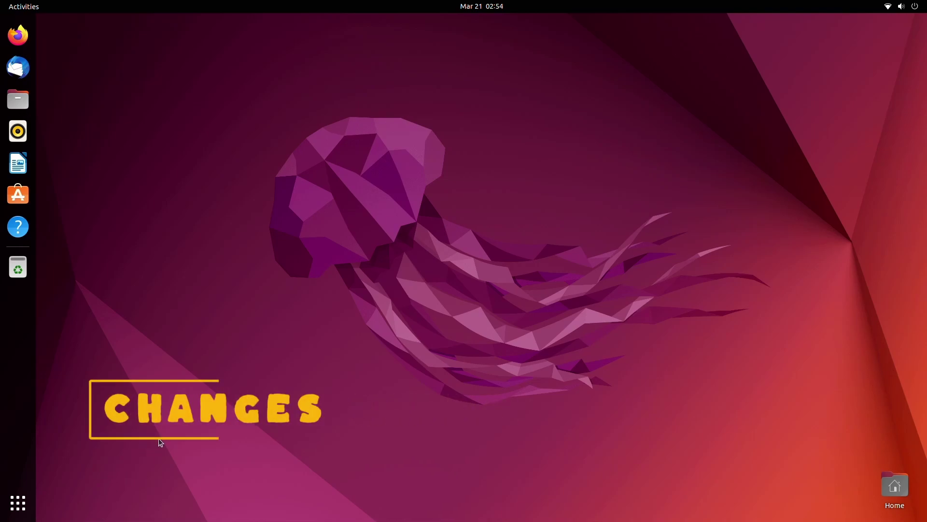
Step: Browse the application grid, then launch Terminal from it
{"action": "left_click", "coordinate": [12, 501]}
{"action": "scroll", "coordinate": [288, 321], "scroll_direction": "down", "scroll_amount": 1}
{"action": "scroll", "coordinate": [289, 321], "scroll_direction": "up", "scroll_amount": 1}
{"action": "left_click", "coordinate": [535, 99]}
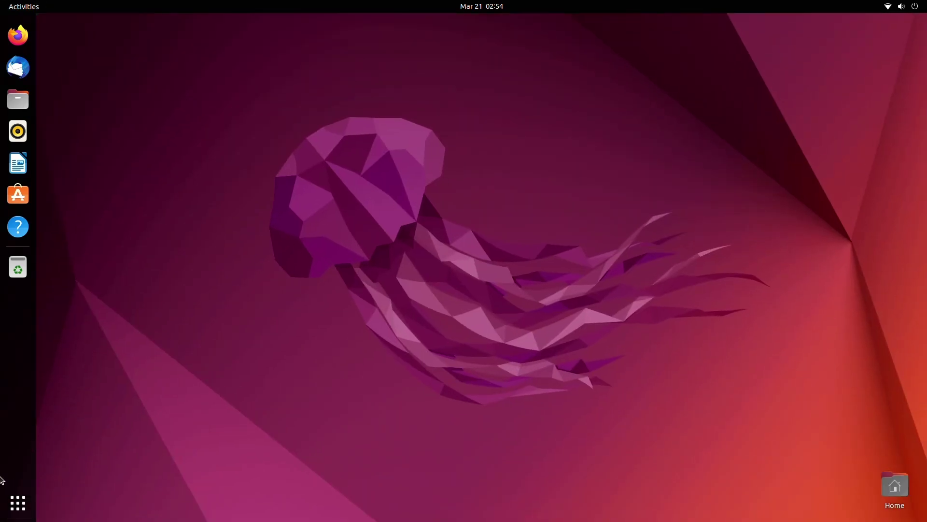
{"action": "left_click", "coordinate": [12, 501]}
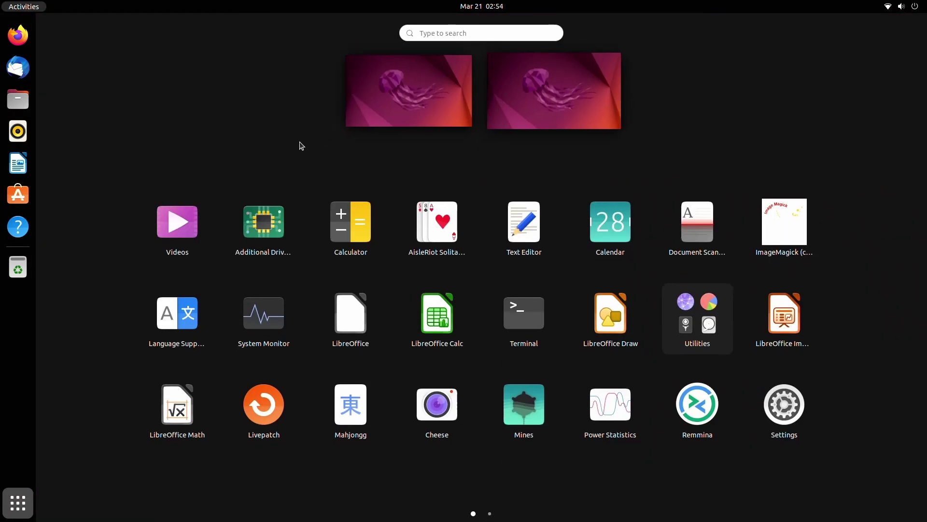
{"action": "left_click", "coordinate": [349, 117]}
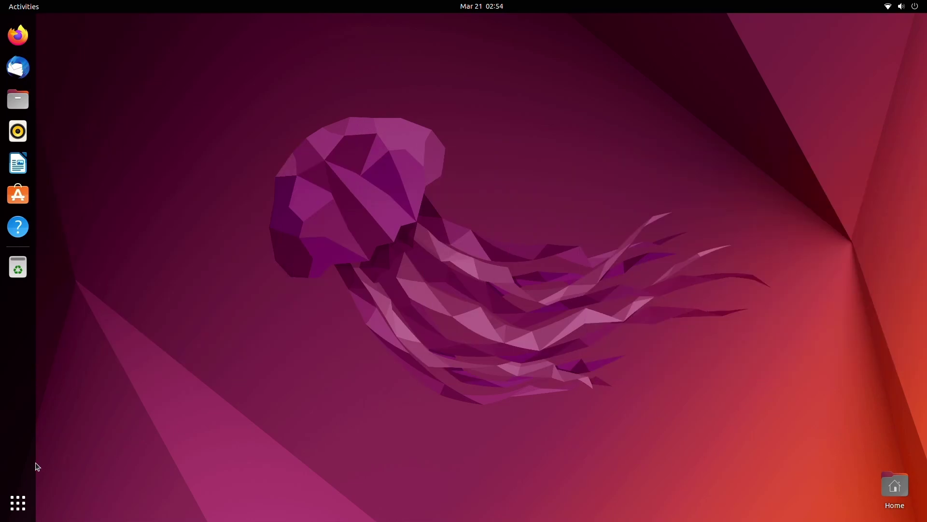
{"action": "left_click", "coordinate": [18, 502]}
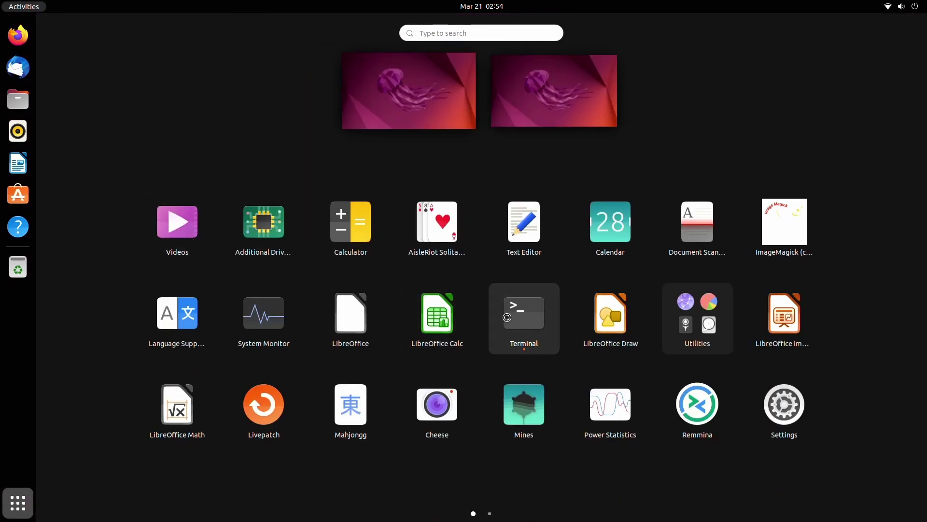
{"action": "left_click", "coordinate": [499, 320]}
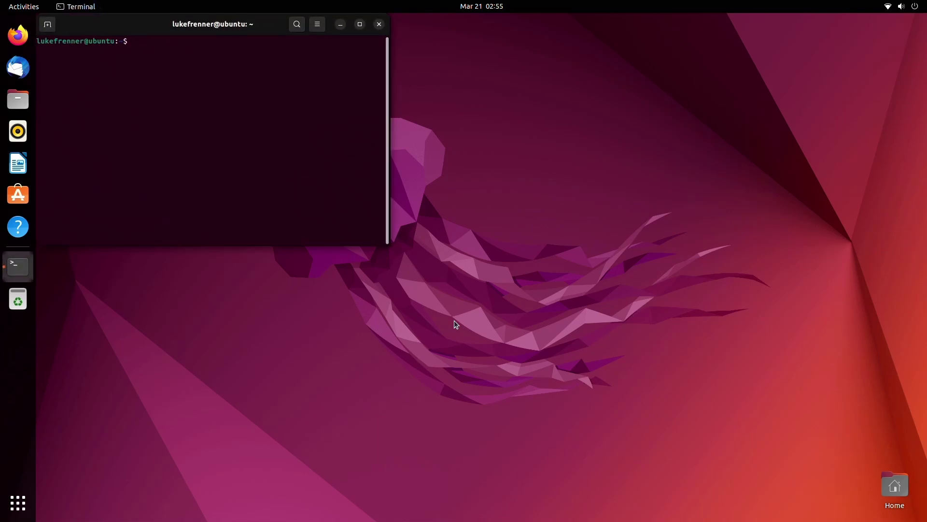
Step: Centre the Terminal window and run neofetch
{"action": "left_click_drag", "start_coordinate": [273, 26], "coordinate": [507, 127]}
{"action": "type", "text": "neofetch"}
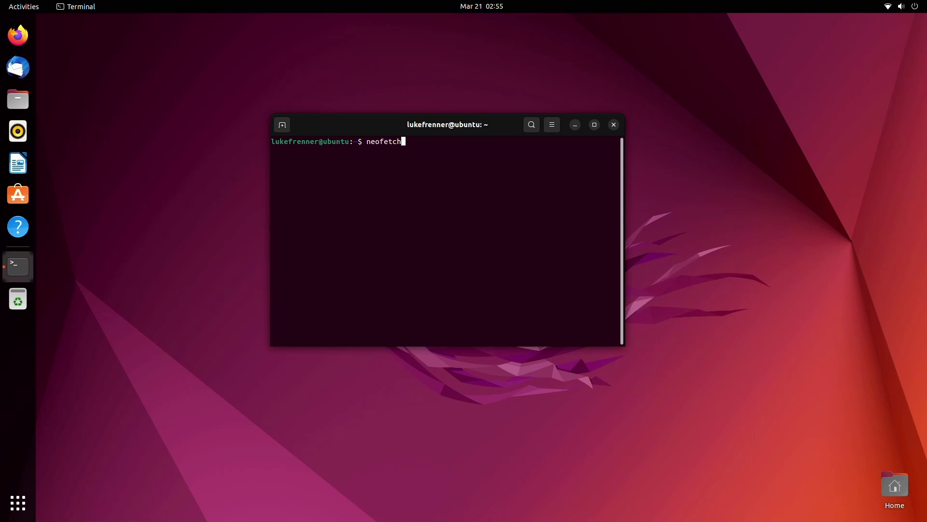
{"action": "key", "text": "Return"}
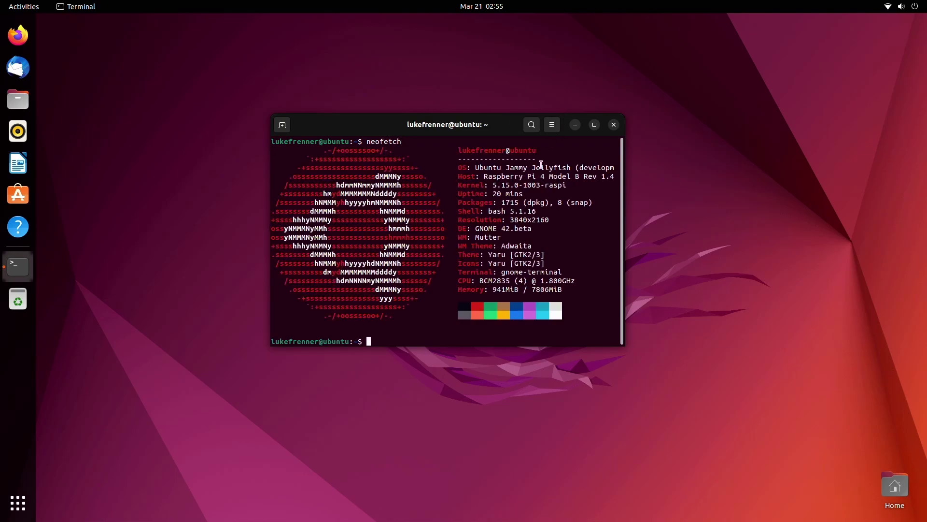
Step: Highlight the GNOME 42.beta DE entry in the neofetch output
{"action": "left_click_drag", "start_coordinate": [473, 229], "coordinate": [536, 227]}
{"action": "left_click", "coordinate": [537, 225]}
{"action": "left_click_drag", "start_coordinate": [551, 228], "coordinate": [475, 228]}
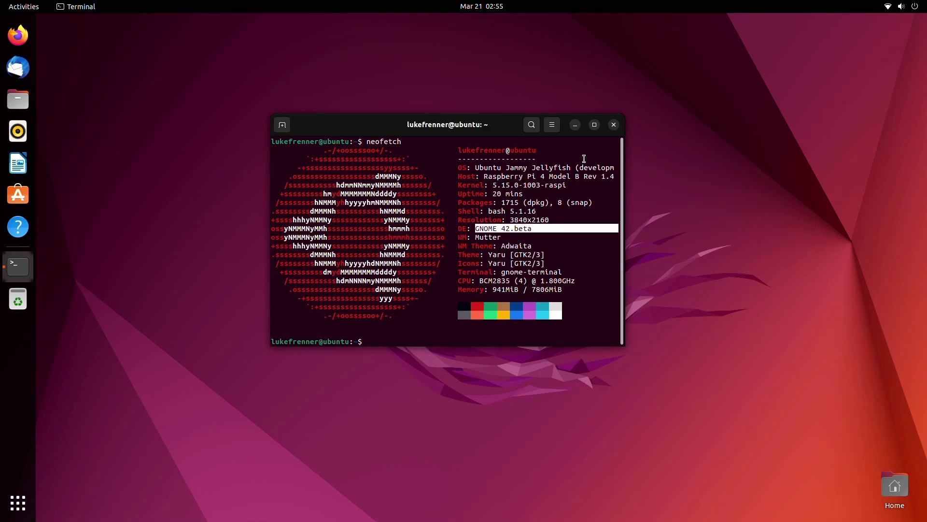
Step: Close Terminal and scroll through the application grid and workspace overview
{"action": "left_click", "coordinate": [614, 125]}
{"action": "left_click", "coordinate": [18, 502]}
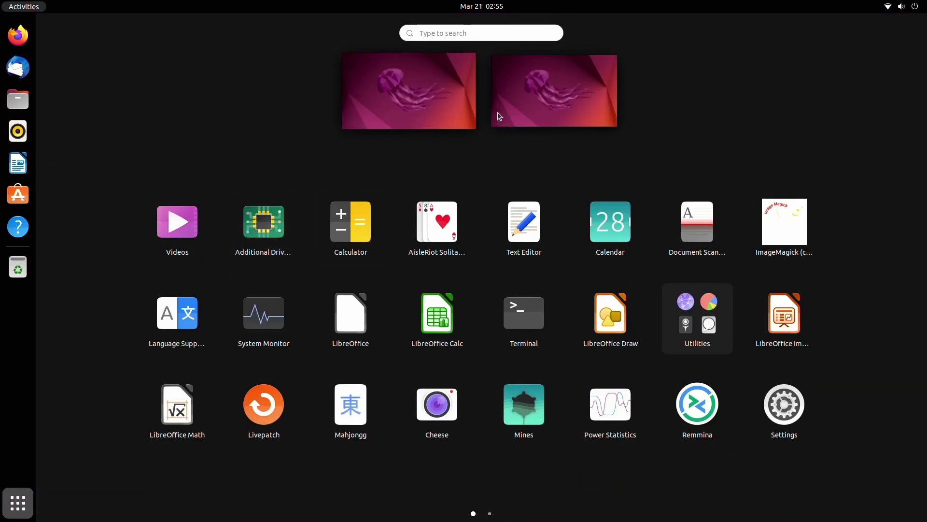
{"action": "scroll", "coordinate": [599, 399], "scroll_direction": "down", "scroll_amount": 1}
{"action": "scroll", "coordinate": [572, 403], "scroll_direction": "up", "scroll_amount": 1}
{"action": "key", "text": "super"}
{"action": "key", "text": "super"}
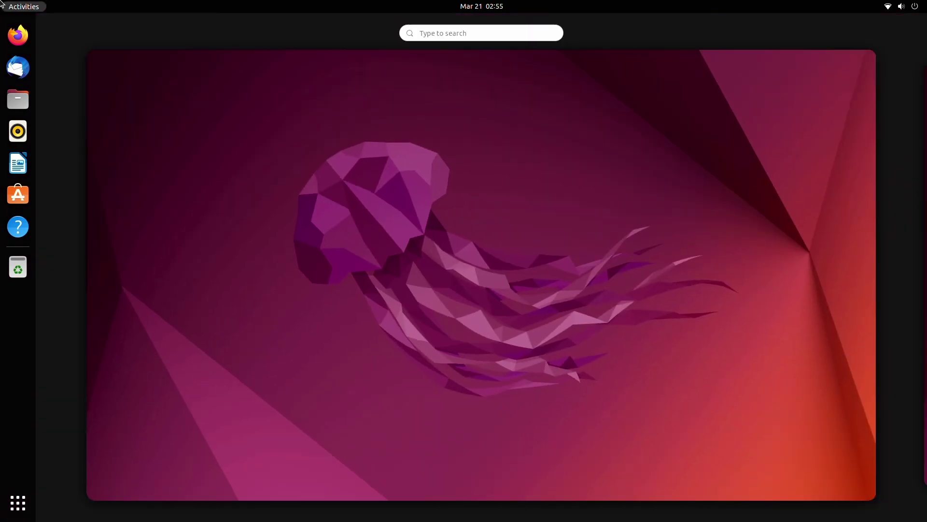
{"action": "scroll", "coordinate": [375, 280], "scroll_direction": "down", "scroll_amount": 1}
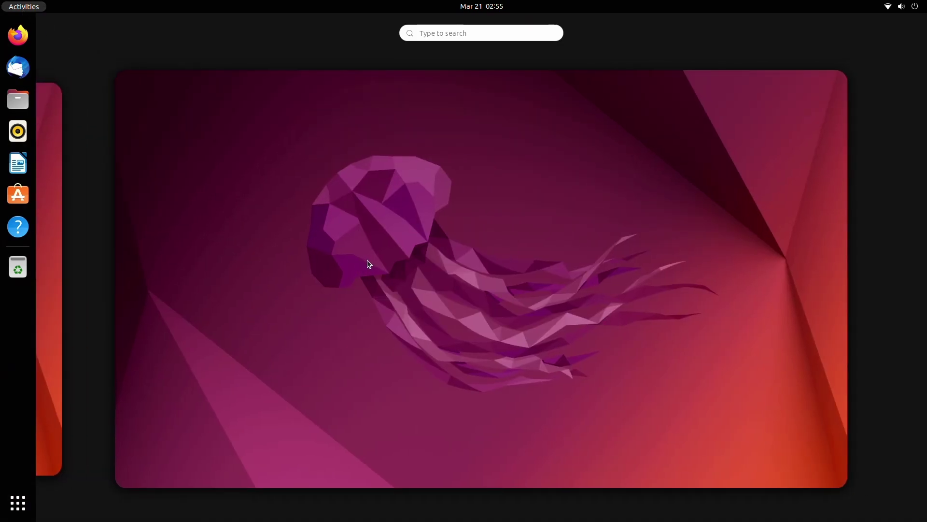
{"action": "scroll", "coordinate": [195, 403], "scroll_direction": "up", "scroll_amount": 1}
Step: Page through the app grid and look inside the Utilities folder
{"action": "key", "text": "super"}
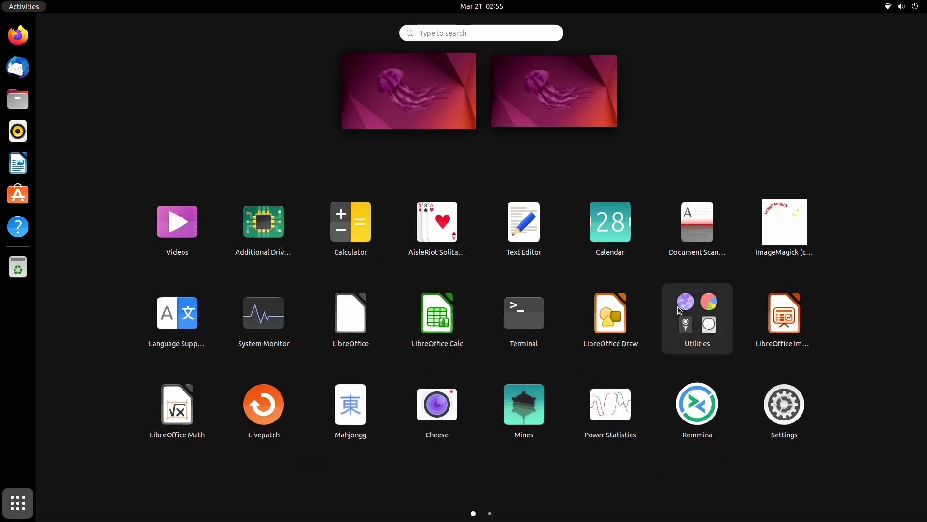
{"action": "scroll", "coordinate": [694, 335], "scroll_direction": "down", "scroll_amount": 1}
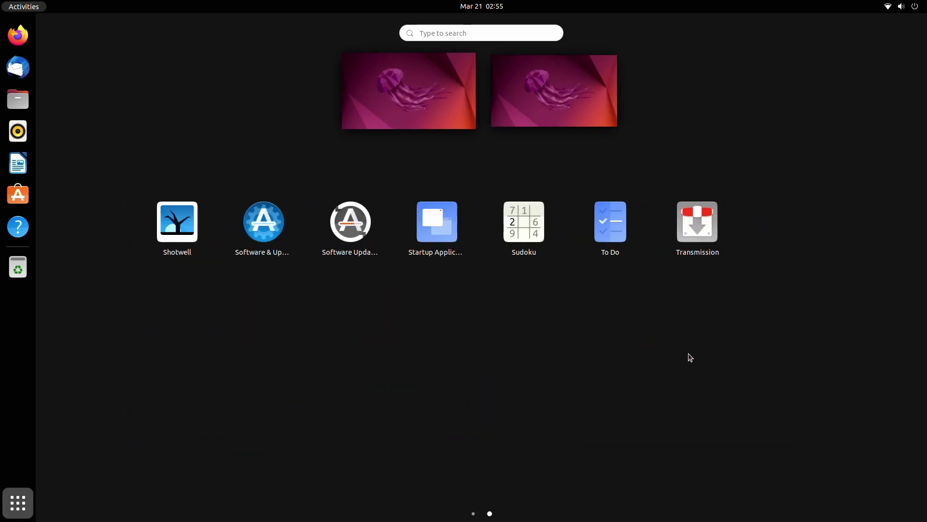
{"action": "scroll", "coordinate": [689, 360], "scroll_direction": "up", "scroll_amount": 1}
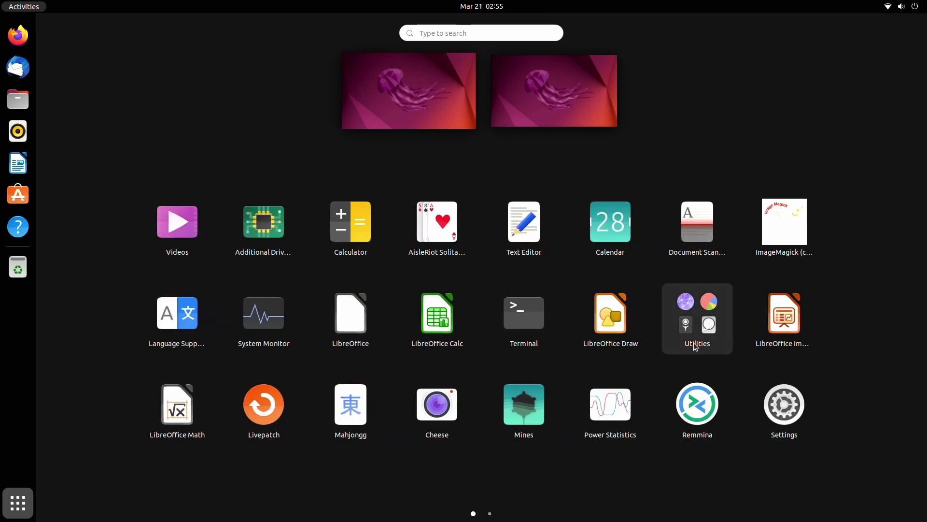
{"action": "left_click", "coordinate": [688, 337]}
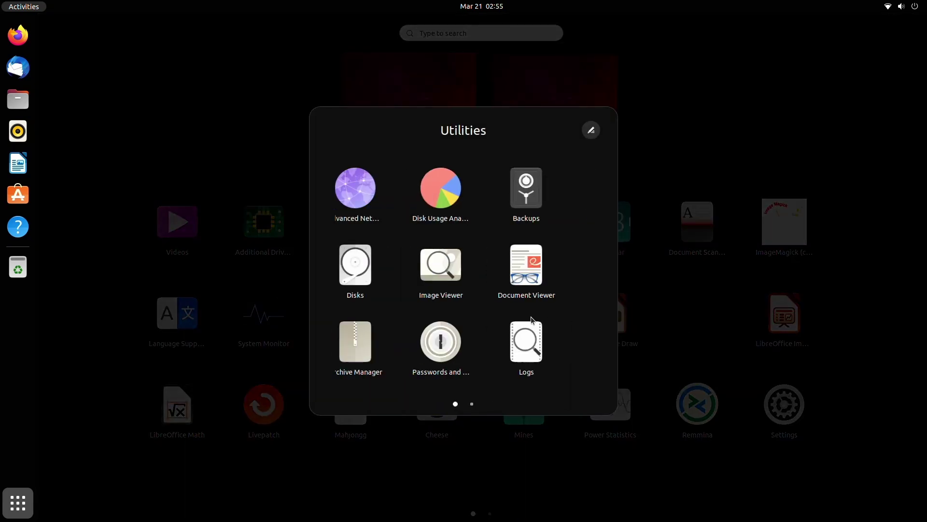
{"action": "left_click", "coordinate": [449, 431]}
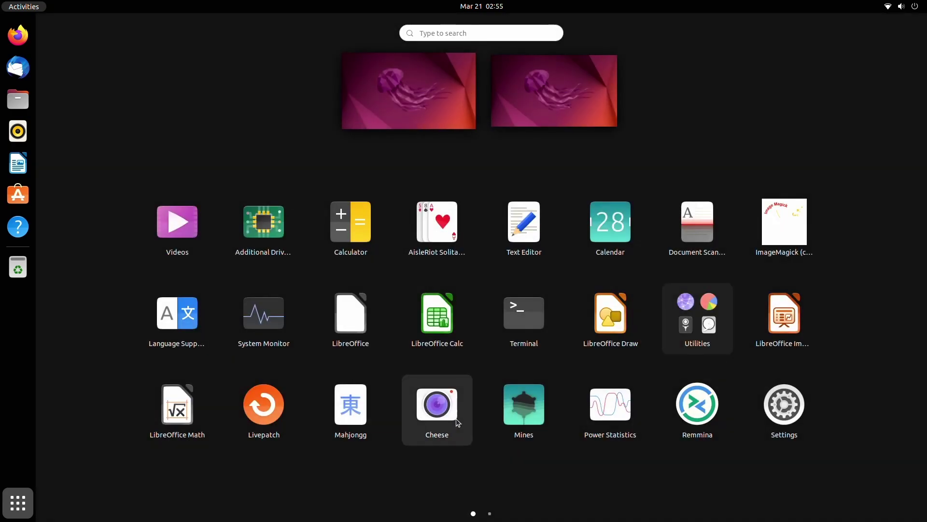
Step: Launch the screenshot tool by searching 'scre'
{"action": "type", "text": "screl"}
{"action": "key", "text": "BackSpace"}
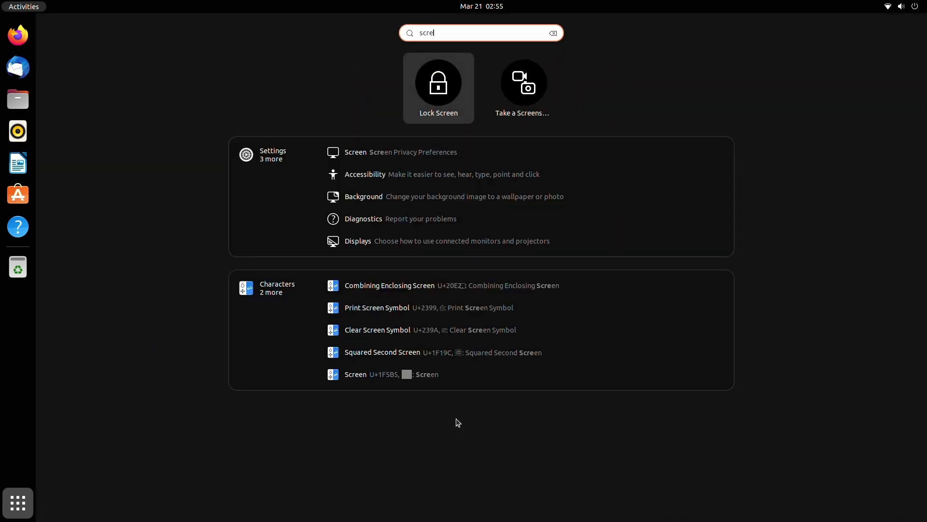
{"action": "key", "text": "Return"}
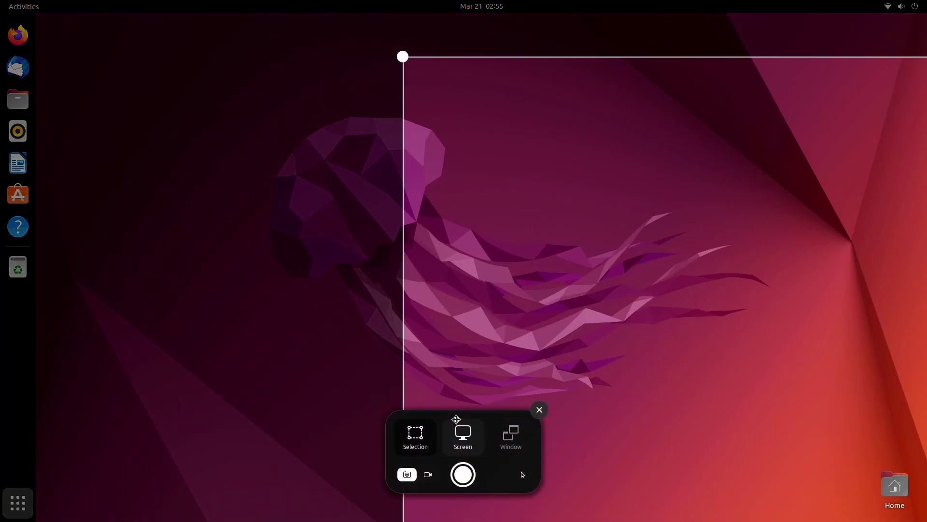
Step: Capture a region around the jellyfish and show it in the Screenshots folder
{"action": "left_click_drag", "start_coordinate": [403, 57], "coordinate": [629, 217]}
{"action": "left_click_drag", "start_coordinate": [345, 126], "coordinate": [235, 67]}
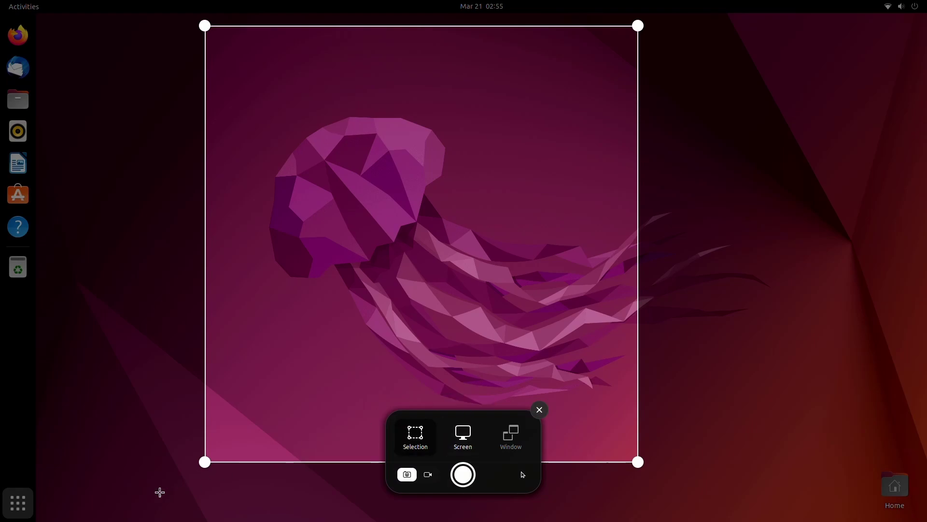
{"action": "left_click_drag", "start_coordinate": [205, 462], "coordinate": [77, 449]}
{"action": "left_click", "coordinate": [462, 477]}
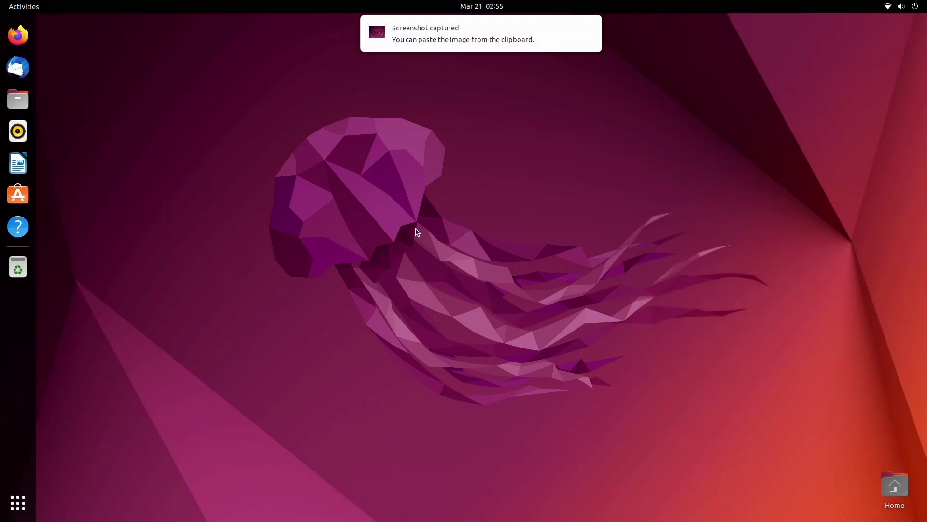
{"action": "mouse_move", "coordinate": [467, 38]}
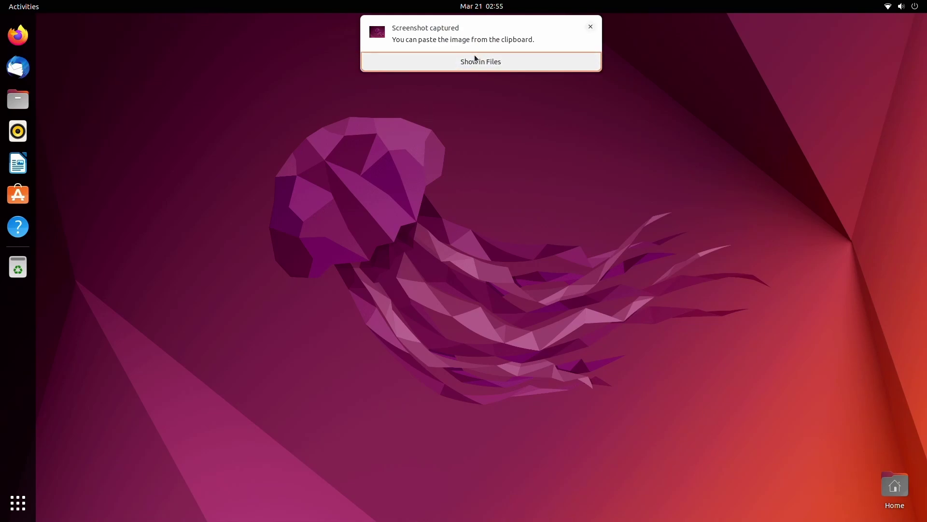
{"action": "left_click", "coordinate": [474, 60]}
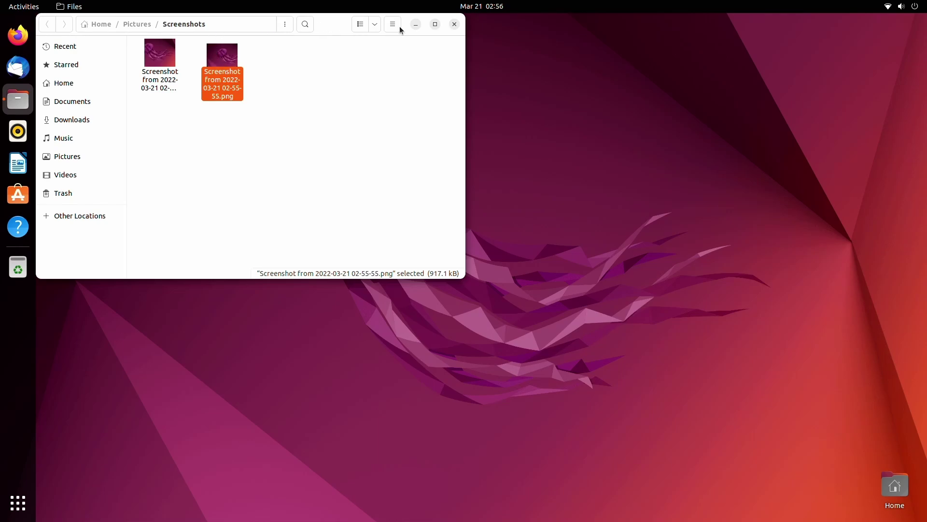
Step: Take a window screenshot of the Files window and view the saved image
{"action": "left_click", "coordinate": [453, 26]}
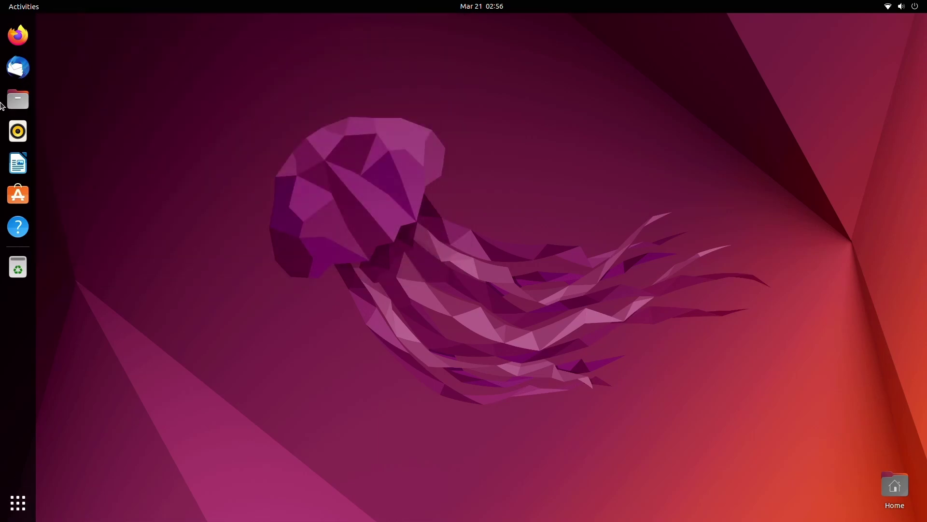
{"action": "left_click", "coordinate": [18, 502]}
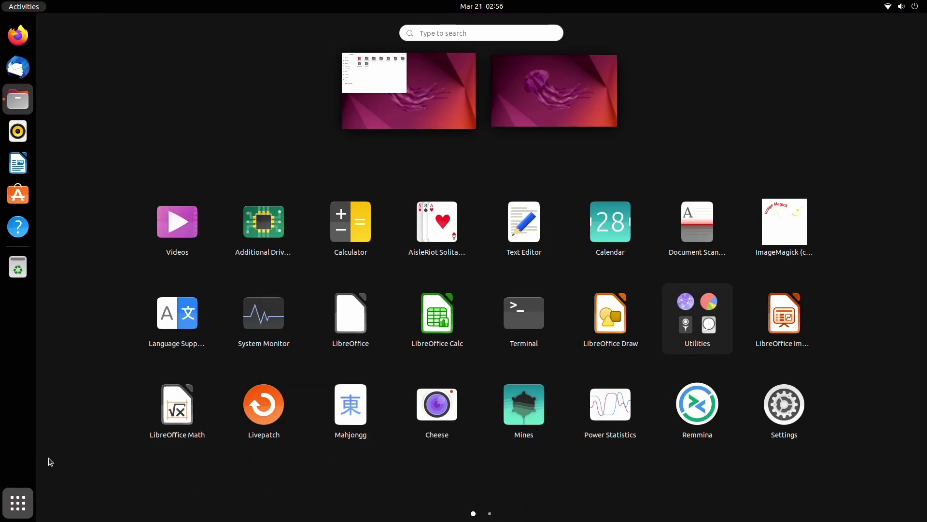
{"action": "type", "text": "slcre"}
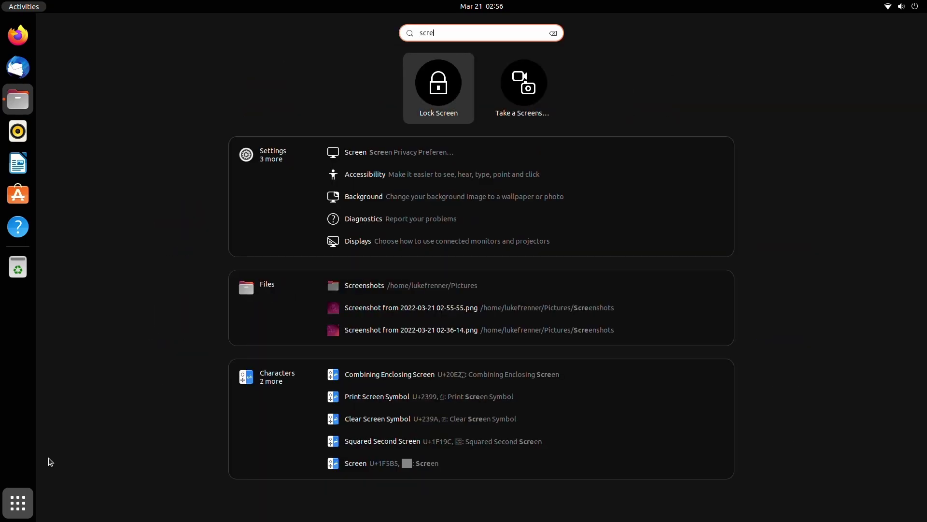
{"action": "key", "text": "Return"}
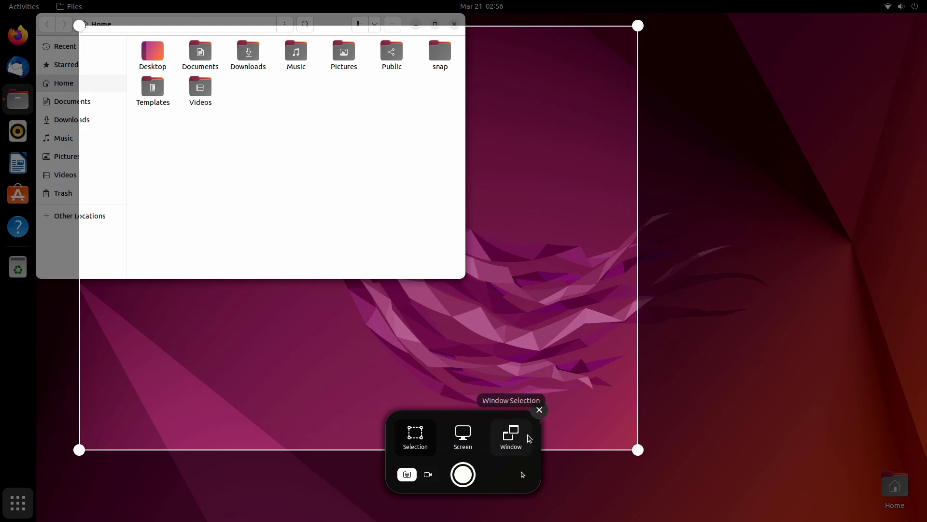
{"action": "left_click", "coordinate": [527, 437]}
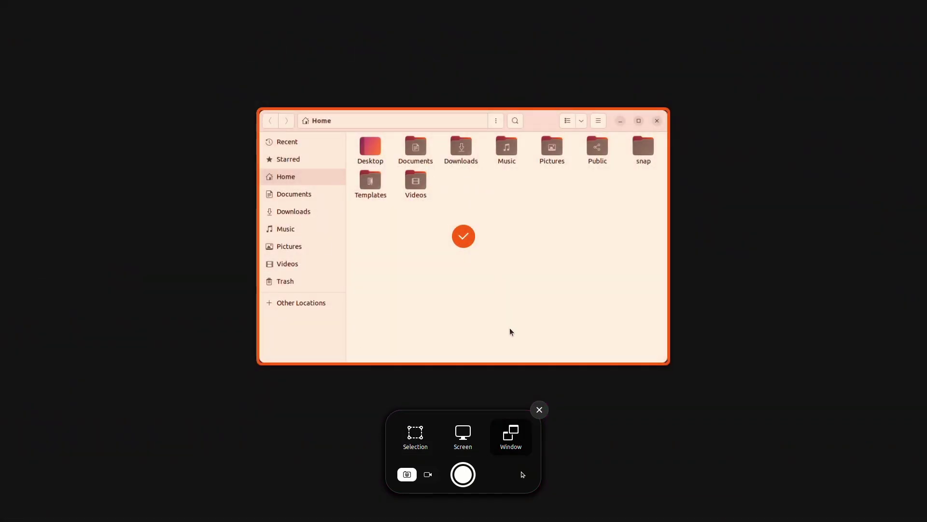
{"action": "left_click", "coordinate": [463, 468]}
{"action": "left_click", "coordinate": [485, 37]}
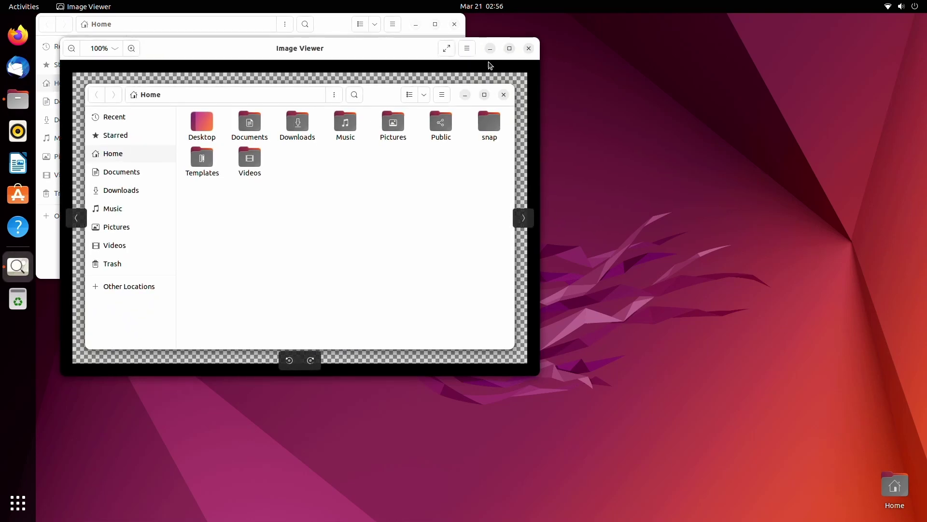
{"action": "left_click", "coordinate": [529, 47]}
Step: Relaunch the screenshot tool from an activities search for 'screen'
{"action": "key", "text": "super"}
{"action": "type", "text": "sl"}
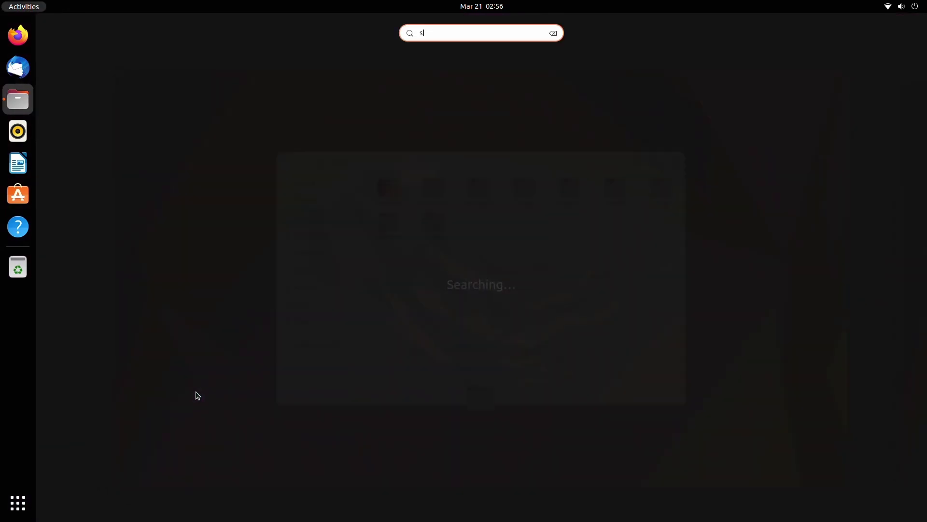
{"action": "key", "text": "BackSpace"}
{"action": "type", "text": "creen"}
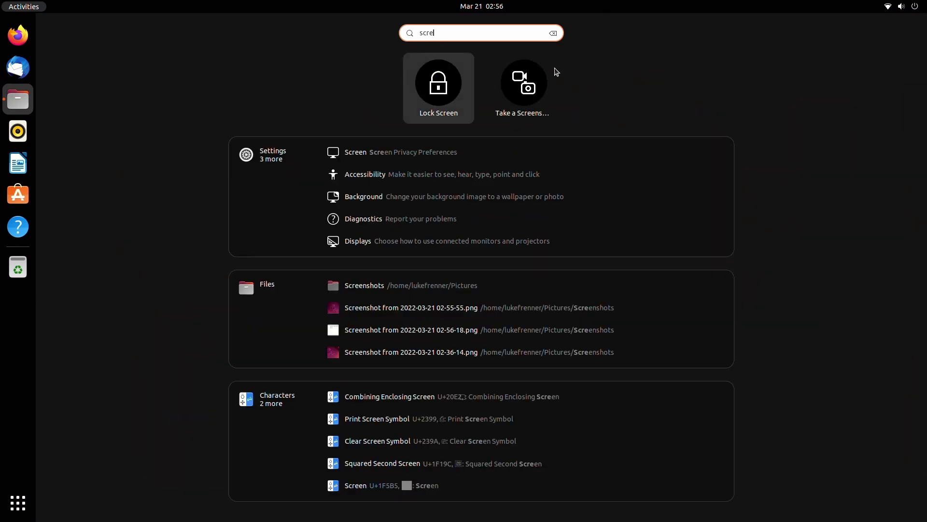
{"action": "left_click", "coordinate": [547, 77]}
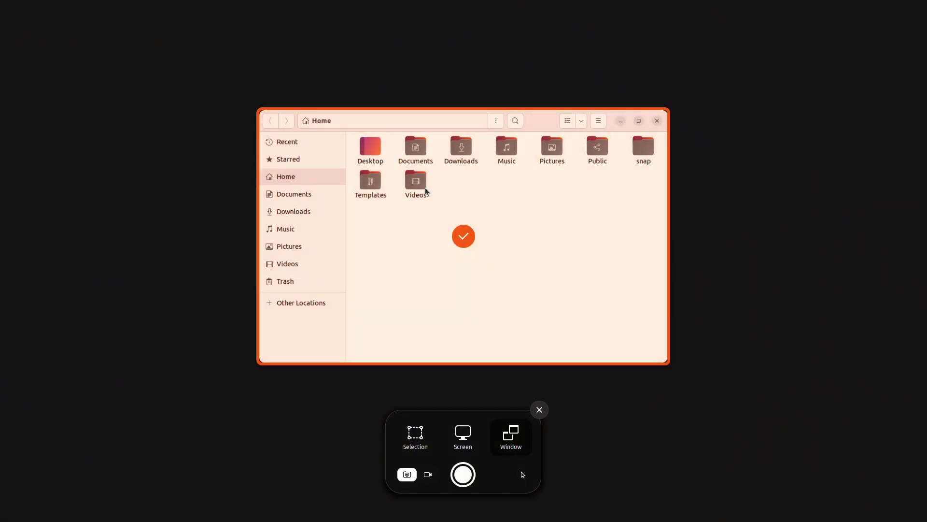
Step: Switch to screen recording, reposition and redraw the capture area, then exit
{"action": "left_click", "coordinate": [428, 473]}
{"action": "left_click_drag", "start_coordinate": [300, 174], "coordinate": [227, 106]}
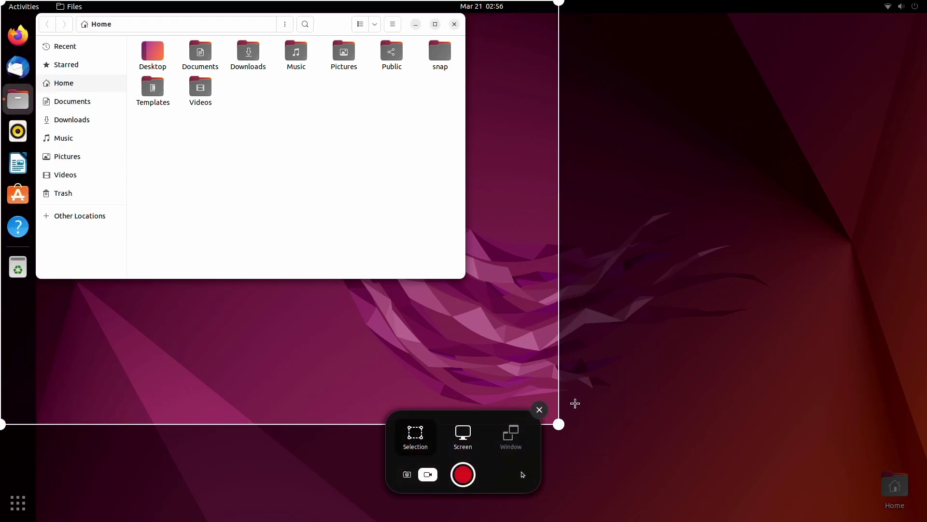
{"action": "left_click_drag", "start_coordinate": [564, 428], "coordinate": [629, 472]}
{"action": "left_click", "coordinate": [546, 415]}
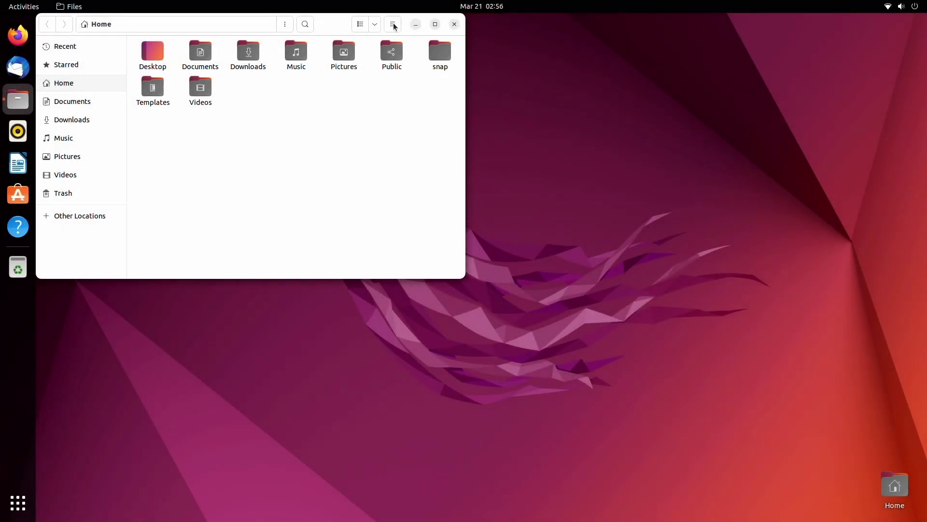
Step: Launch Settings from the app grid and move its window right and down
{"action": "key", "text": "super+a"}
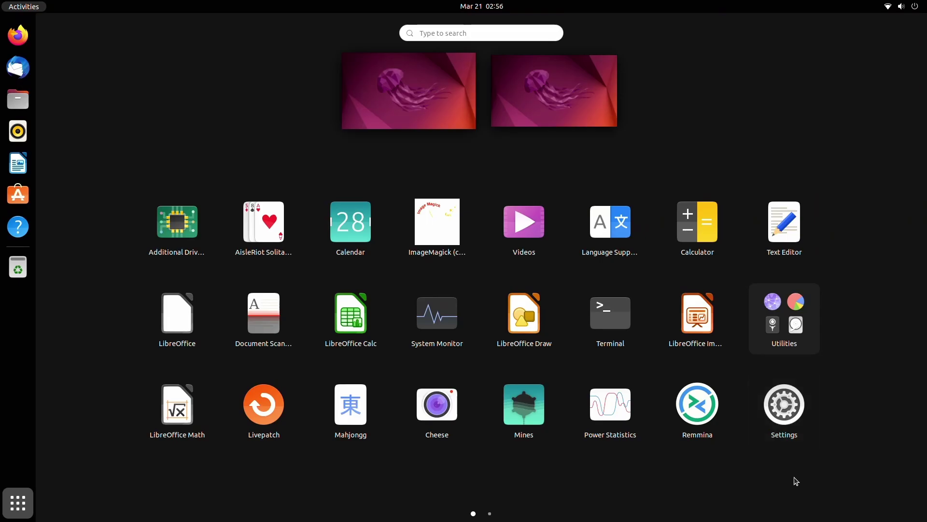
{"action": "left_click", "coordinate": [781, 416]}
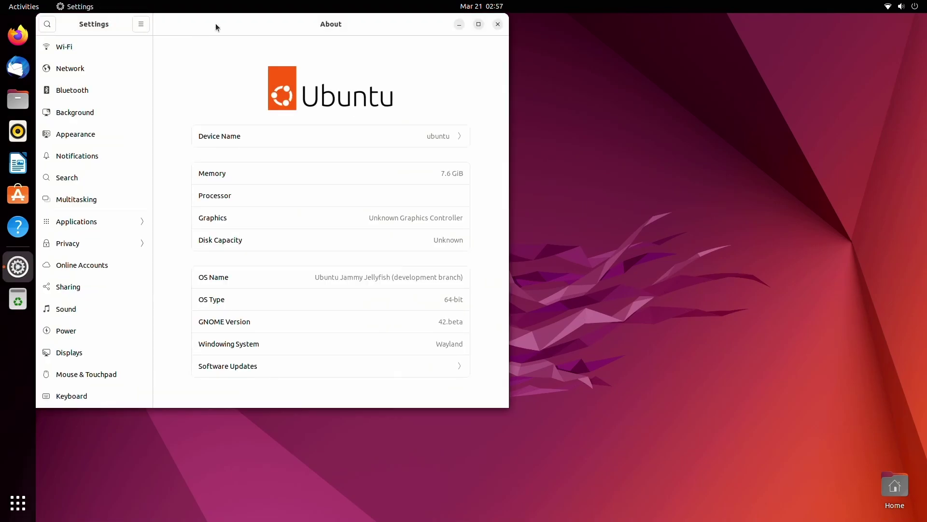
{"action": "left_click_drag", "start_coordinate": [216, 24], "coordinate": [290, 40]}
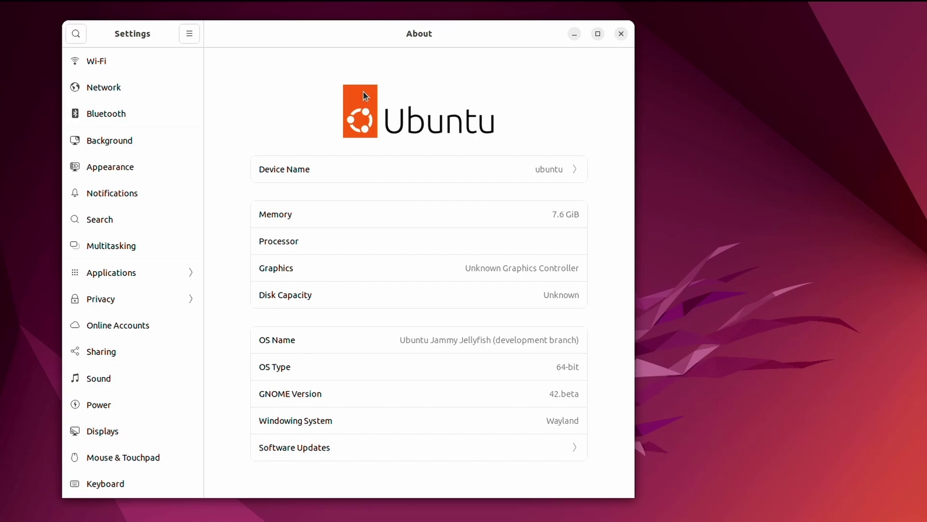
Step: Review the About details, highlighting the Wayland windowing system, then go to Appearance
{"action": "scroll", "coordinate": [189, 261], "scroll_direction": "down", "scroll_amount": 5}
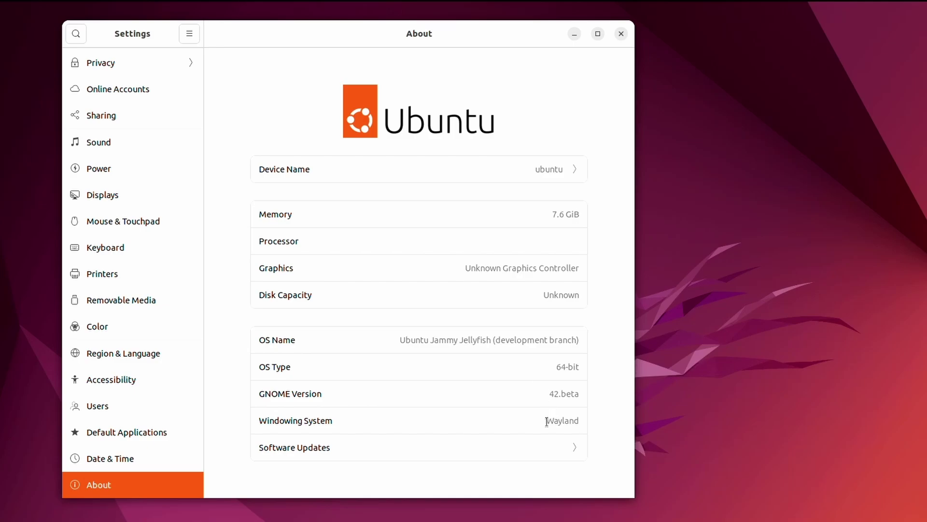
{"action": "left_click_drag", "start_coordinate": [546, 422], "coordinate": [611, 420]}
{"action": "left_click_drag", "start_coordinate": [440, 339], "coordinate": [483, 347]}
{"action": "left_click", "coordinate": [512, 341]}
{"action": "scroll", "coordinate": [180, 366], "scroll_direction": "up", "scroll_amount": 5}
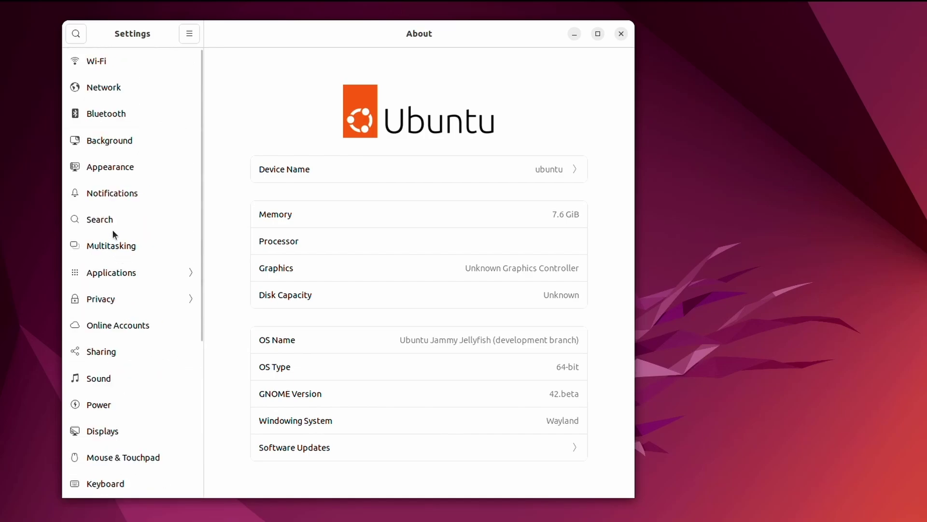
{"action": "left_click", "coordinate": [98, 166]}
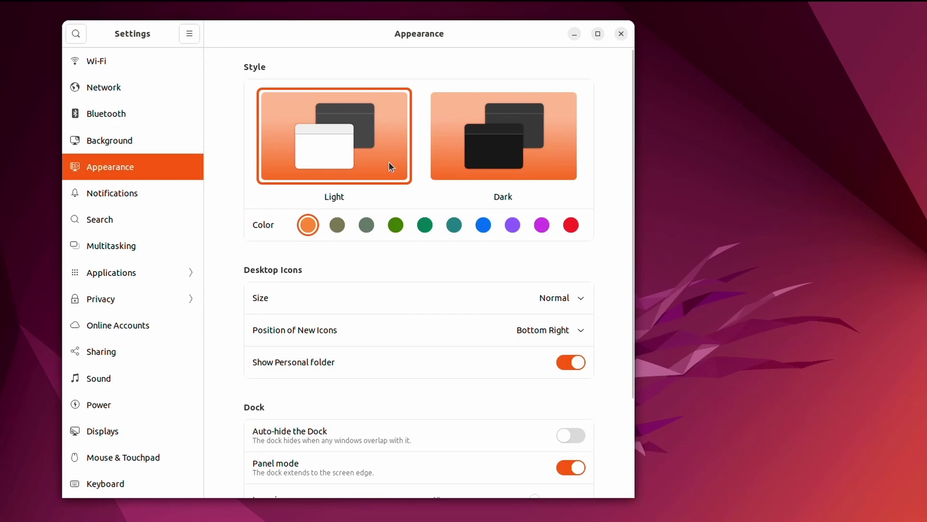
Step: Switch the style to Dark and preview it in a Files window
{"action": "left_click_drag", "start_coordinate": [363, 47], "coordinate": [458, 62]}
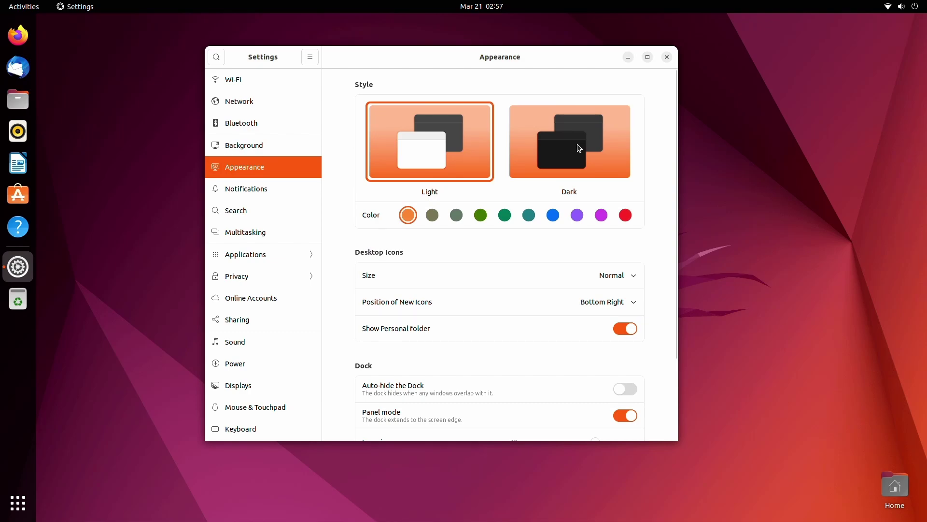
{"action": "left_click", "coordinate": [579, 148]}
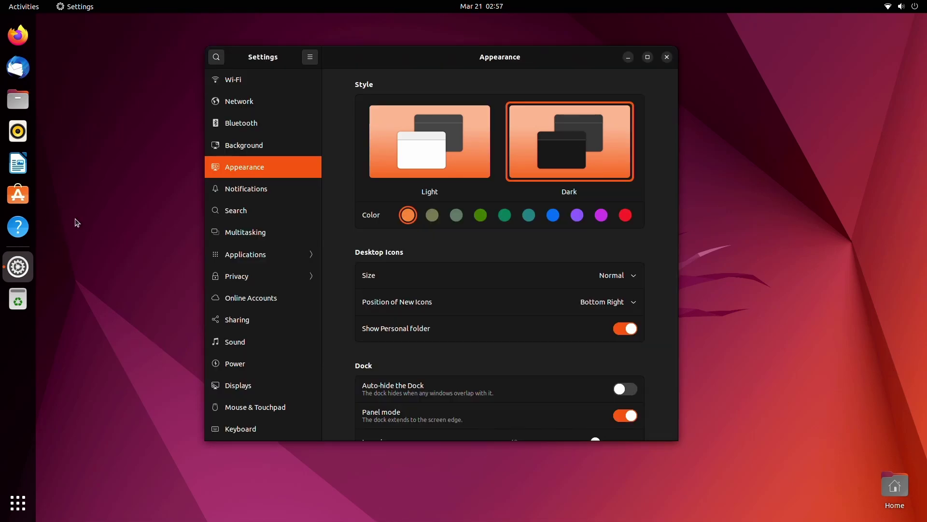
{"action": "left_click", "coordinate": [17, 92]}
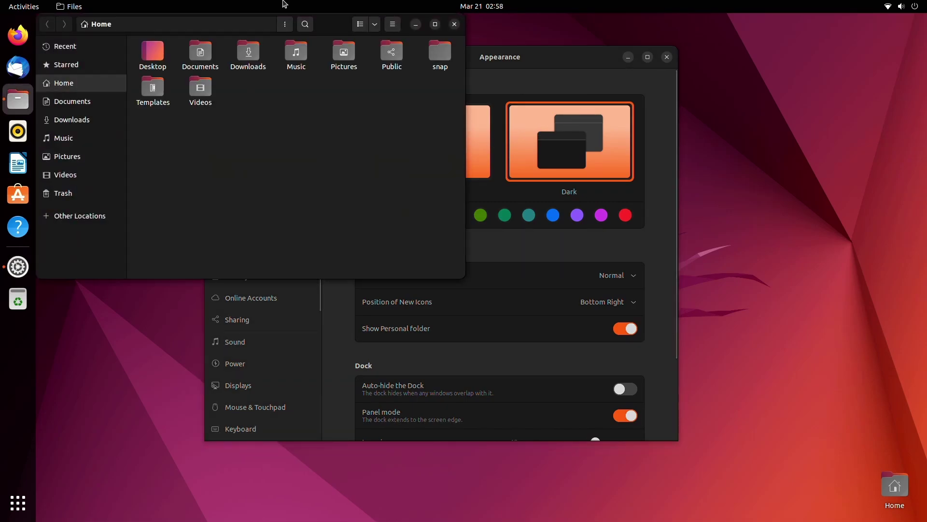
{"action": "left_click_drag", "start_coordinate": [422, 22], "coordinate": [493, 187]}
{"action": "left_click", "coordinate": [522, 182]}
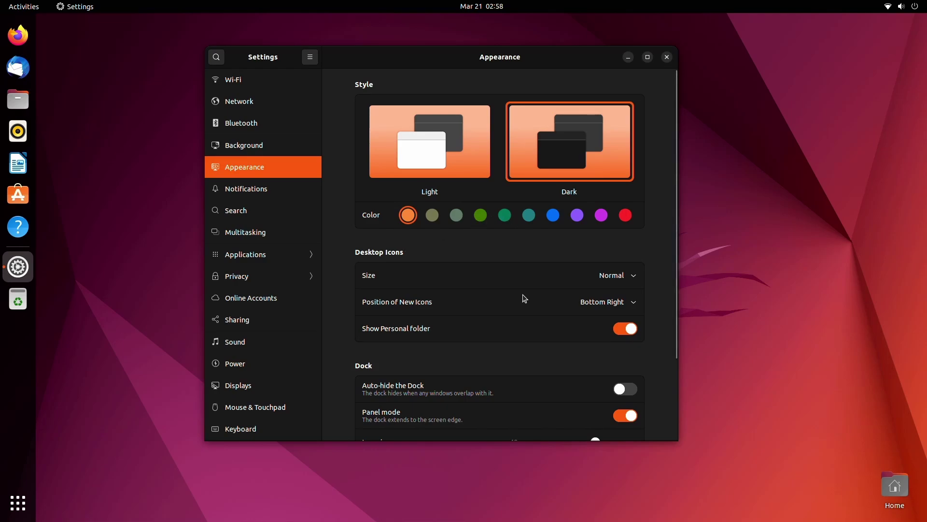
Step: Set the accent colour to green and check it in the applications overview
{"action": "left_click", "coordinate": [504, 214]}
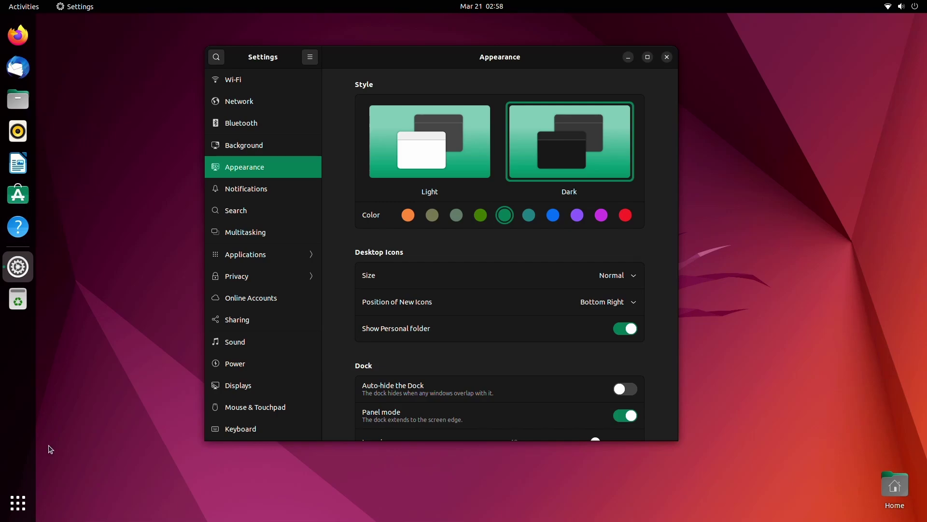
{"action": "left_click", "coordinate": [24, 512]}
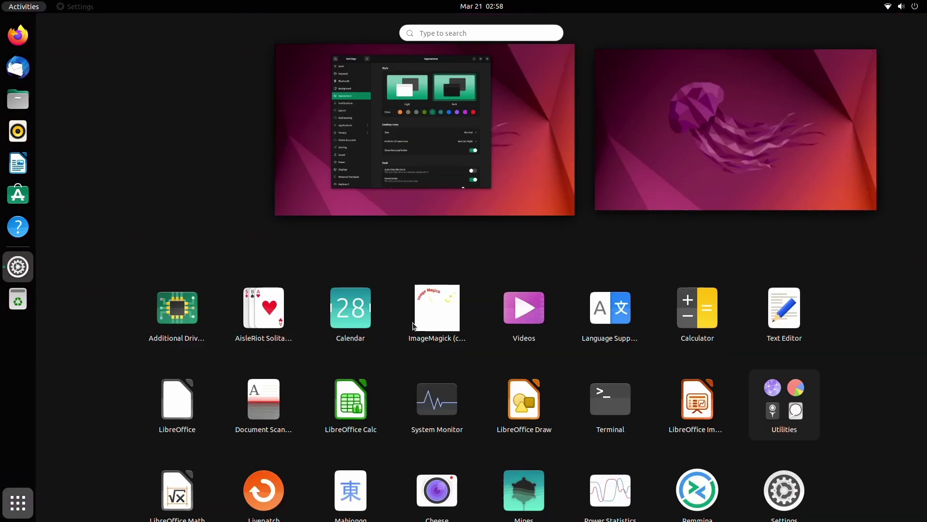
{"action": "scroll", "coordinate": [213, 150], "scroll_direction": "down", "scroll_amount": 1}
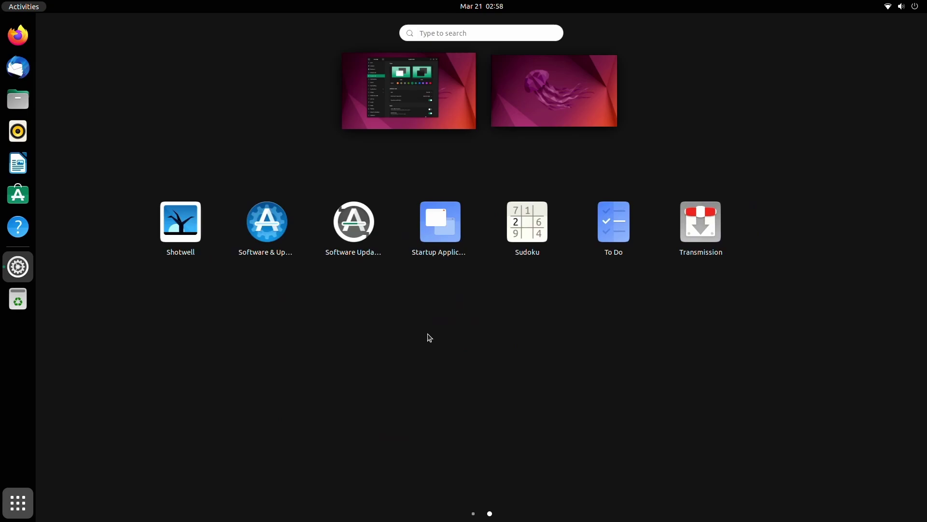
{"action": "left_click", "coordinate": [120, 126]}
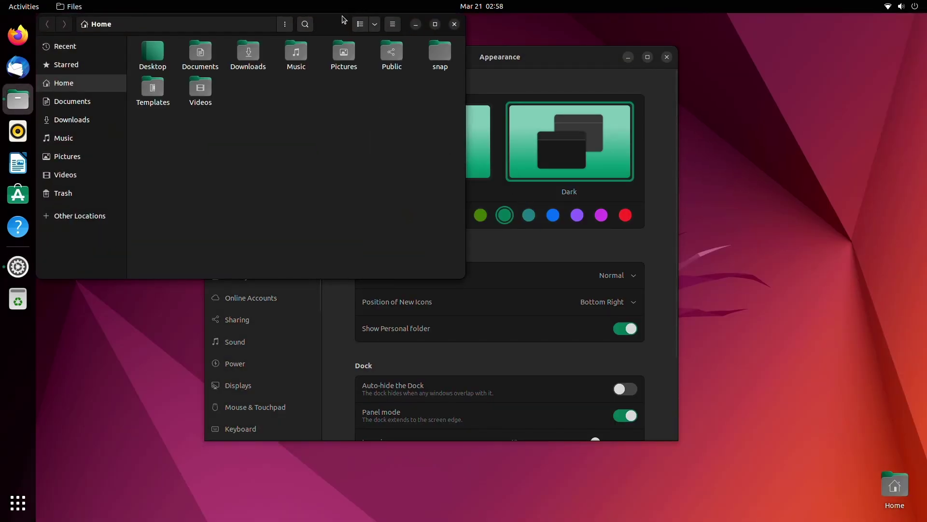
Step: Close the Files window and pick the magenta swatch under Appearance > Color
{"action": "left_click_drag", "start_coordinate": [337, 18], "coordinate": [366, 131]}
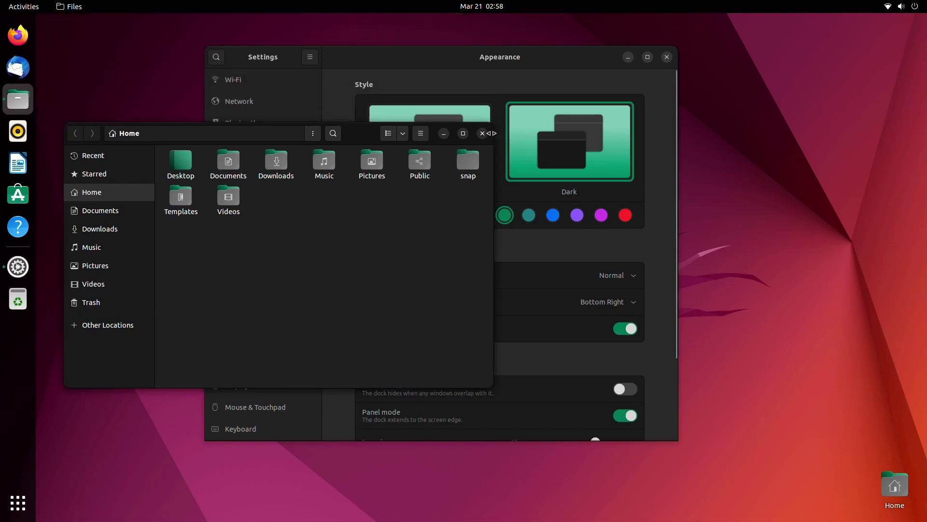
{"action": "left_click", "coordinate": [481, 133]}
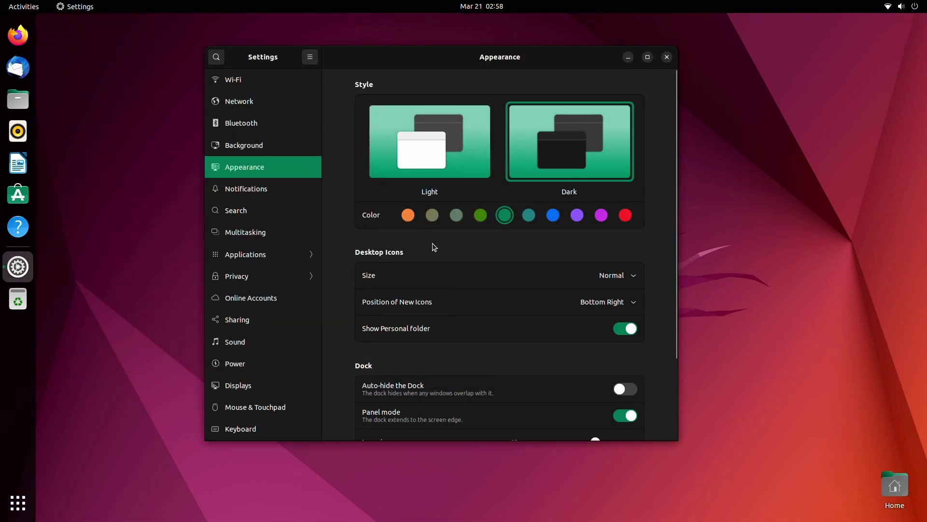
{"action": "left_click", "coordinate": [603, 217]}
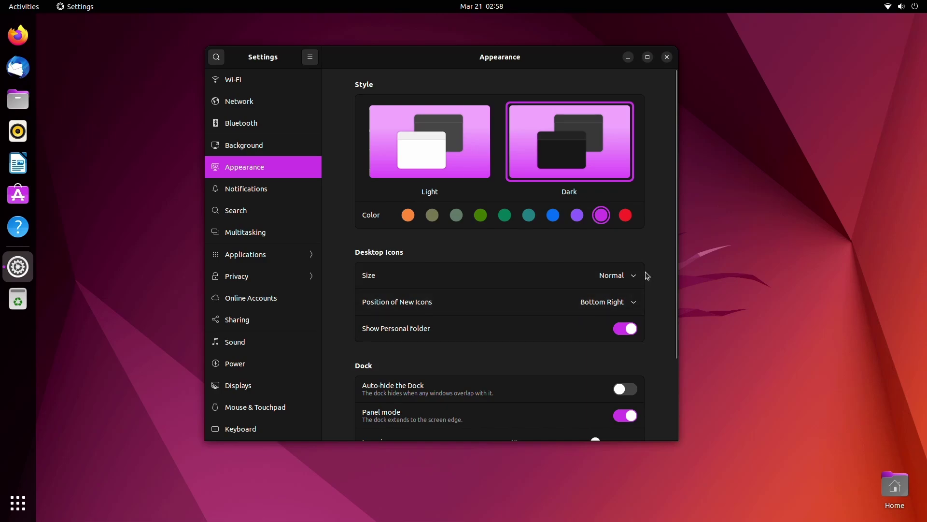
Step: Set desktop icon size to Small, new icons at Top Left, and hide the Personal folder
{"action": "left_click", "coordinate": [634, 283]}
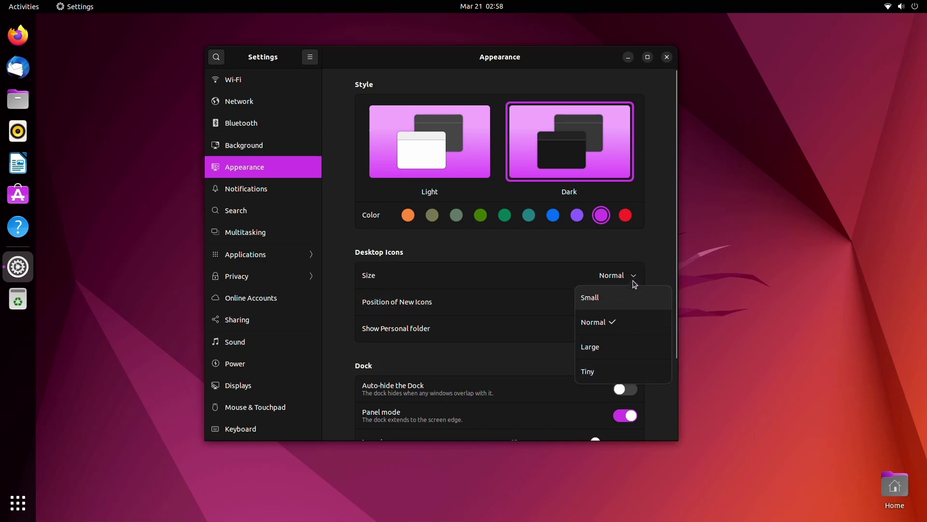
{"action": "left_click", "coordinate": [609, 306]}
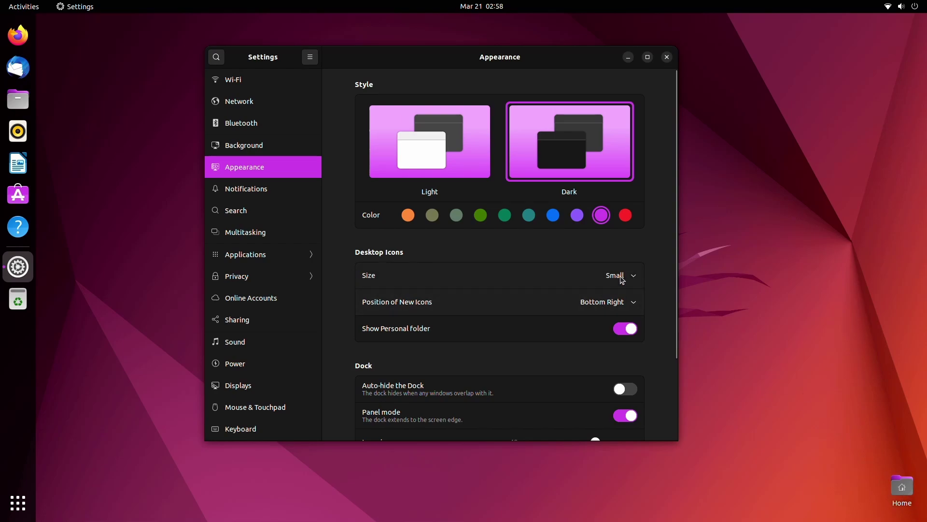
{"action": "left_click", "coordinate": [621, 302]}
{"action": "left_click", "coordinate": [646, 327]}
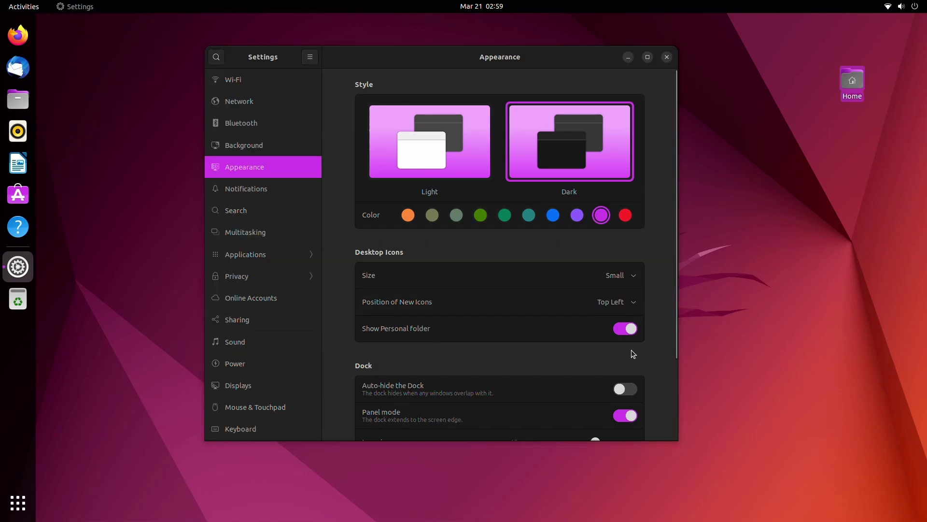
{"action": "left_click", "coordinate": [626, 332]}
{"action": "scroll", "coordinate": [627, 336], "scroll_direction": "down", "scroll_amount": 4}
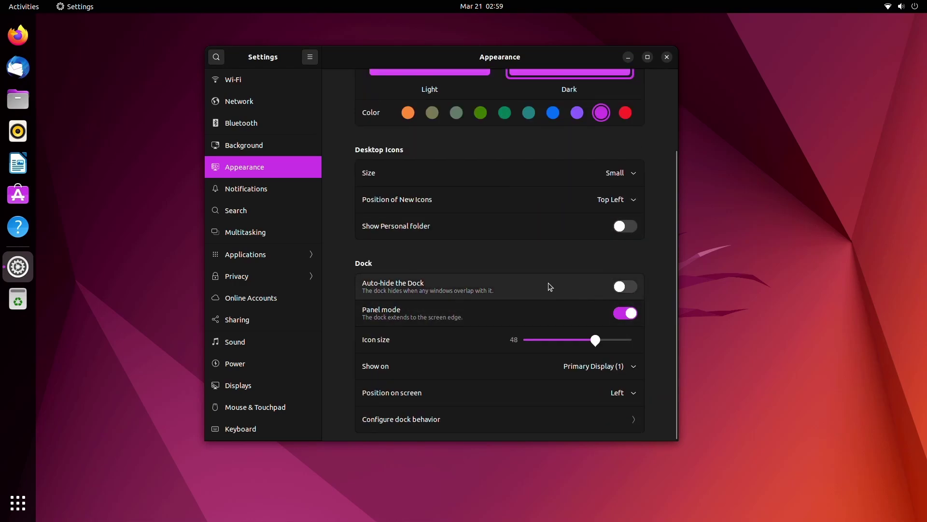
Step: Turn on Auto-hide the Dock, maximizing and restoring the Settings window
{"action": "left_click", "coordinate": [626, 287]}
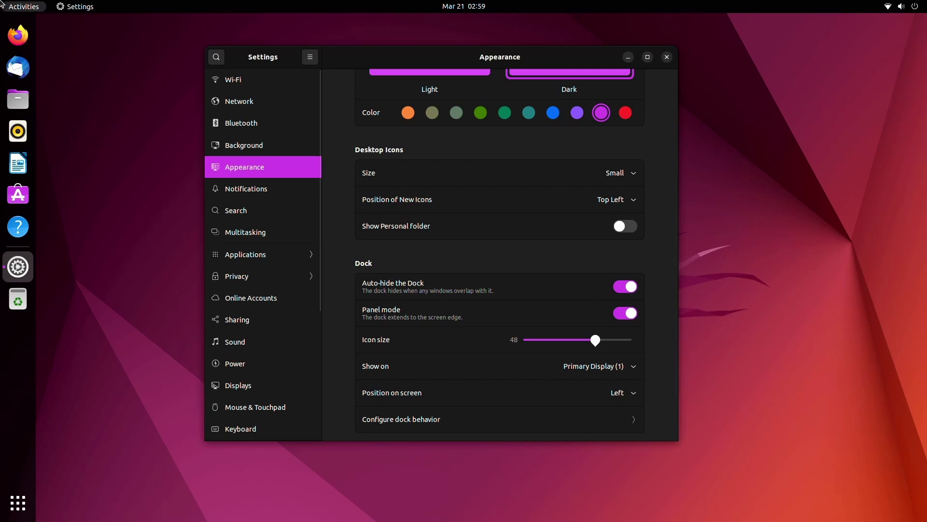
{"action": "left_click", "coordinate": [647, 57]}
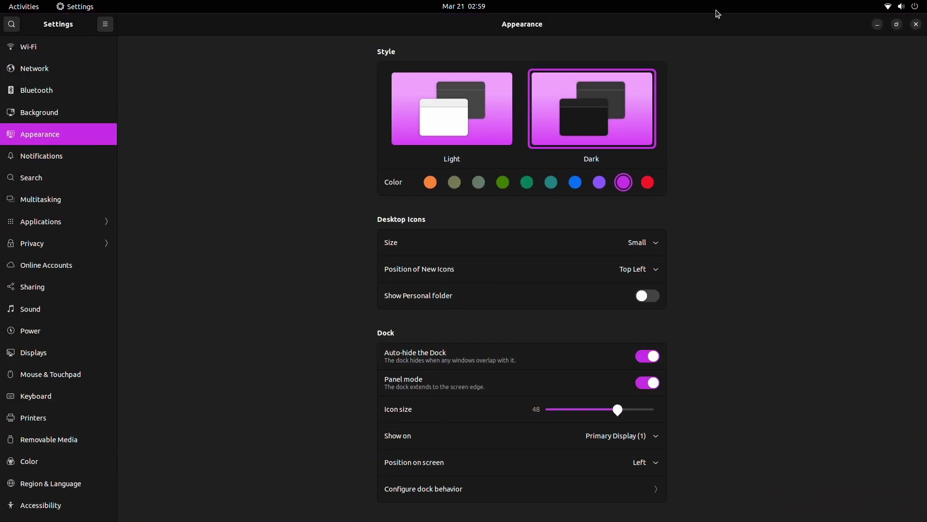
{"action": "left_click", "coordinate": [897, 24]}
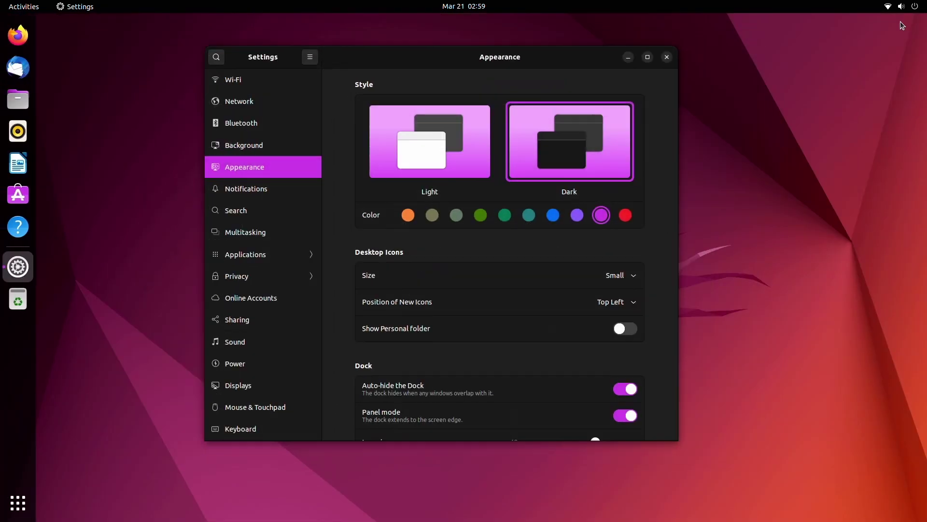
Step: Switch off the dock's Panel mode and check the floating dock in the applications overview
{"action": "scroll", "coordinate": [620, 309], "scroll_direction": "down", "scroll_amount": 4}
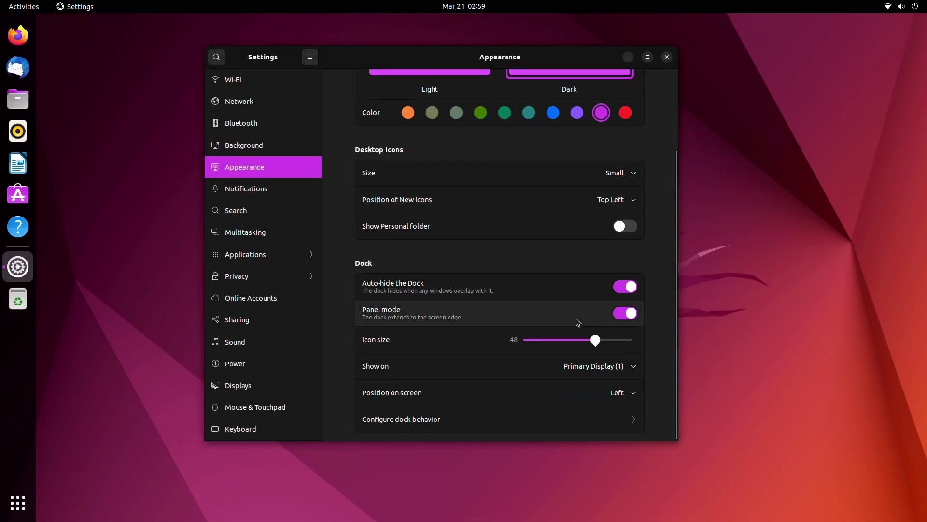
{"action": "left_click", "coordinate": [630, 321]}
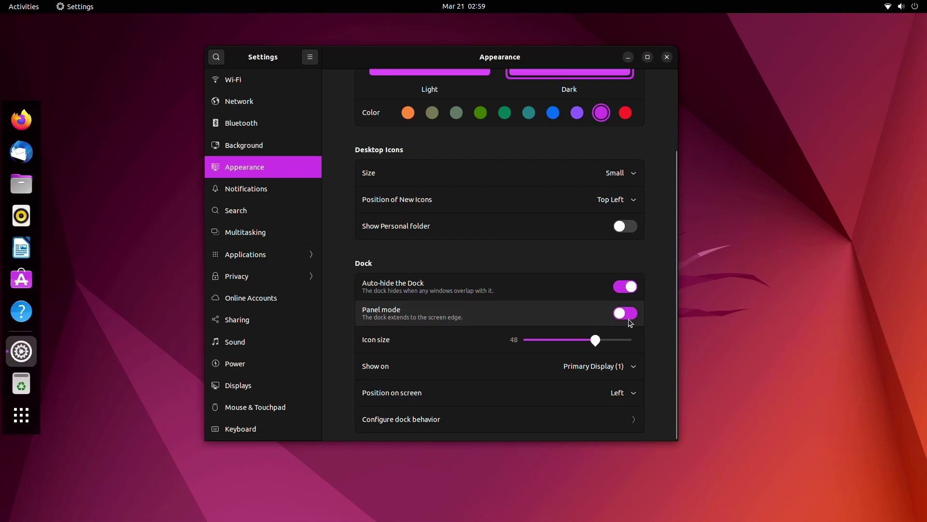
{"action": "left_click", "coordinate": [21, 416]}
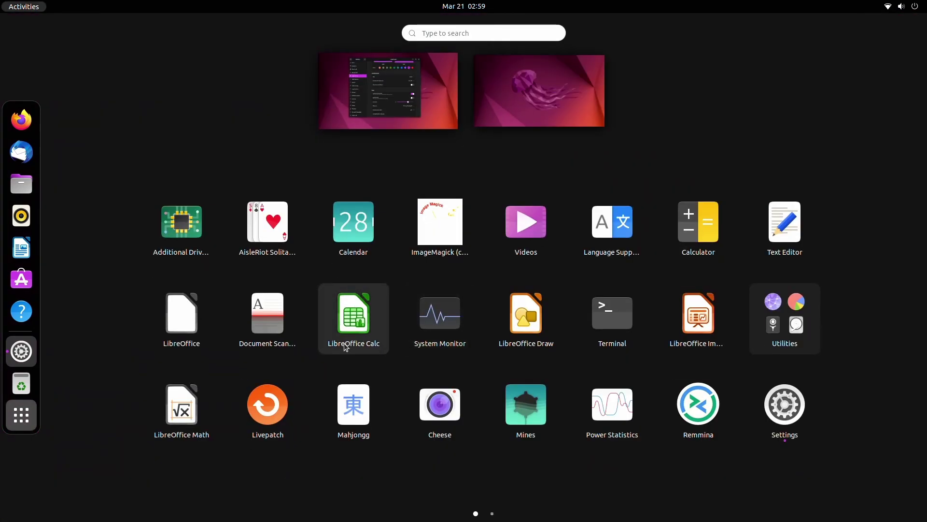
{"action": "key", "text": "Escape"}
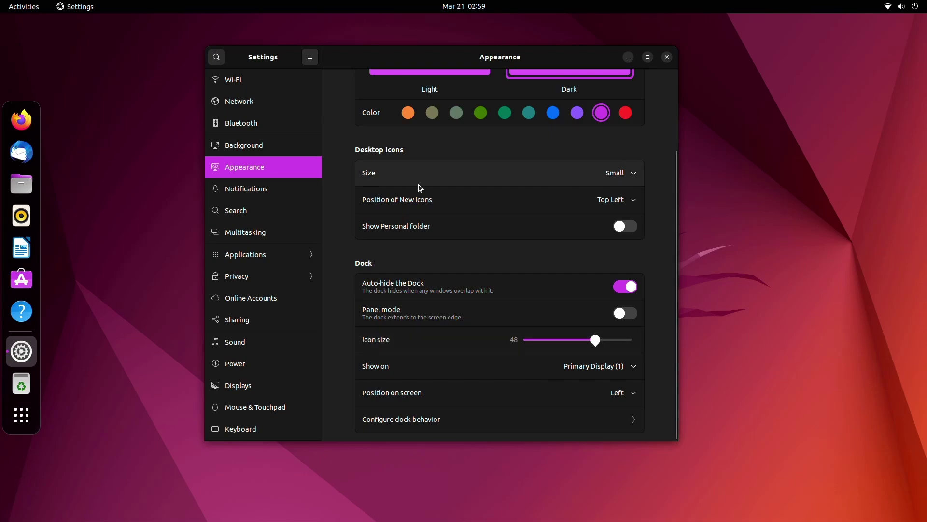
Step: Shrink the dock icons to 32 and move the dock to the bottom of the screen
{"action": "scroll", "coordinate": [607, 340], "scroll_direction": "down", "scroll_amount": 6}
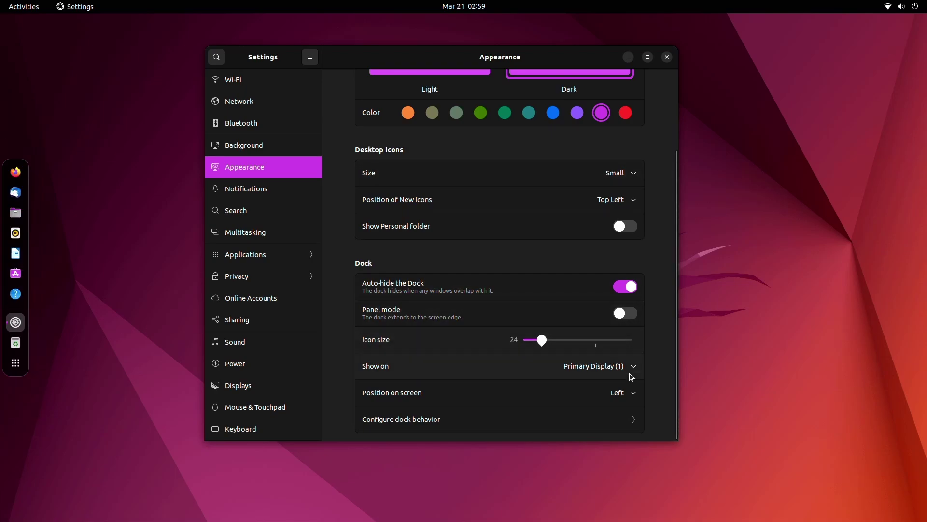
{"action": "scroll", "coordinate": [604, 338], "scroll_direction": "up", "scroll_amount": 4}
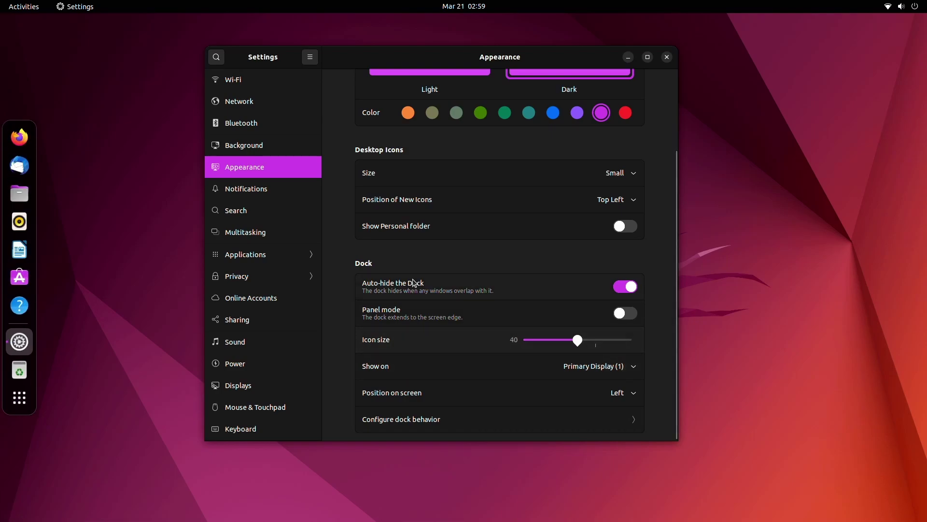
{"action": "scroll", "coordinate": [604, 342], "scroll_direction": "up", "scroll_amount": 2}
{"action": "left_click_drag", "start_coordinate": [603, 345], "coordinate": [576, 341]}
{"action": "left_click", "coordinate": [611, 368]}
{"action": "left_click", "coordinate": [619, 387]}
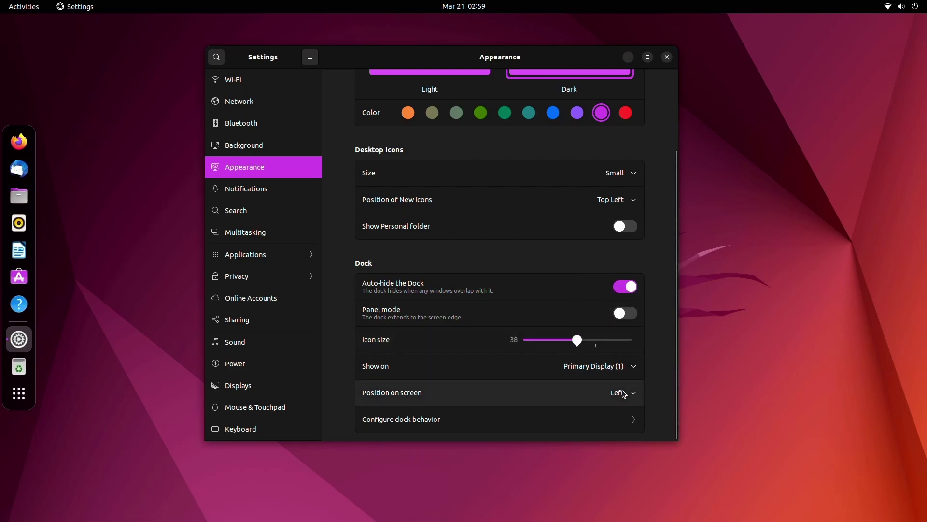
{"action": "left_click", "coordinate": [622, 391]}
{"action": "left_click", "coordinate": [613, 349]}
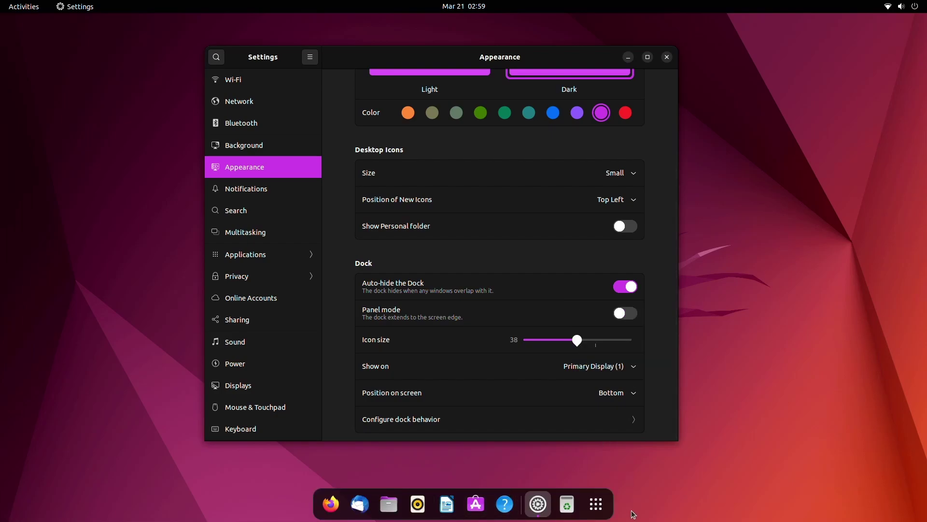
Step: Try the dock on the right edge, return it to the left, and enlarge icons to 42
{"action": "left_click", "coordinate": [615, 392]}
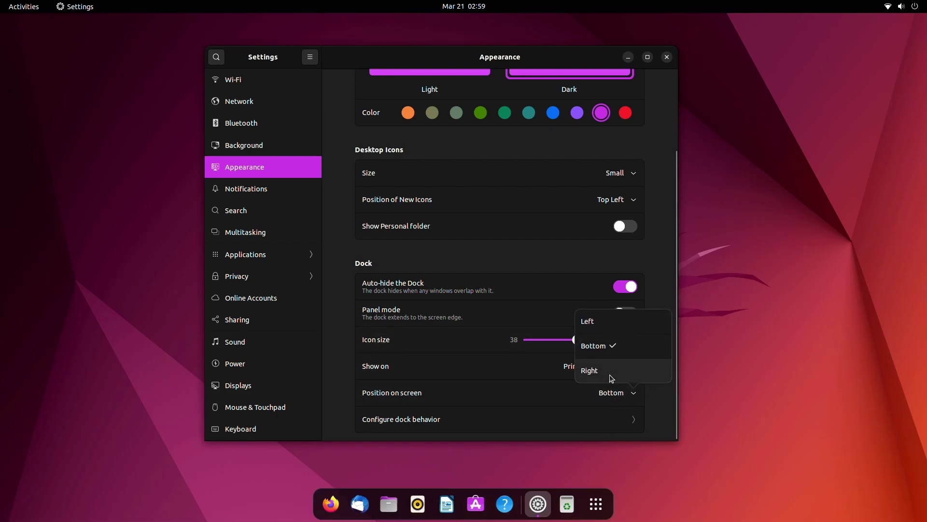
{"action": "left_click", "coordinate": [622, 371]}
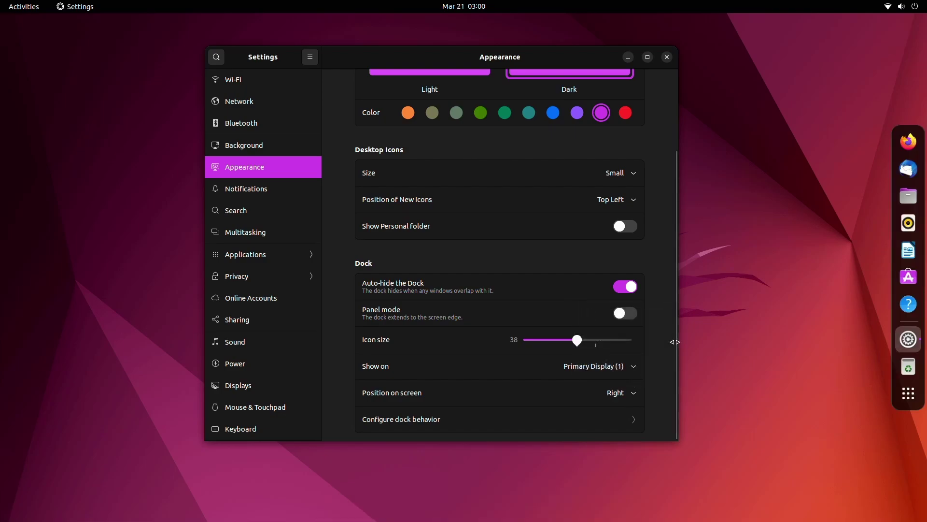
{"action": "left_click", "coordinate": [620, 392]}
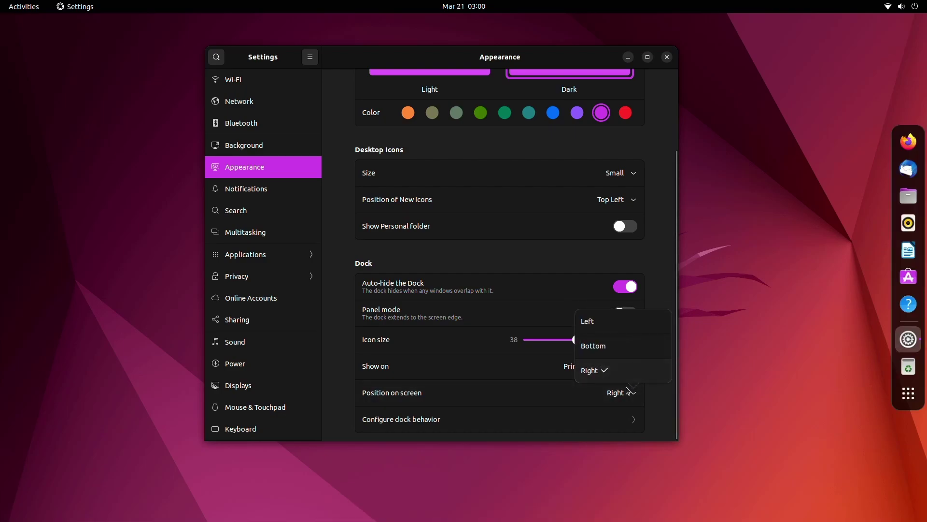
{"action": "left_click", "coordinate": [625, 328]}
{"action": "left_click", "coordinate": [624, 327]}
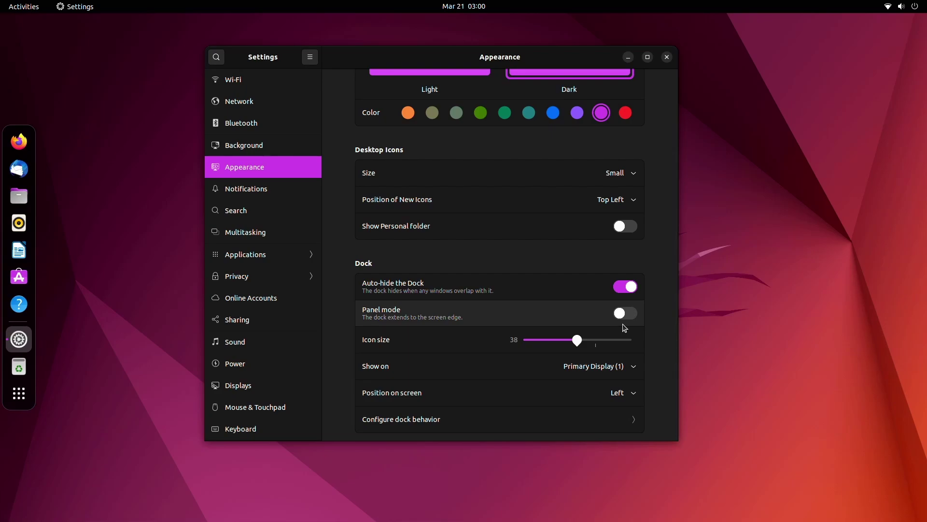
{"action": "left_click_drag", "start_coordinate": [589, 337], "coordinate": [587, 343]}
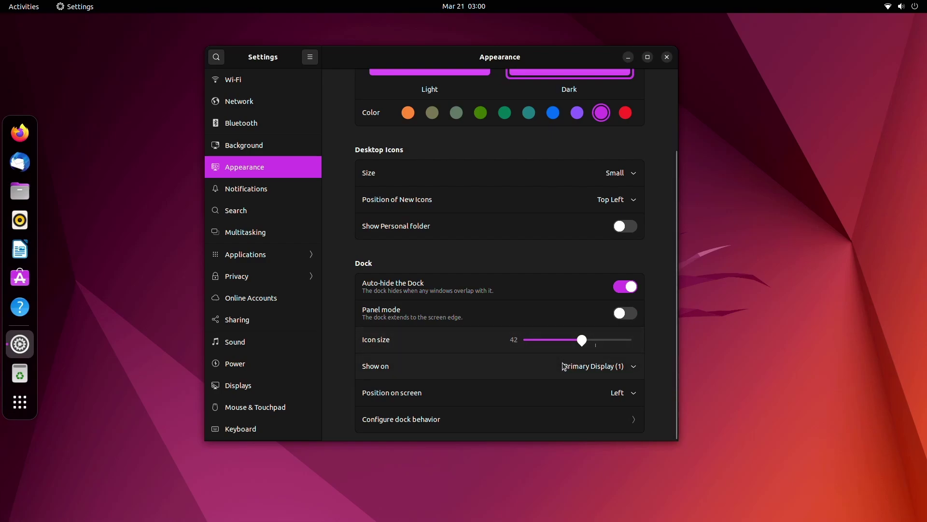
{"action": "left_click", "coordinate": [562, 410]}
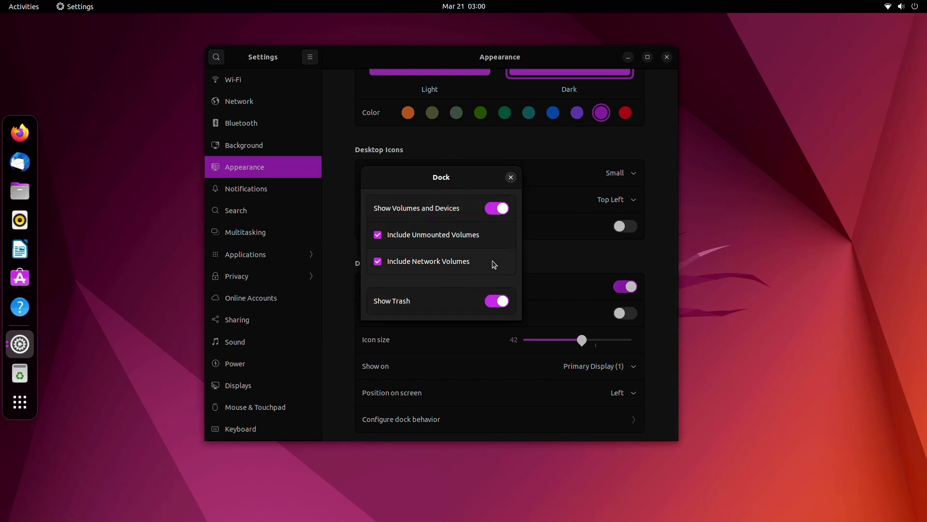
{"action": "mouse_move", "coordinate": [427, 176]}
{"action": "left_mouse_down"}
{"action": "mouse_move", "coordinate": [449, 180]}
{"action": "mouse_move", "coordinate": [433, 173]}
{"action": "left_mouse_up"}
{"action": "left_click", "coordinate": [515, 173]}
{"action": "scroll", "coordinate": [462, 194], "scroll_direction": "up", "scroll_amount": 5}
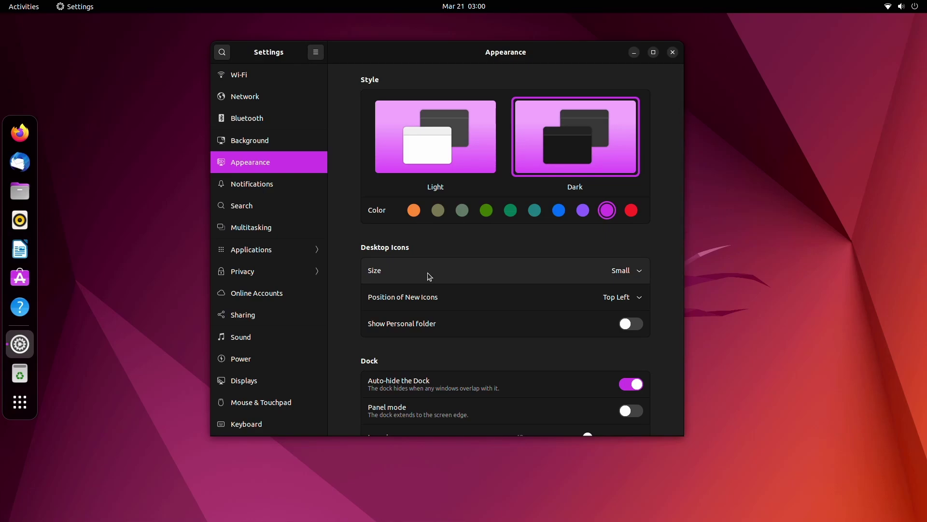
{"action": "scroll", "coordinate": [296, 282], "scroll_direction": "down", "scroll_amount": 5}
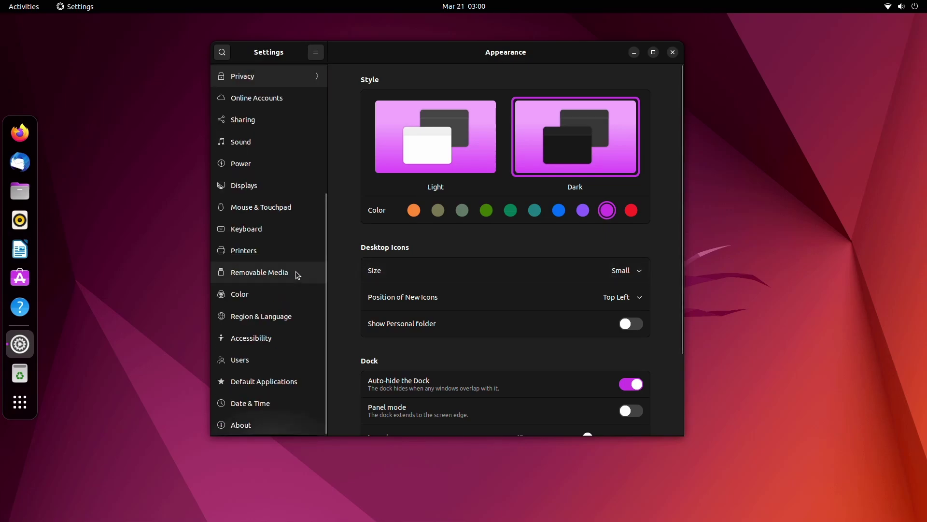
{"action": "scroll", "coordinate": [291, 344], "scroll_direction": "up", "scroll_amount": 5}
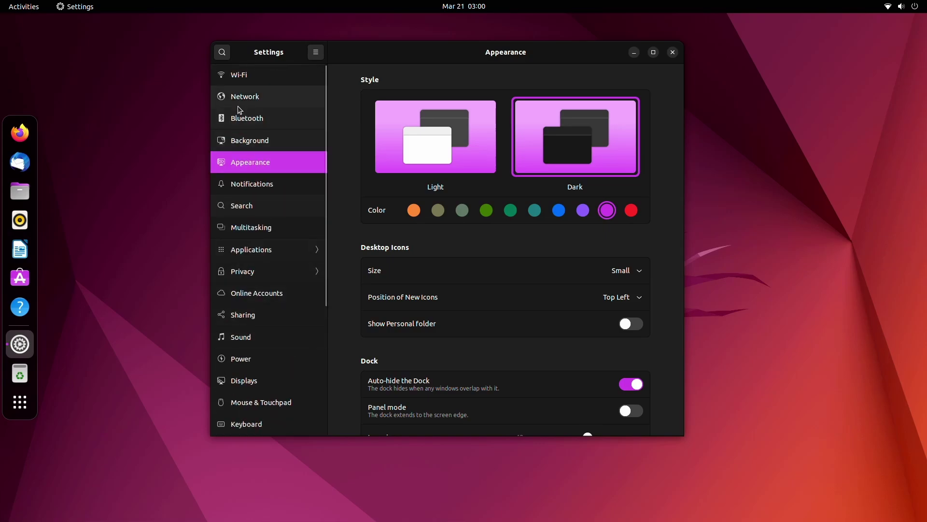
Step: Go from Online Accounts to the About page listing Ubuntu Jammy Jellyfish, 7.6 GiB memory and GNOME 42.beta
{"action": "left_click", "coordinate": [264, 76]}
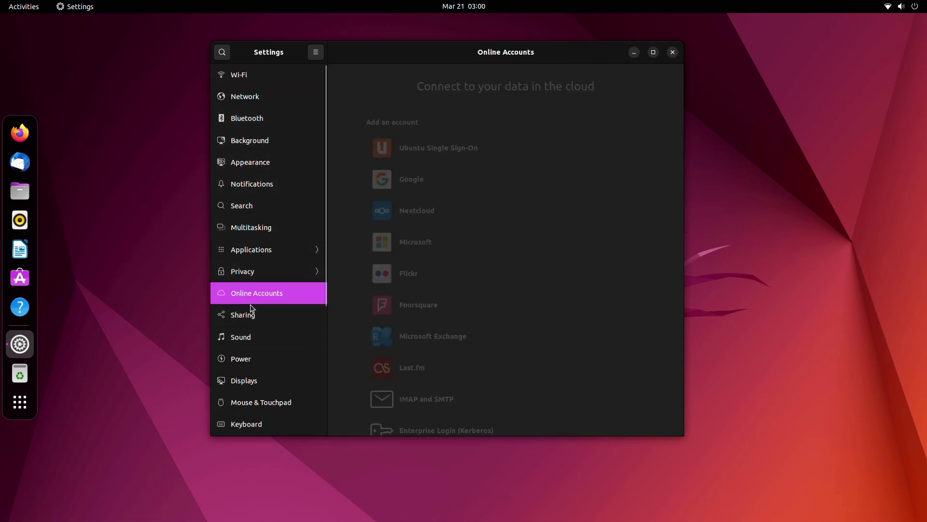
{"action": "scroll", "coordinate": [242, 345], "scroll_direction": "down", "scroll_amount": 5}
{"action": "scroll", "coordinate": [341, 341], "scroll_direction": "down", "scroll_amount": 1}
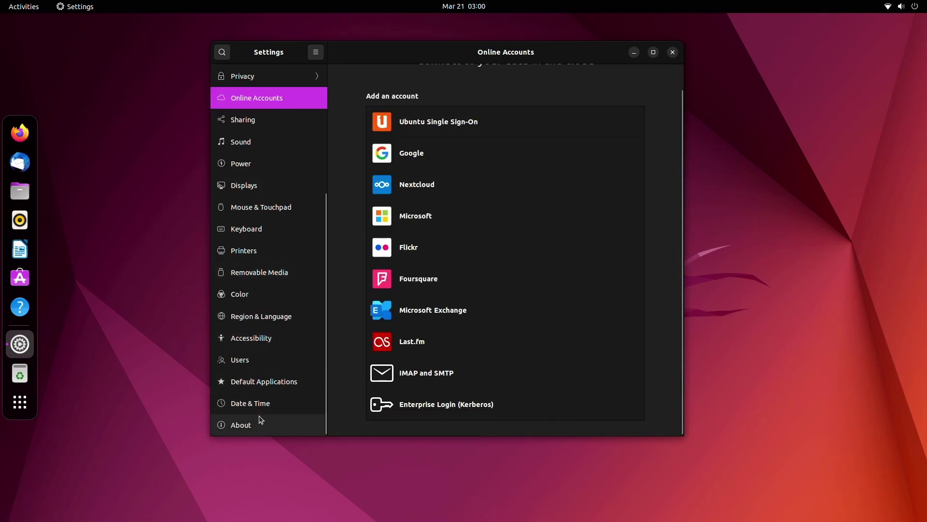
{"action": "left_click", "coordinate": [259, 419]}
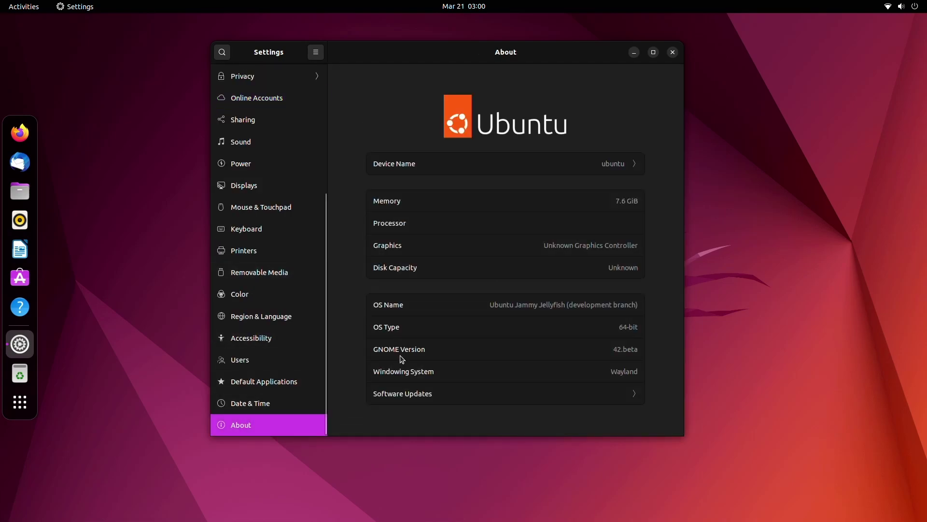
{"action": "scroll", "coordinate": [278, 152], "scroll_direction": "up", "scroll_amount": 5}
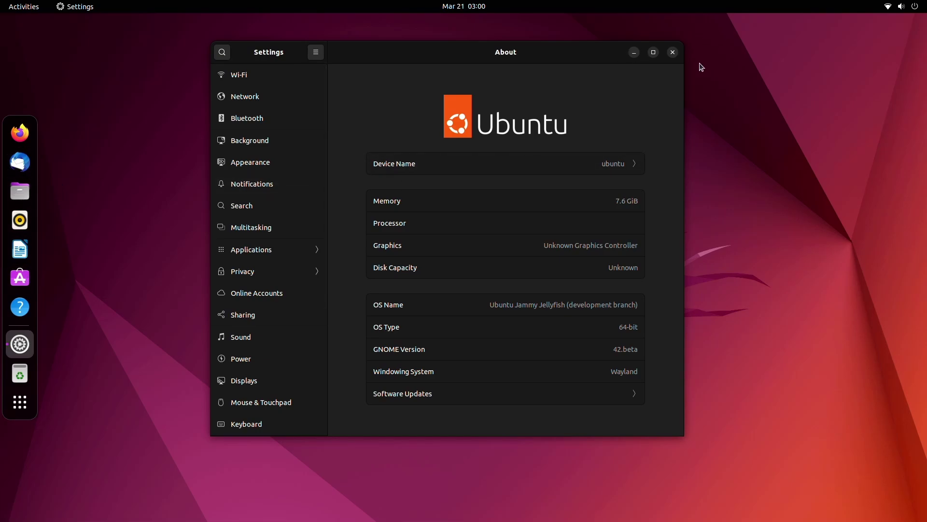
Step: Close Settings, clear the Ubuntu Pro notification from the calendar panel, and show the application grid
{"action": "left_click", "coordinate": [672, 53]}
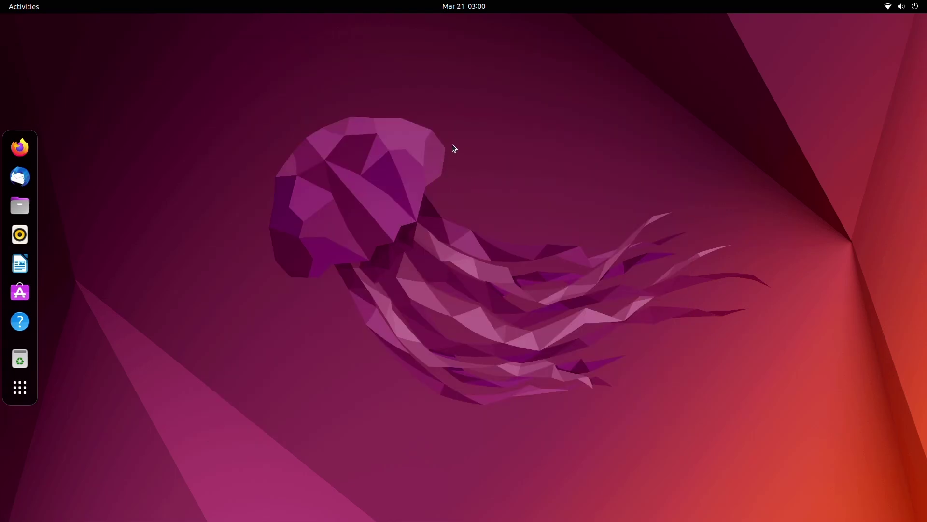
{"action": "left_click", "coordinate": [445, 7]}
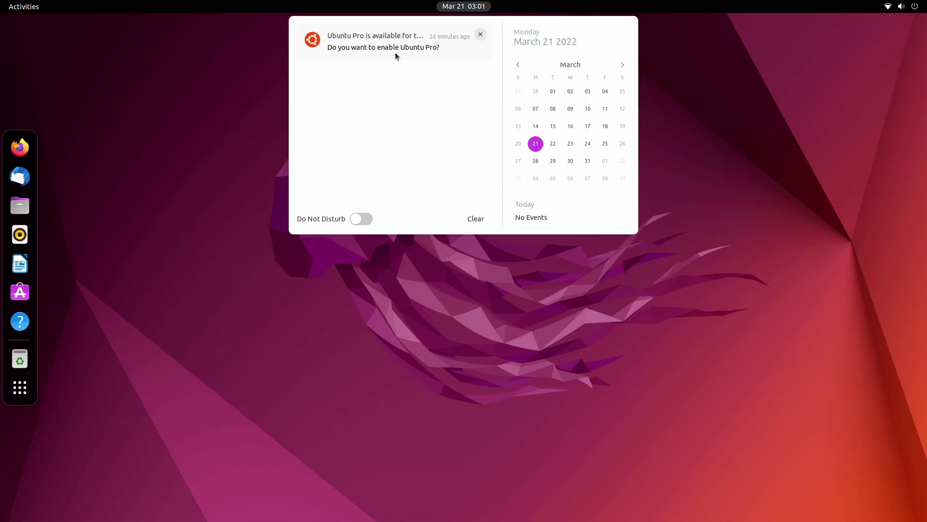
{"action": "left_click", "coordinate": [361, 36]}
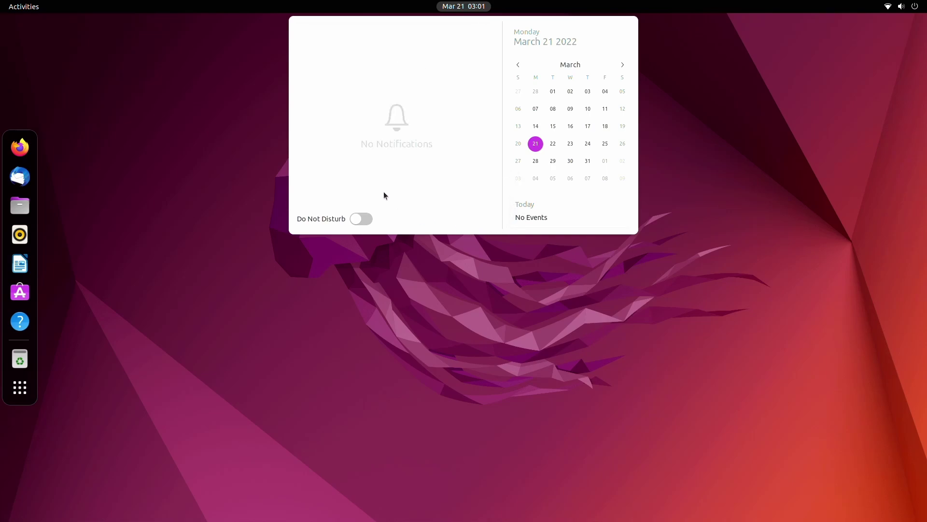
{"action": "left_click", "coordinate": [417, 282]}
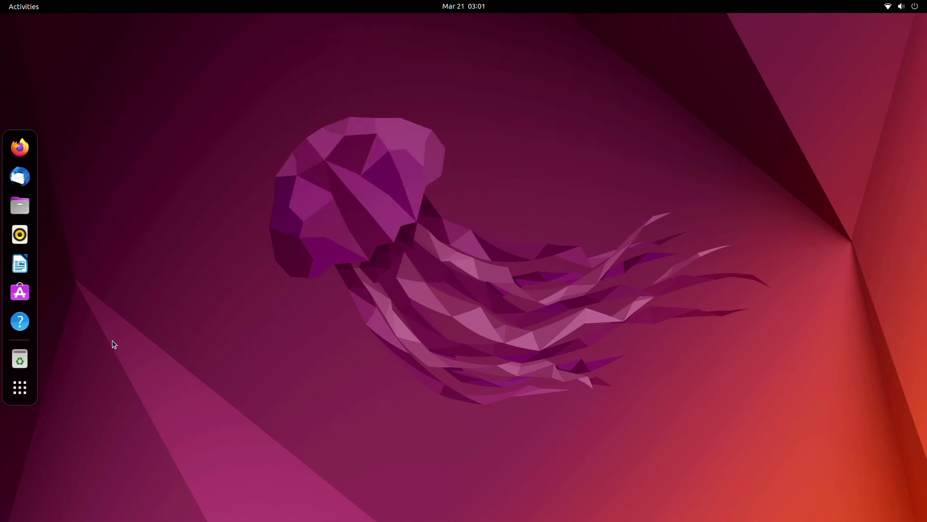
{"action": "left_click", "coordinate": [19, 388]}
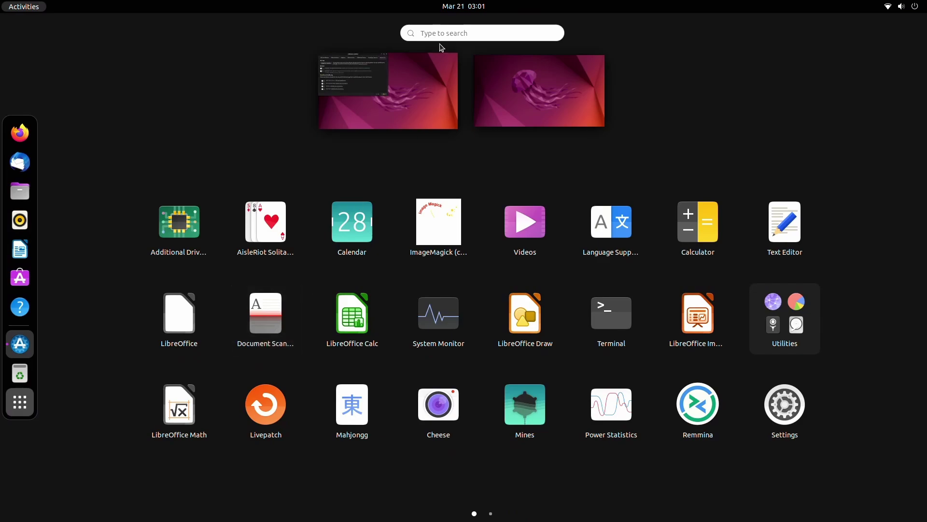
Step: Bring Software & Updates forward, reposition it, and cancel attaching the machine to Ubuntu Pro
{"action": "left_click", "coordinate": [401, 79]}
{"action": "left_click_drag", "start_coordinate": [375, 23], "coordinate": [327, 113]}
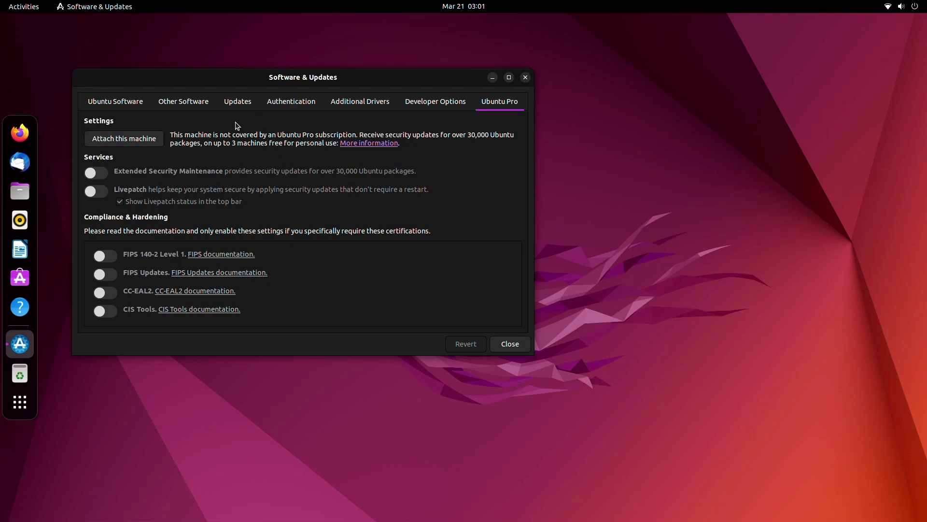
{"action": "left_click", "coordinate": [143, 137]}
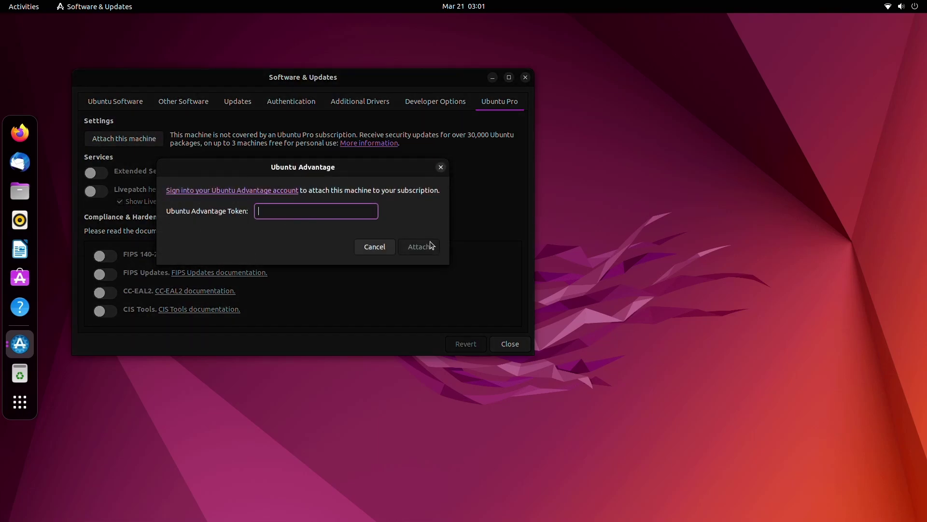
{"action": "left_click", "coordinate": [374, 248]}
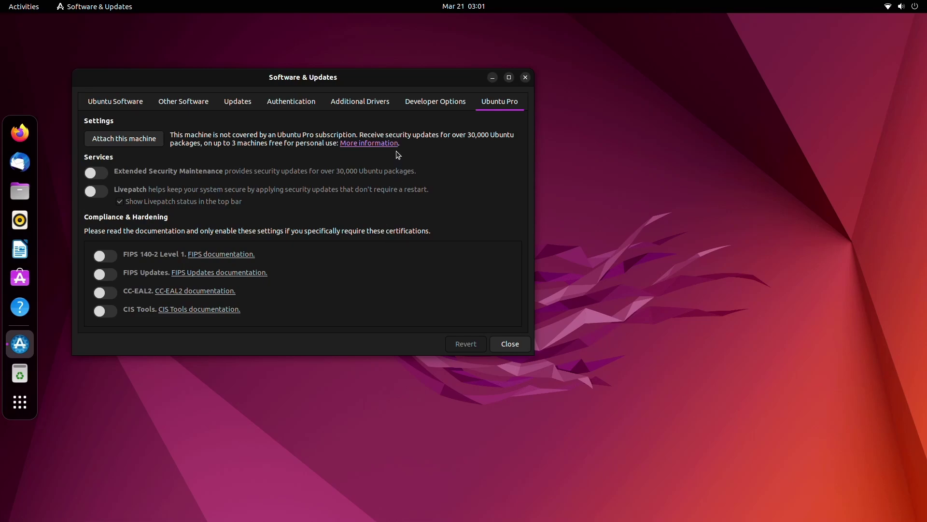
Step: Browse the Ubuntu Software, Other Software, Authentication, Additional Drivers and Ubuntu Pro tabs, then close the window
{"action": "left_click_drag", "start_coordinate": [303, 83], "coordinate": [348, 87]}
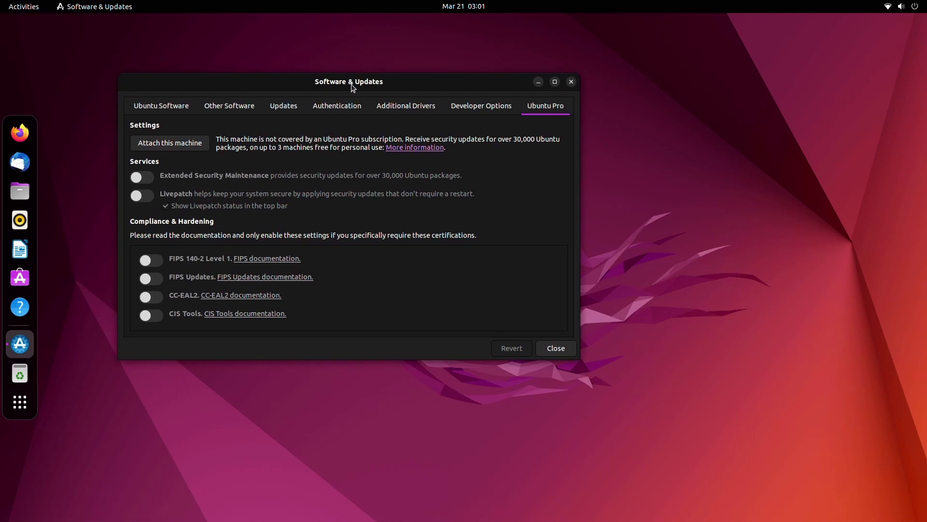
{"action": "left_click", "coordinate": [165, 108]}
{"action": "left_click", "coordinate": [236, 115]}
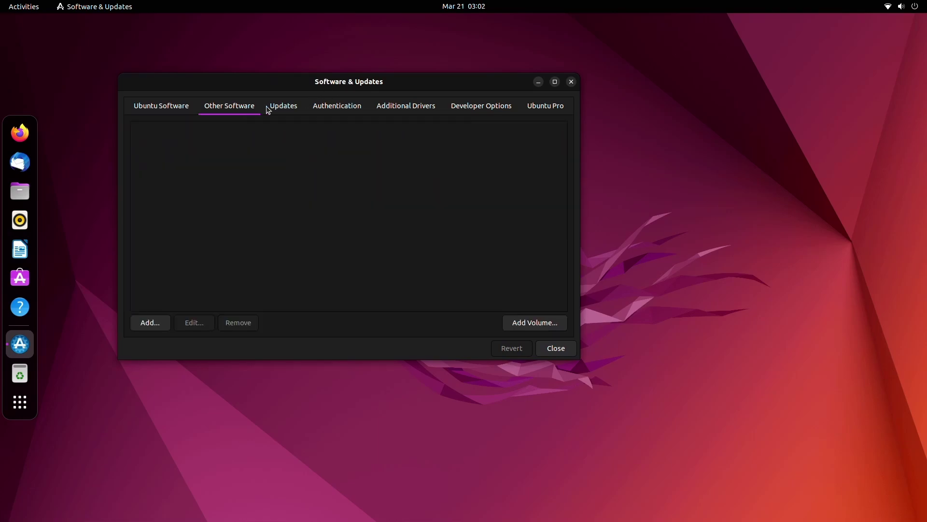
{"action": "left_click", "coordinate": [359, 113]}
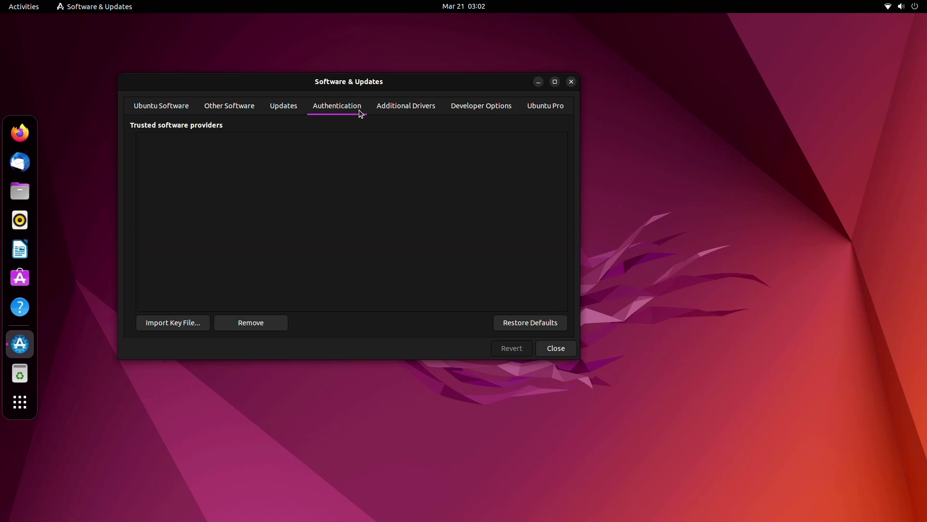
{"action": "left_click", "coordinate": [418, 116]}
{"action": "left_click", "coordinate": [548, 116]}
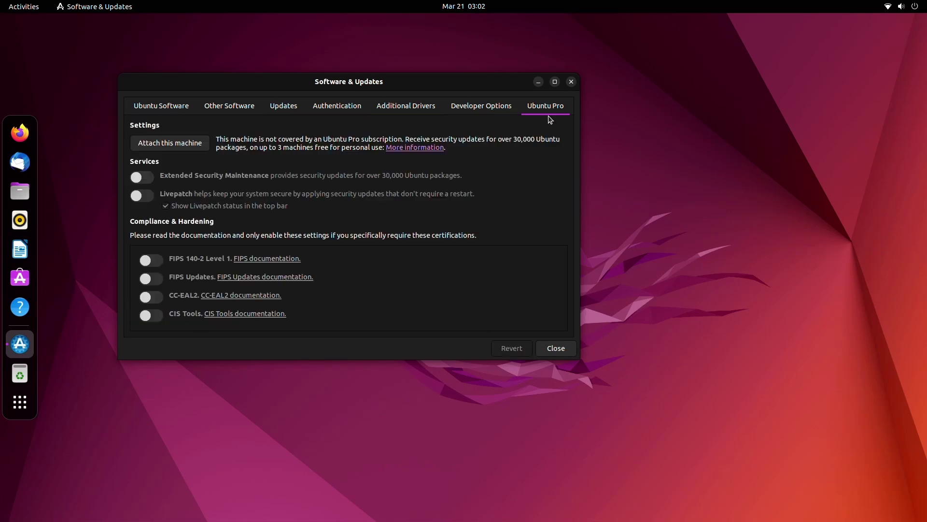
{"action": "left_click", "coordinate": [566, 347]}
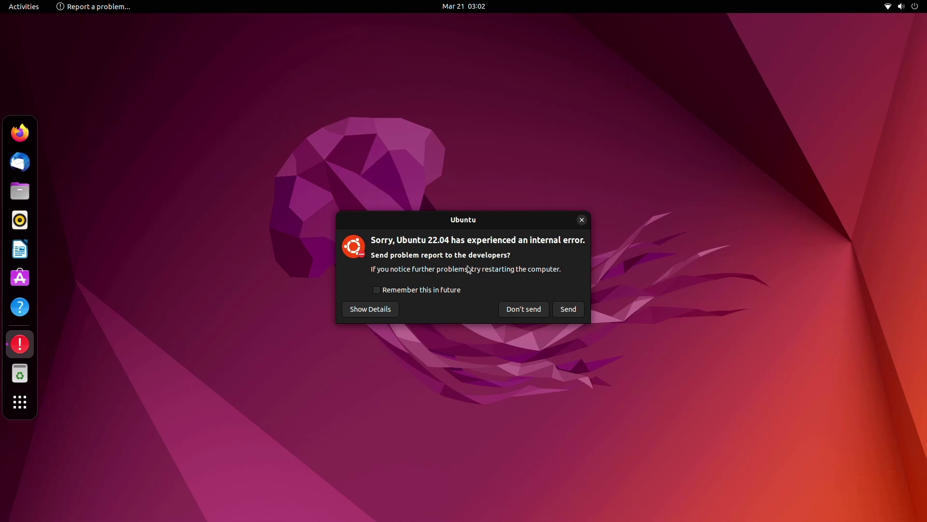
Step: Choose Don't send on the Ubuntu 22.04 internal error report dialog
{"action": "left_click", "coordinate": [534, 317]}
{"action": "left_click", "coordinate": [528, 311]}
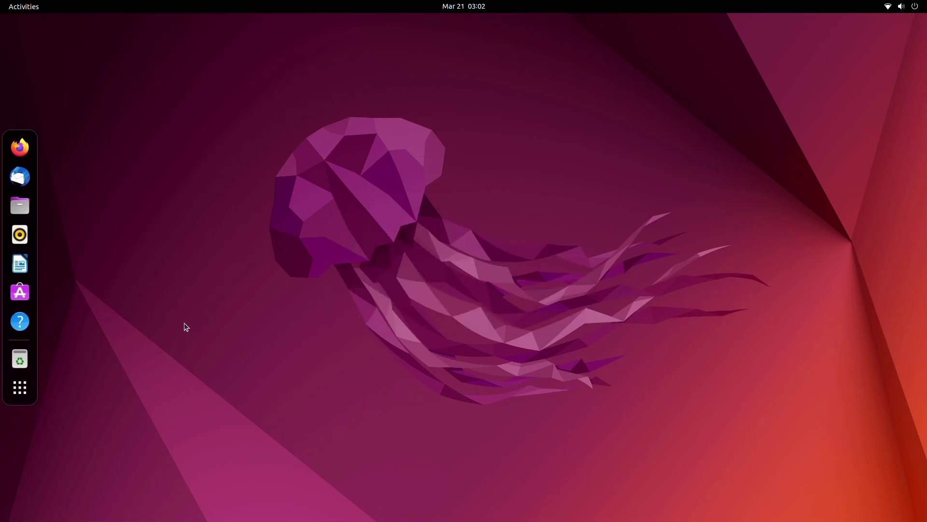
Step: Launch Terminal, run uname -r to show kernel 5.15.0-1003-raspi, then close it
{"action": "left_click", "coordinate": [17, 390]}
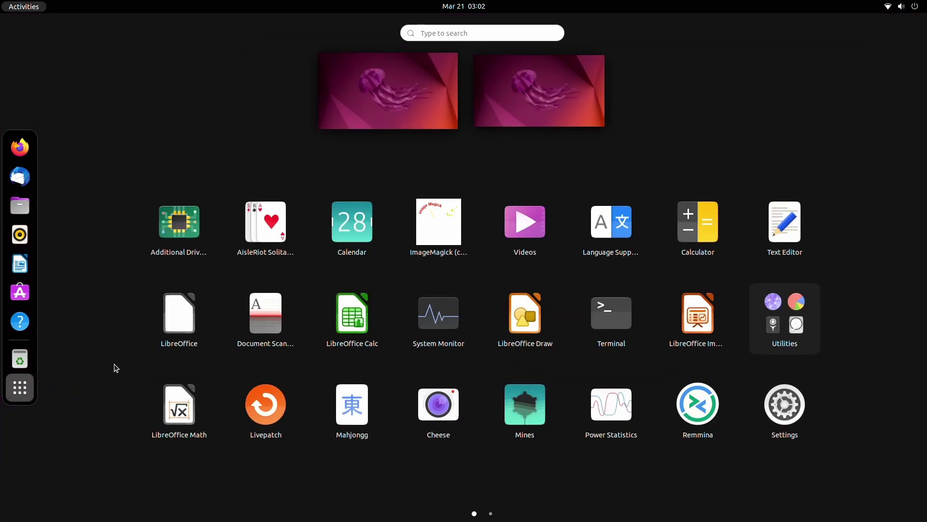
{"action": "left_click", "coordinate": [610, 319]}
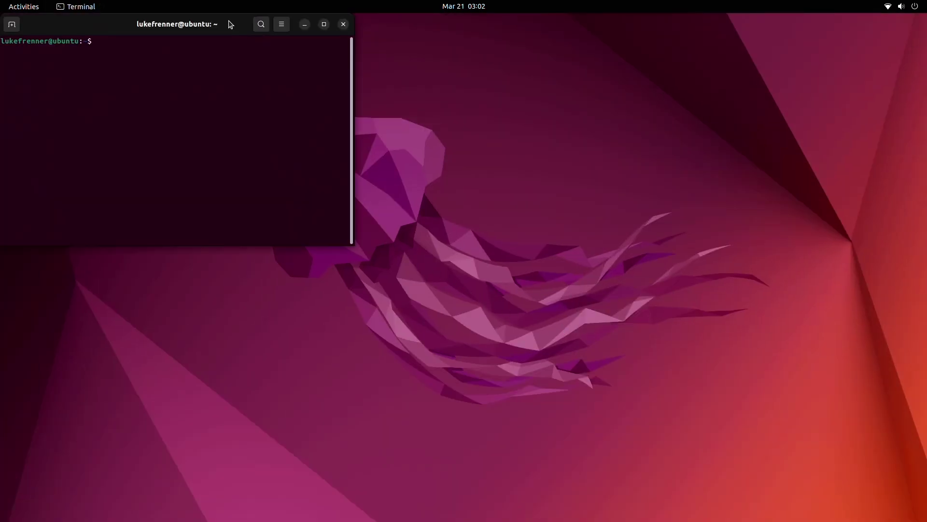
{"action": "left_click_drag", "start_coordinate": [230, 28], "coordinate": [558, 116]}
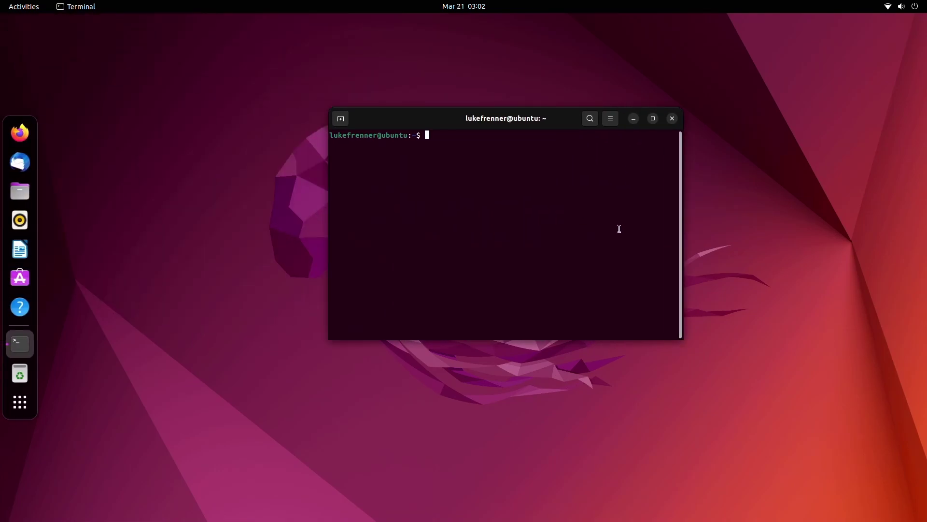
{"action": "type", "text": "uname -r"}
{"action": "key", "text": "Return"}
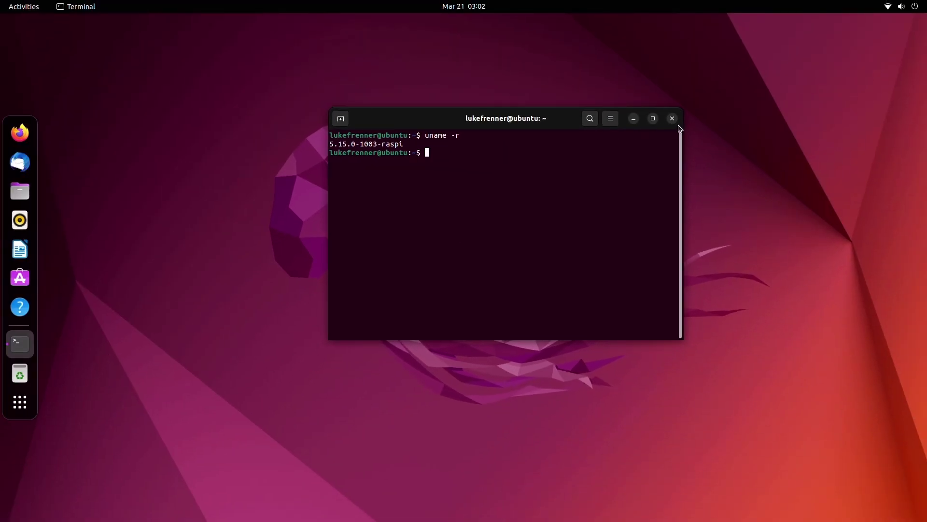
{"action": "left_click", "coordinate": [673, 119]}
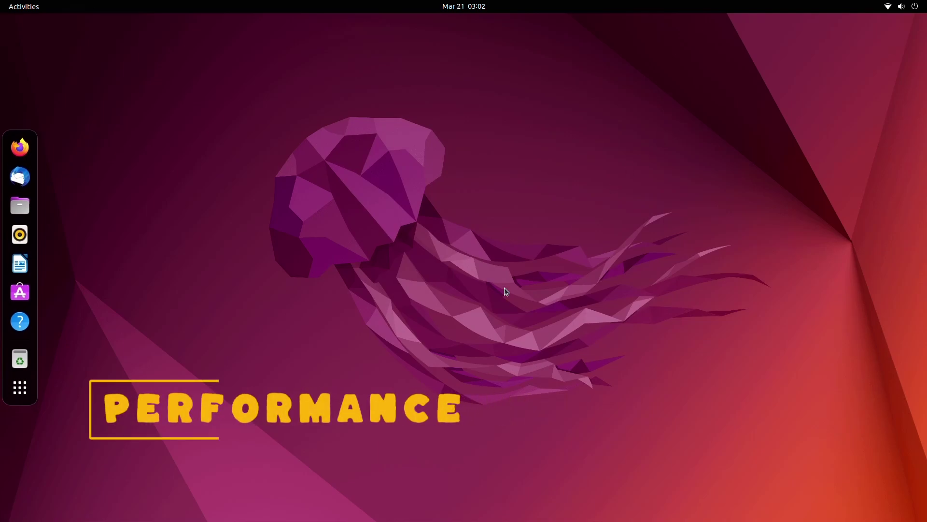
Step: Launch a new Terminal from the app grid, centre it, and try running htop
{"action": "left_click", "coordinate": [33, 393]}
{"action": "left_click", "coordinate": [623, 315]}
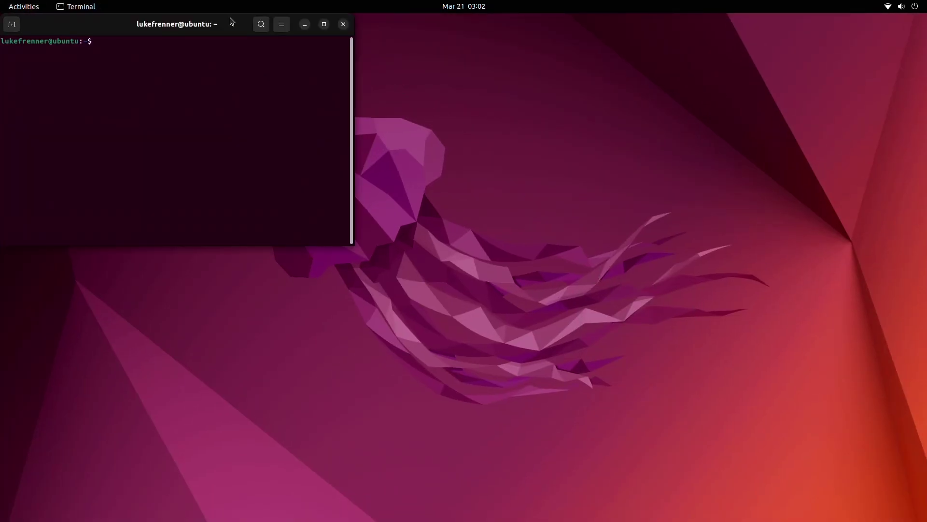
{"action": "left_click_drag", "start_coordinate": [230, 21], "coordinate": [531, 166]}
{"action": "type", "text": "htop"}
{"action": "key", "text": "Return"}
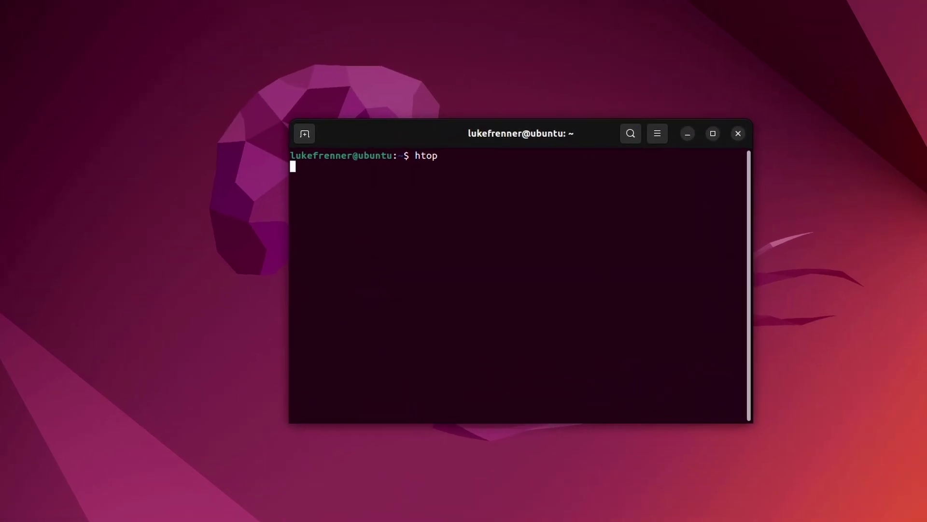
Step: Install htop and neofetch with sudo apt, then start the htop process monitor
{"action": "type", "text": "sudo a"}
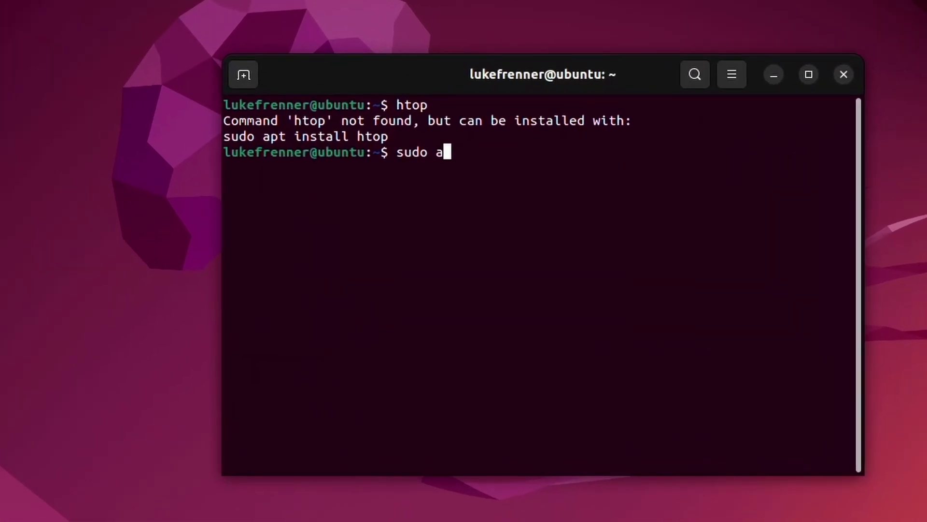
{"action": "type", "text": "pt install htop neo"}
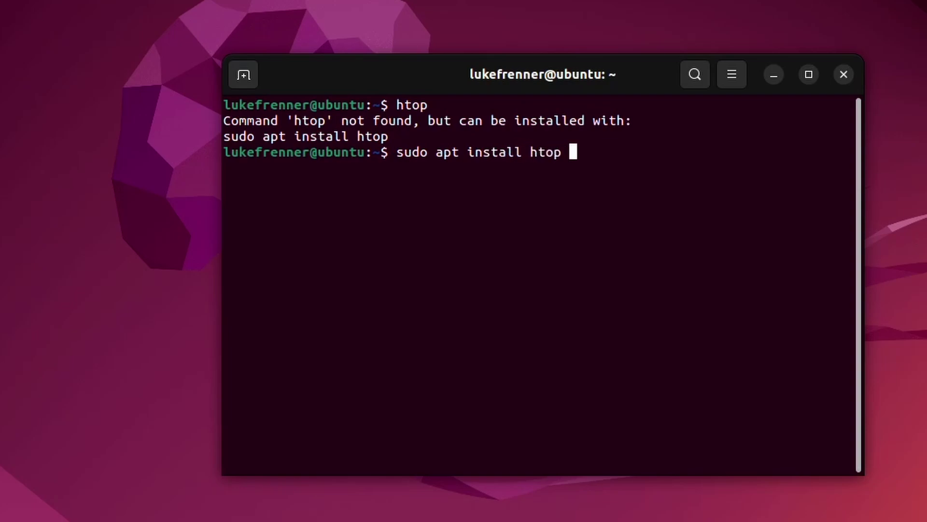
{"action": "type", "text": "fetch"}
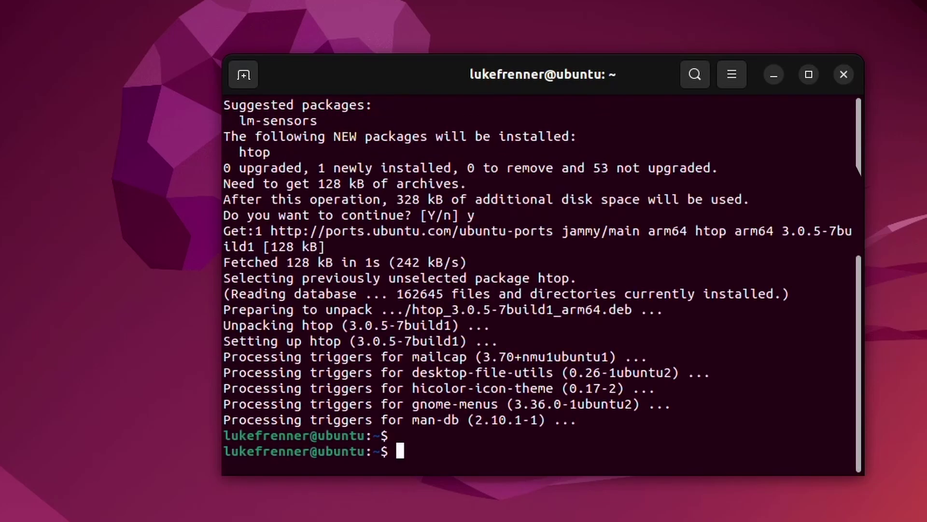
{"action": "type", "text": "htop"}
{"action": "key", "text": "Return"}
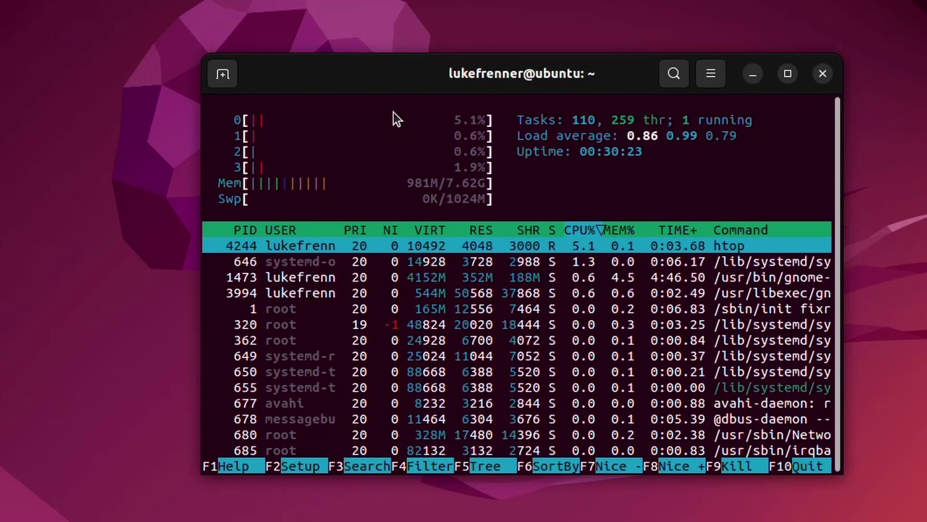
Step: Quit htop, run neofetch to show the Raspberry Pi 4 system summary, and close Terminal
{"action": "type", "text": "q"}
{"action": "type", "text": "neofetch"}
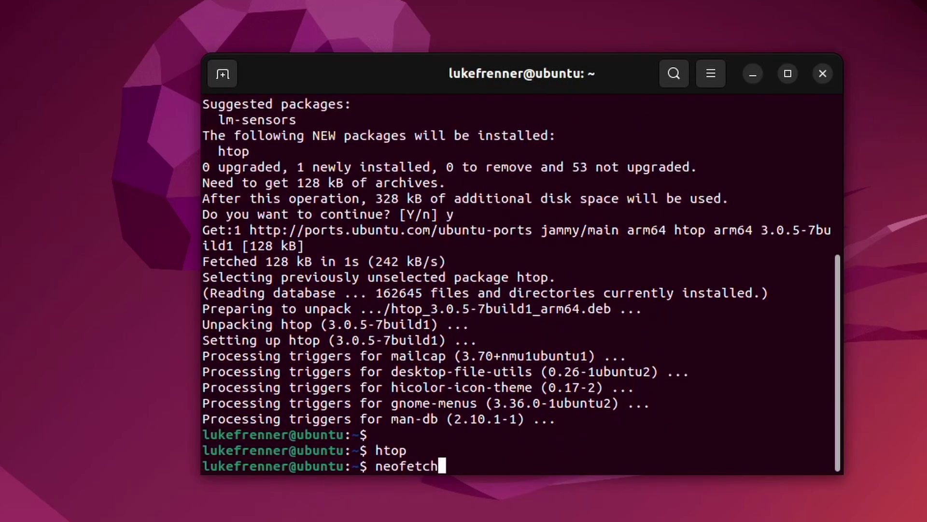
{"action": "key", "text": "Return"}
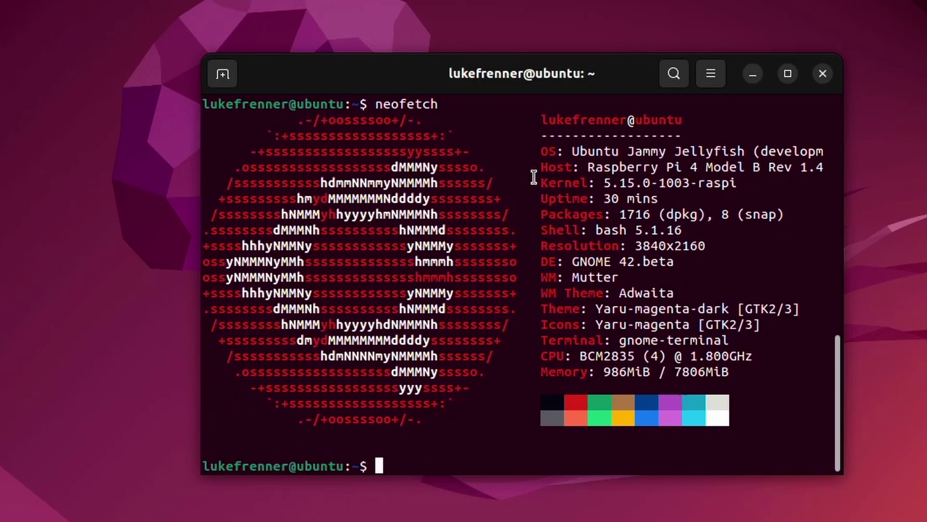
{"action": "left_click_drag", "start_coordinate": [534, 195], "coordinate": [668, 336]}
{"action": "left_click", "coordinate": [669, 337]}
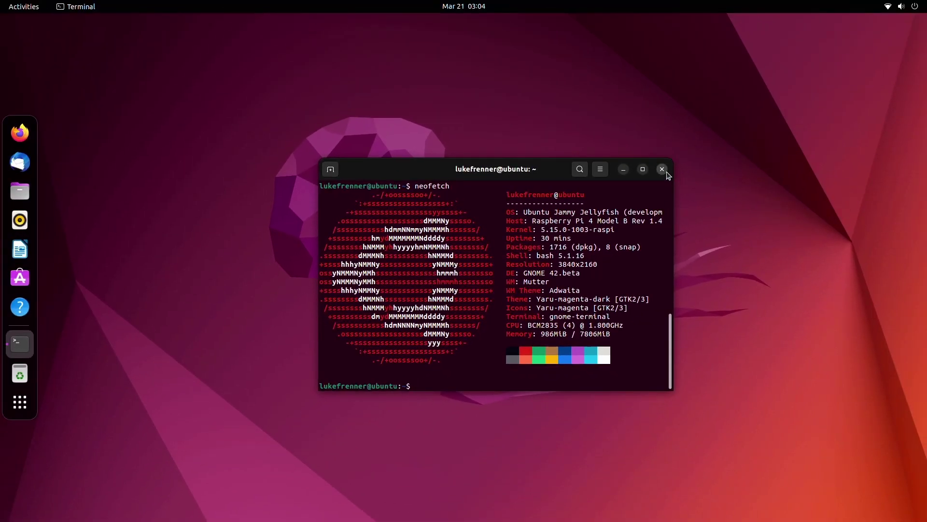
{"action": "left_click", "coordinate": [662, 169]}
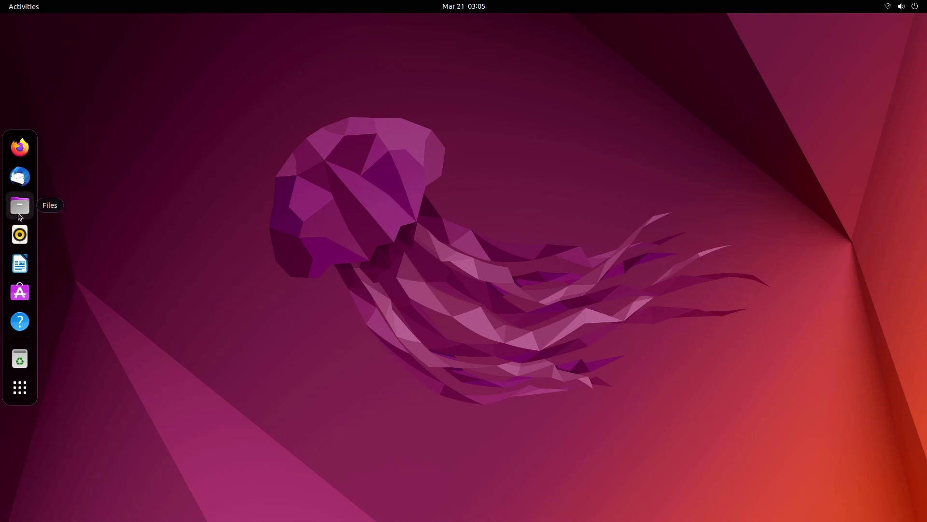
Step: Launch LibreOffice from the app grid and Firefox from the dock
{"action": "left_click", "coordinate": [27, 375]}
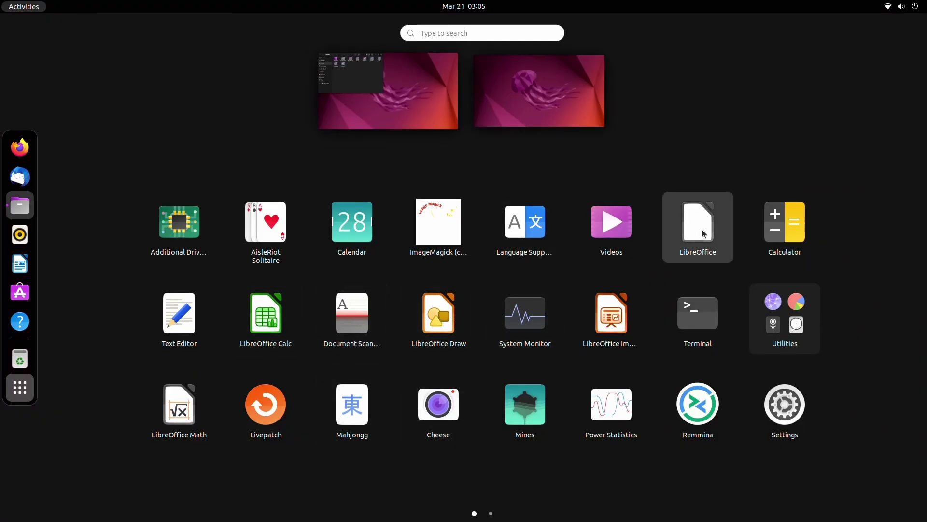
{"action": "left_click", "coordinate": [380, 113]}
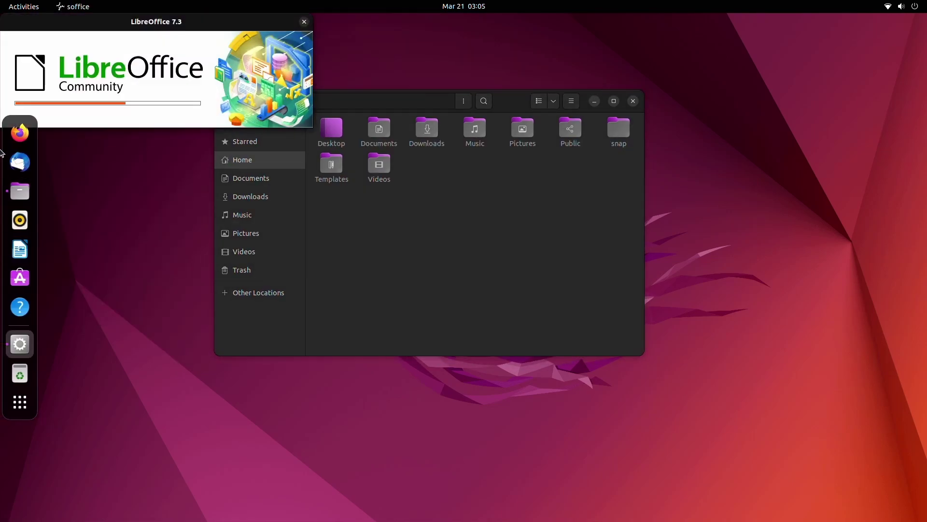
{"action": "left_click", "coordinate": [25, 151]}
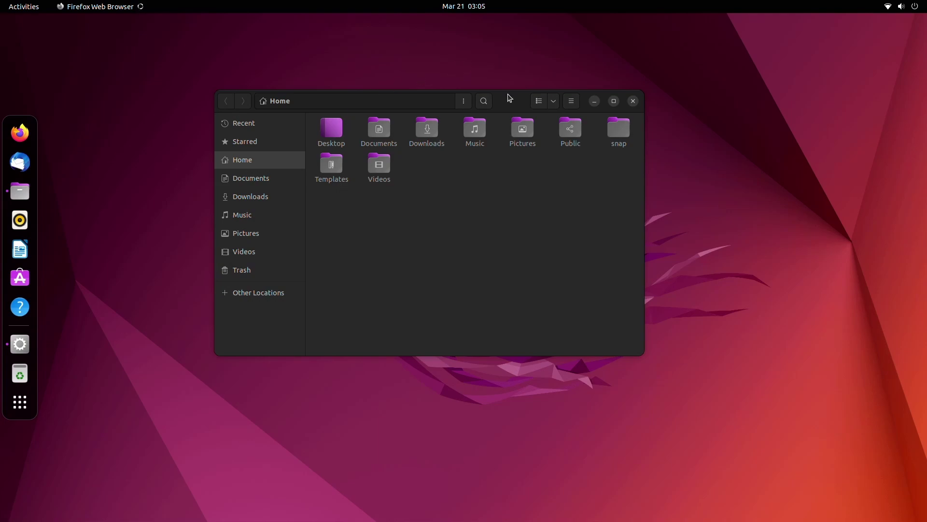
Step: Move the Files and Start Center windows aside, then create a blank Writer document
{"action": "left_click_drag", "start_coordinate": [508, 93], "coordinate": [627, 132]}
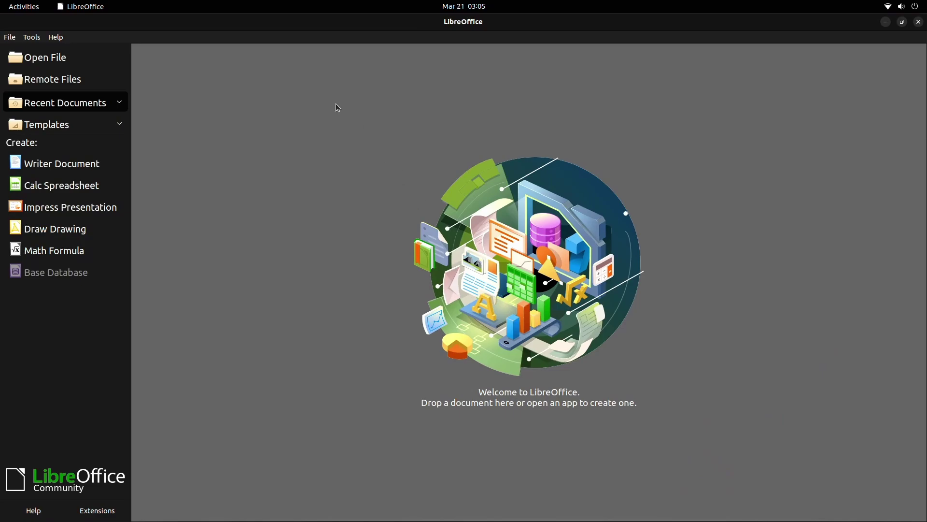
{"action": "left_click_drag", "start_coordinate": [322, 35], "coordinate": [372, 76]}
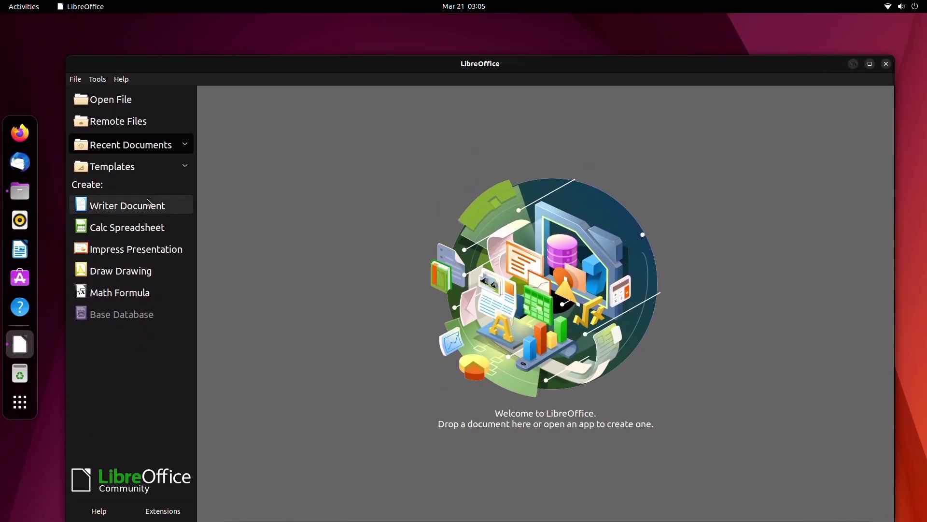
{"action": "left_click", "coordinate": [127, 205]}
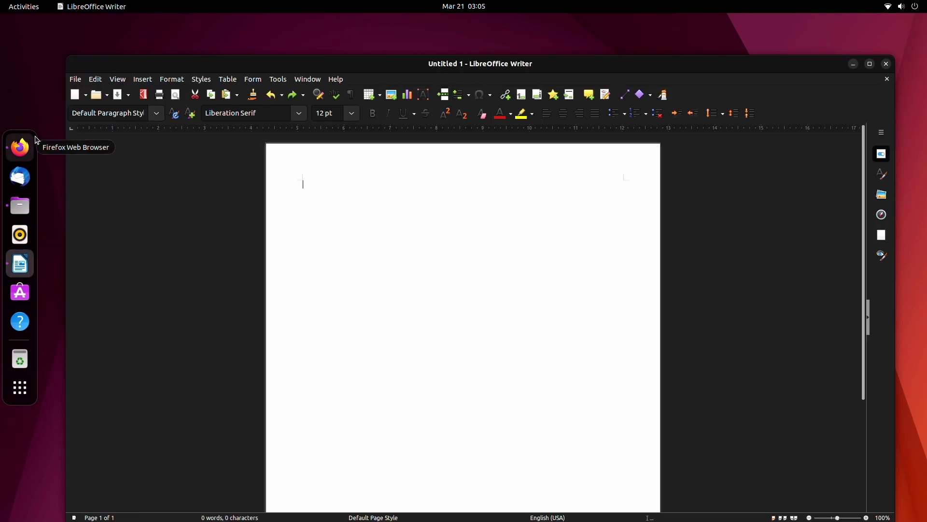
Step: Bring up Firefox, then switch to Writer and dismiss its Tip of the Day
{"action": "left_click", "coordinate": [36, 140]}
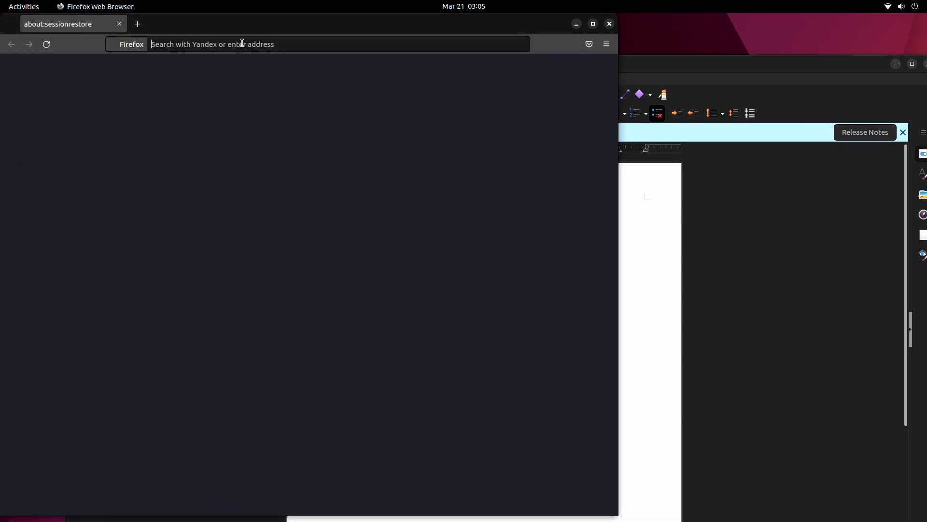
{"action": "type", "text": "google.com"}
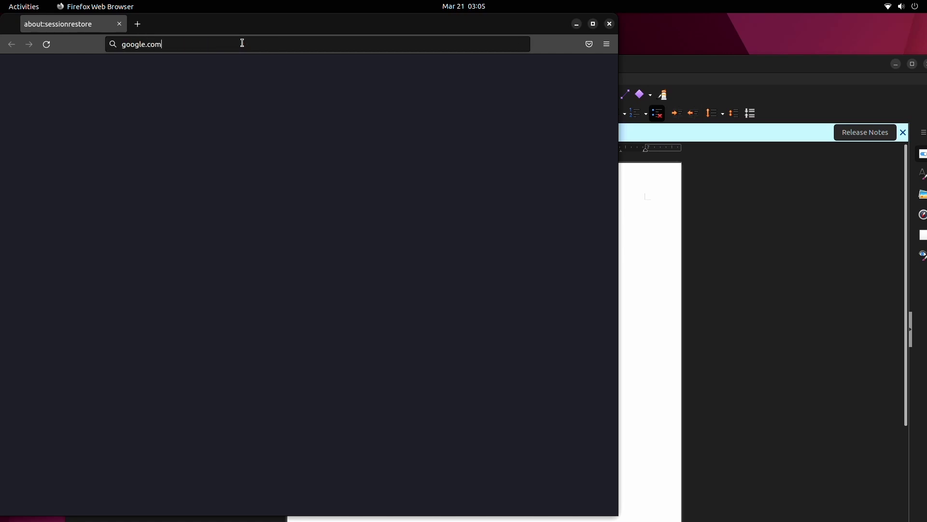
{"action": "left_click", "coordinate": [651, 246]}
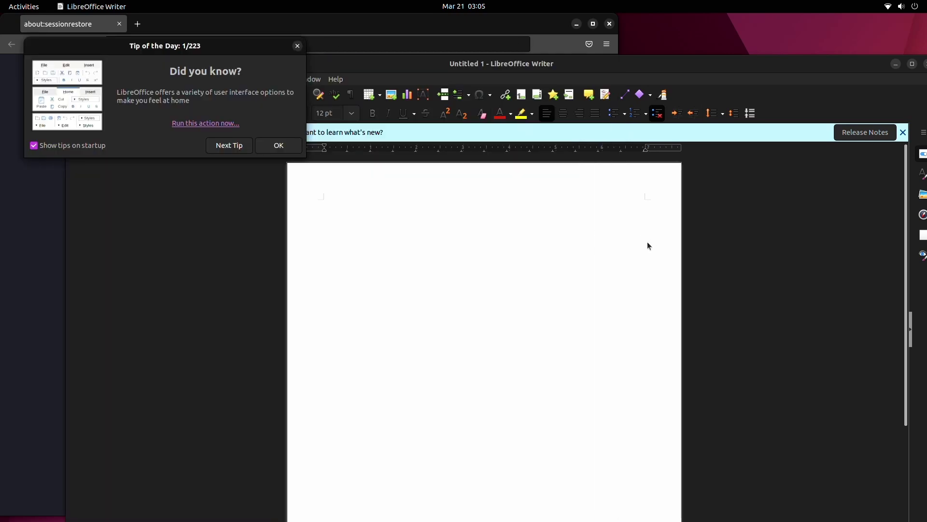
{"action": "left_click", "coordinate": [297, 46]}
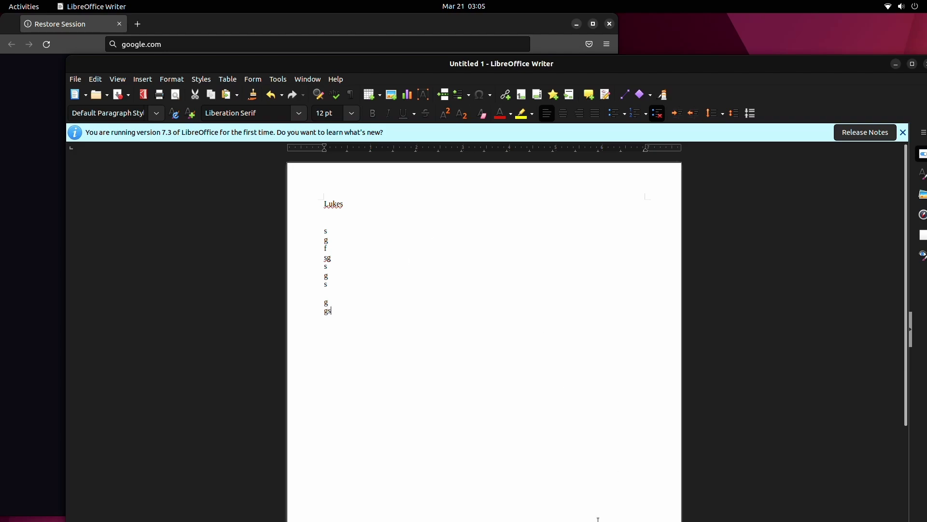
Step: Restore Firefox's previous session, load the Google homepage, and bring Writer back in front
{"action": "left_click", "coordinate": [48, 163]}
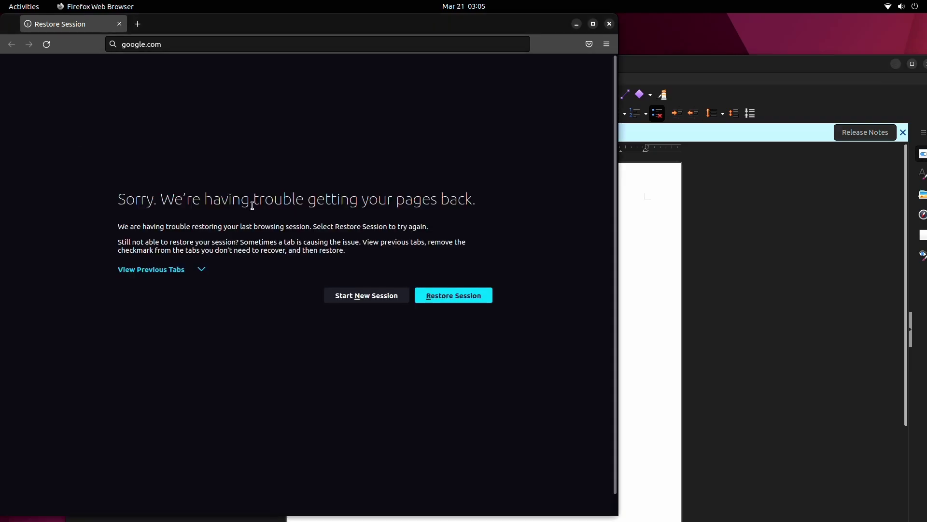
{"action": "left_click", "coordinate": [441, 301]}
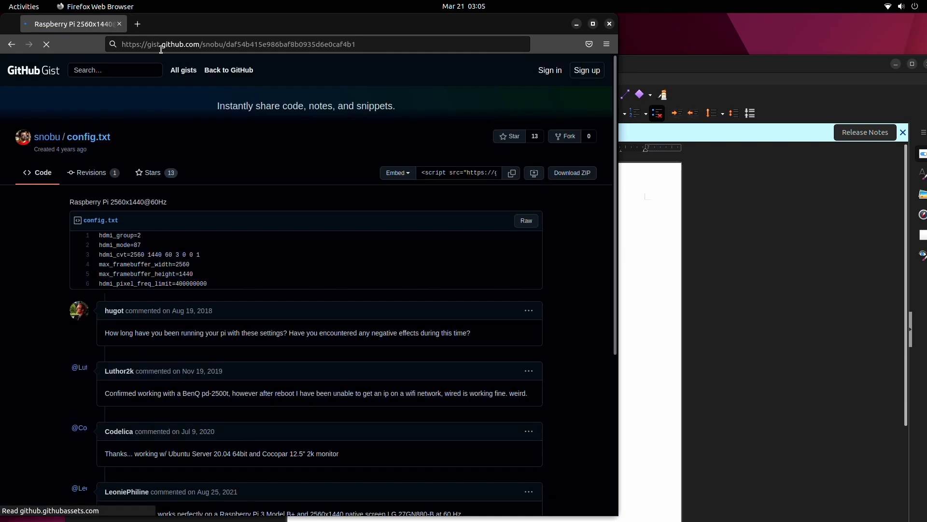
{"action": "left_click", "coordinate": [234, 44]}
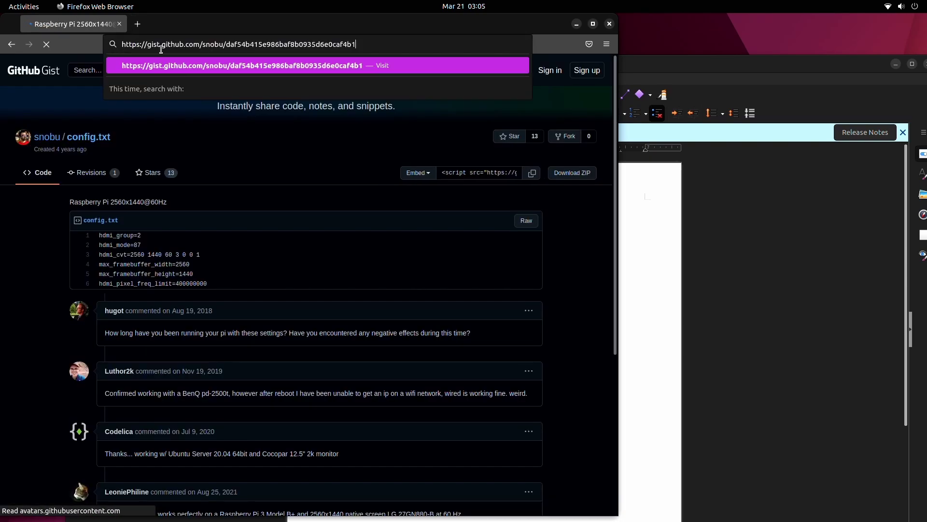
{"action": "type", "text": "go"}
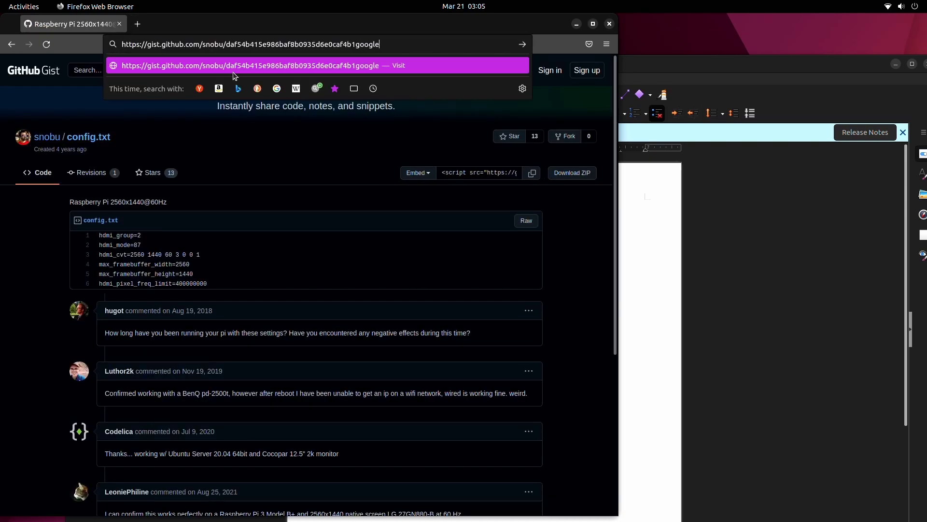
{"action": "type", "text": "ogle"}
{"action": "key", "text": "ctrl+a"}
{"action": "key", "text": "BackSpace"}
{"action": "type", "text": "googl"}
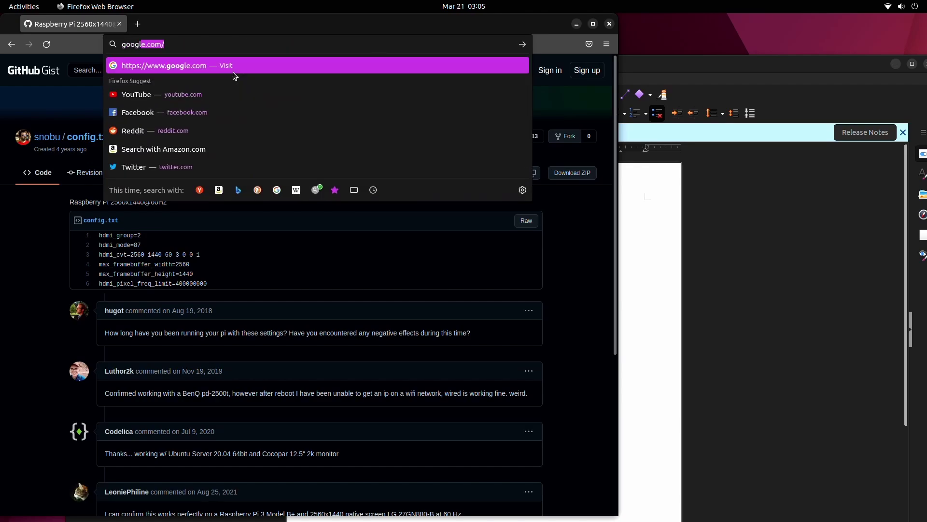
{"action": "type", "text": "e.com"}
{"action": "key", "text": "Return"}
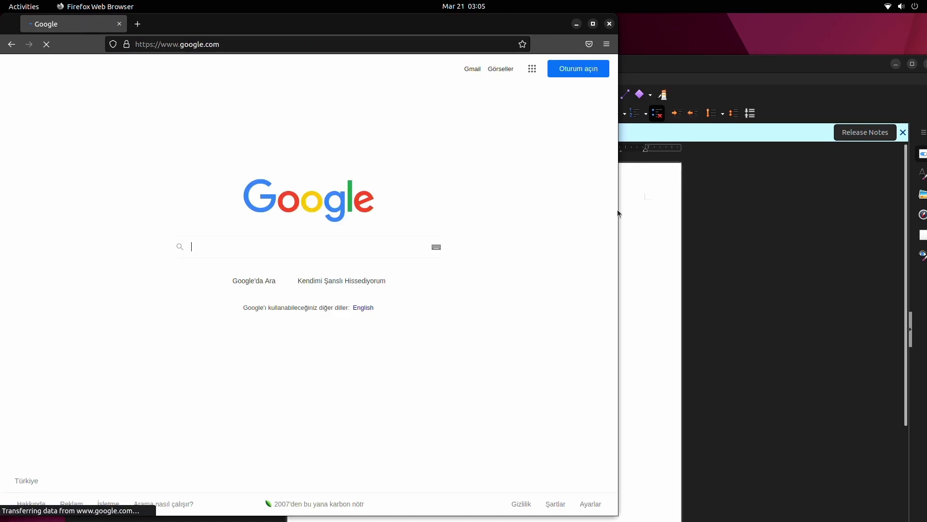
{"action": "left_click", "coordinate": [718, 199]}
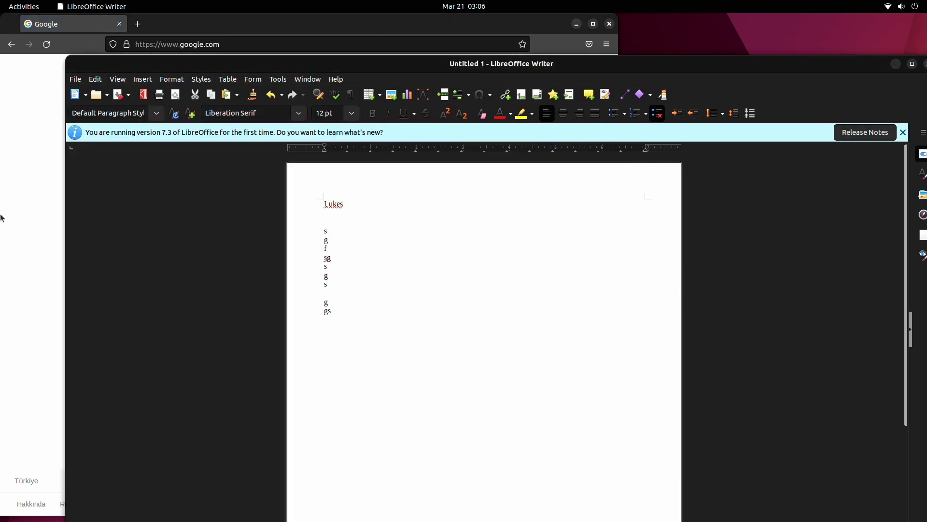
Step: Open Files on the Downloads folder and a new terminal, moving both windows to the right
{"action": "mouse_move", "coordinate": [1, 217]}
{"action": "left_click", "coordinate": [19, 206]}
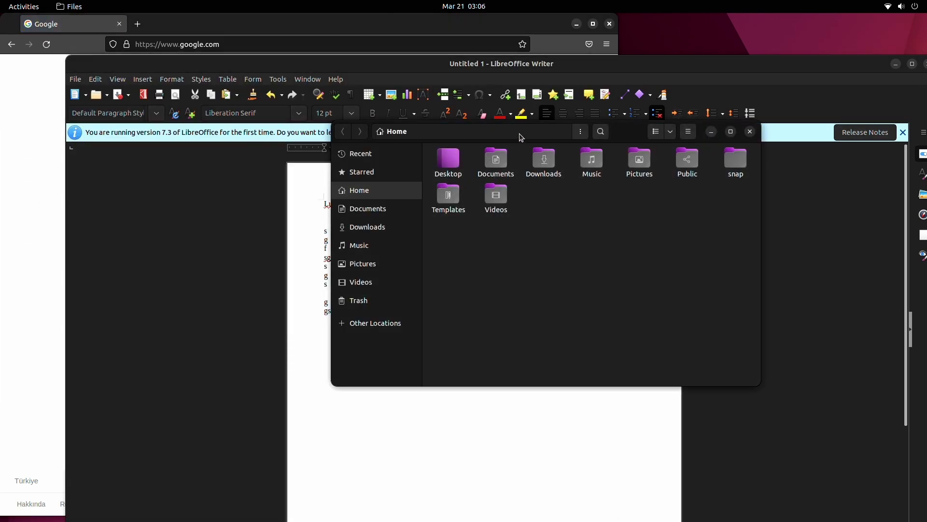
{"action": "left_click_drag", "start_coordinate": [641, 141], "coordinate": [778, 151]}
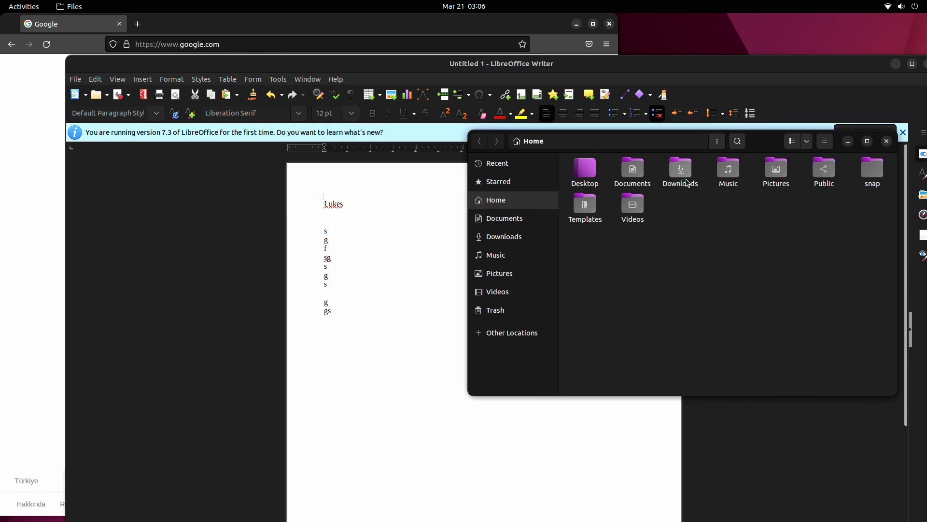
{"action": "double_click", "coordinate": [662, 182]}
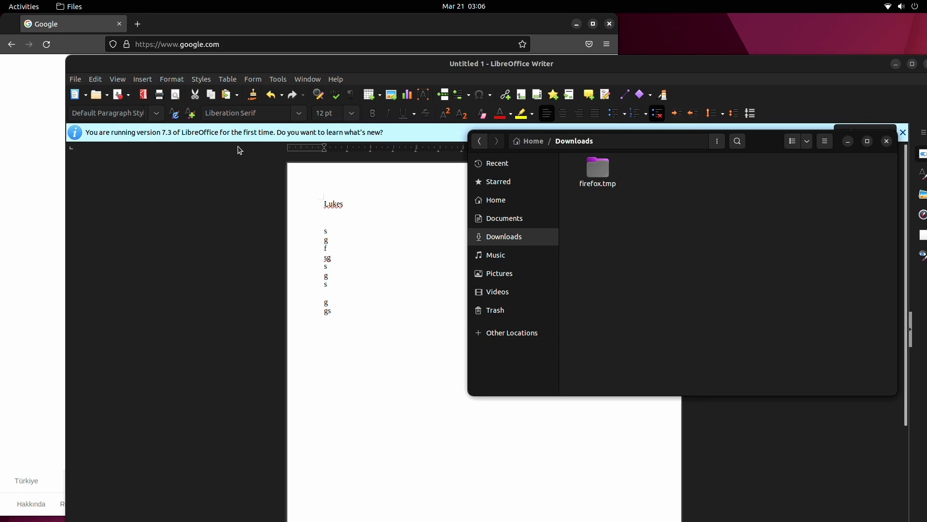
{"action": "key", "text": "ctrl+alt+t"}
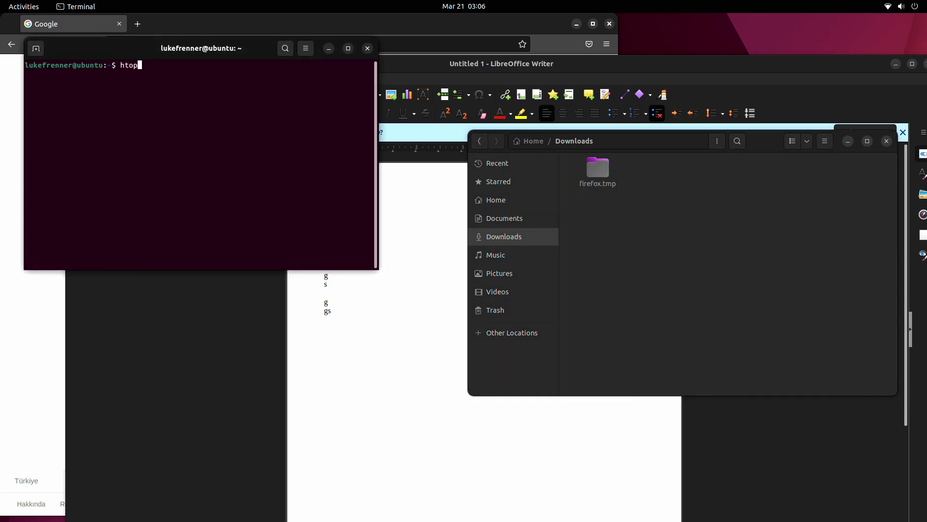
{"action": "left_click_drag", "start_coordinate": [175, 46], "coordinate": [691, 228]}
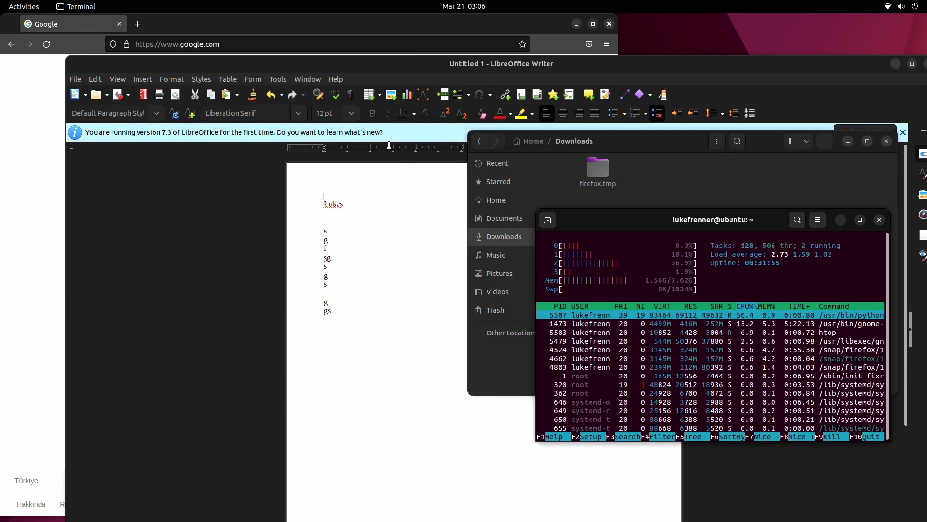
Step: Load youtube.com in the Firefox window
{"action": "left_click", "coordinate": [202, 31]}
{"action": "left_click", "coordinate": [212, 44]}
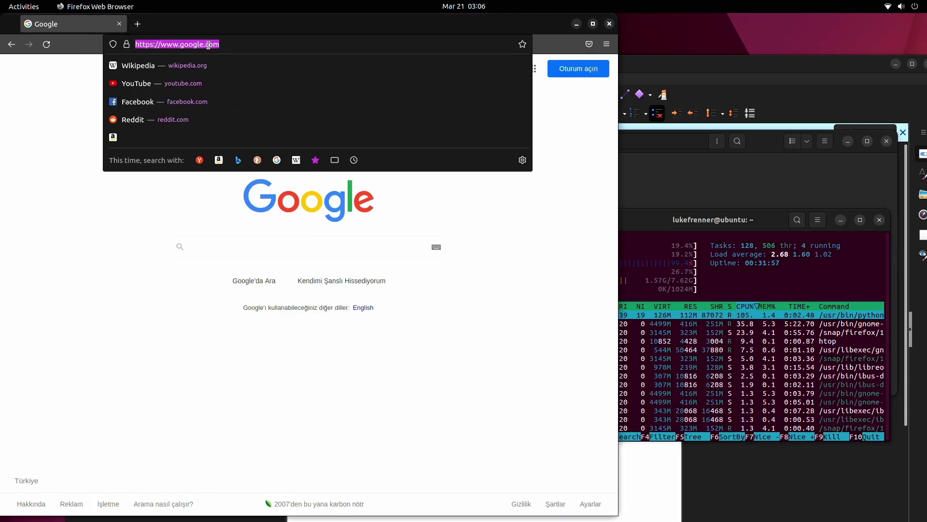
{"action": "type", "text": "youtube.com"}
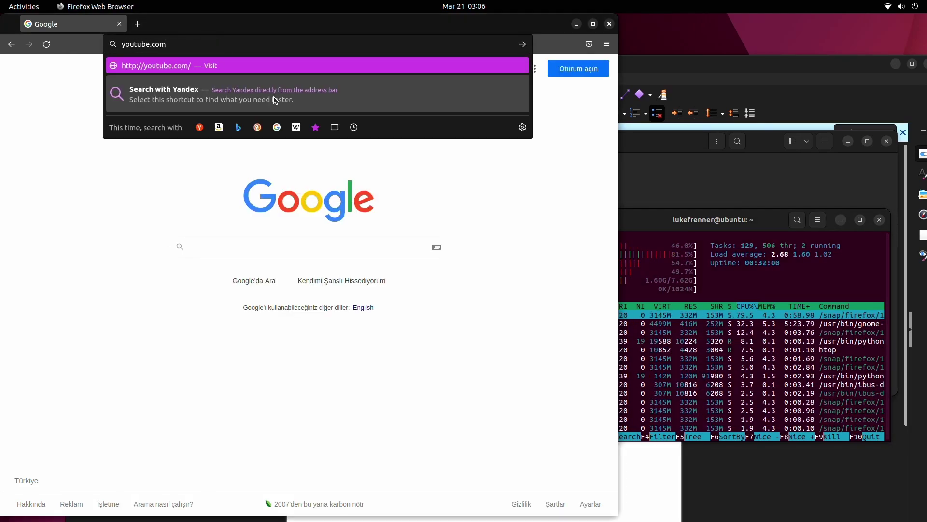
{"action": "key", "text": "Return"}
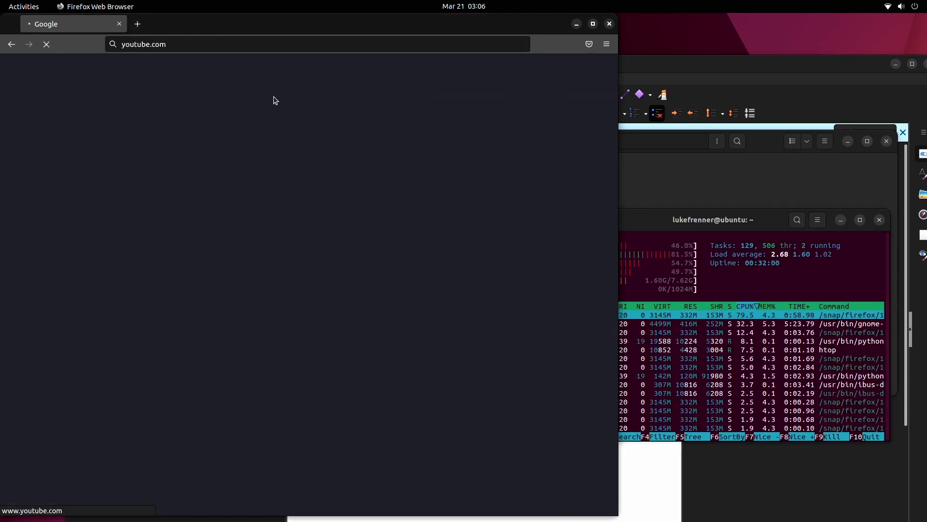
Step: Cycle through the htop, Downloads, Writer and browser windows, ending on Writer
{"action": "left_click", "coordinate": [642, 303]}
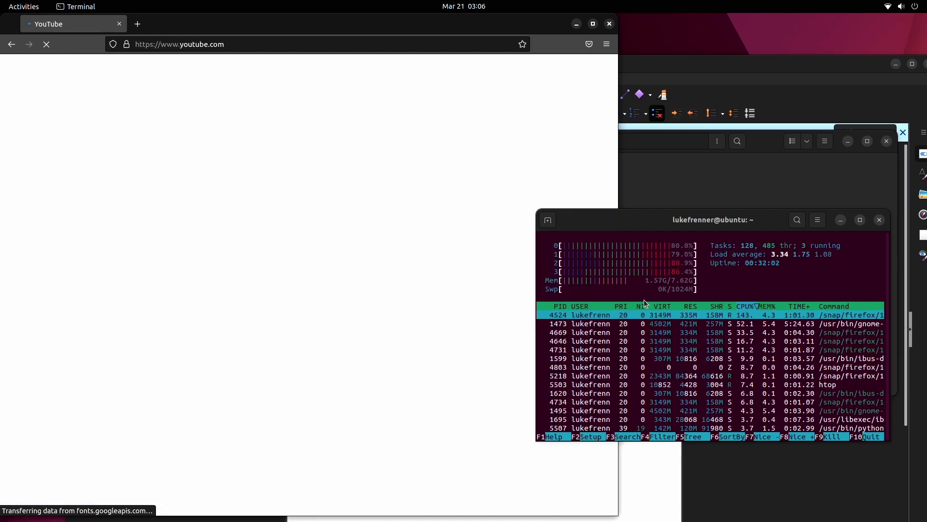
{"action": "left_click", "coordinate": [724, 181]}
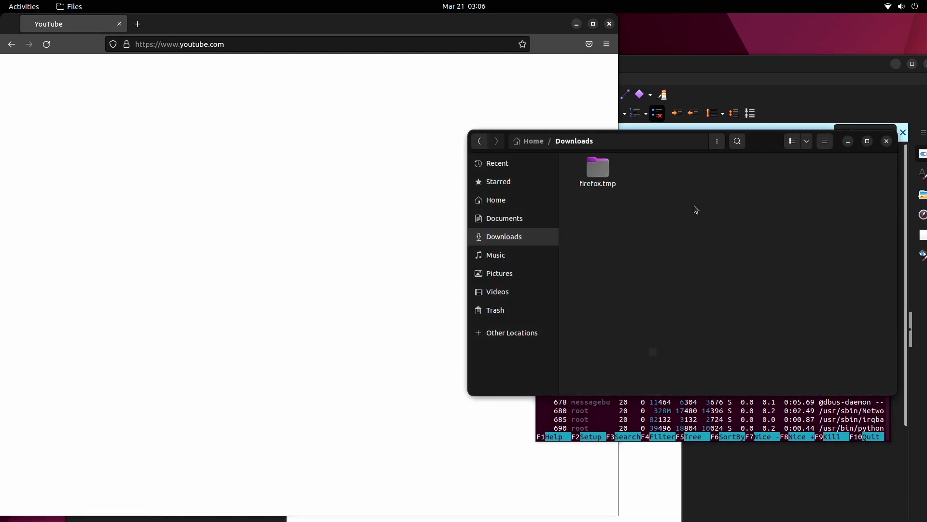
{"action": "left_click", "coordinate": [762, 479]}
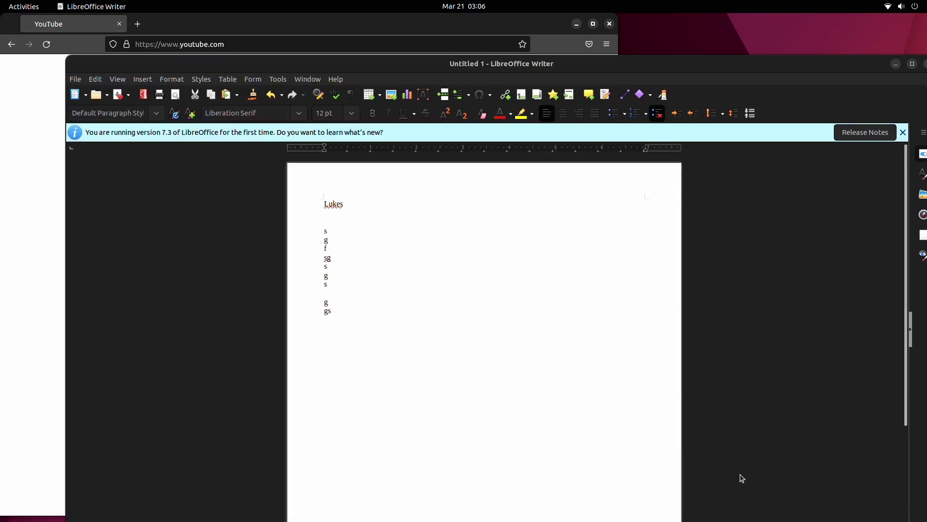
{"action": "left_click", "coordinate": [232, 26]}
{"action": "left_click", "coordinate": [677, 203]}
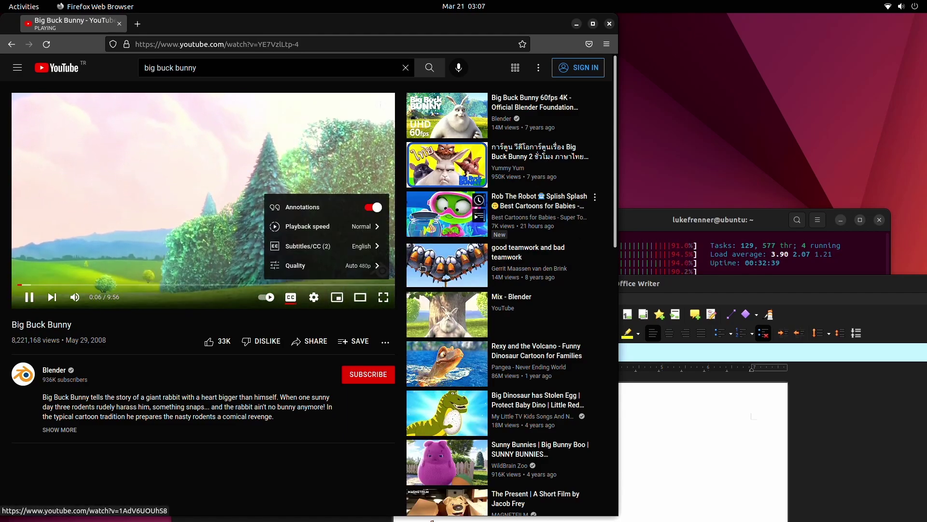
Step: Switch the video to 720p, move the terminal higher up, and show Stats for nerds
{"action": "left_click", "coordinate": [367, 265]}
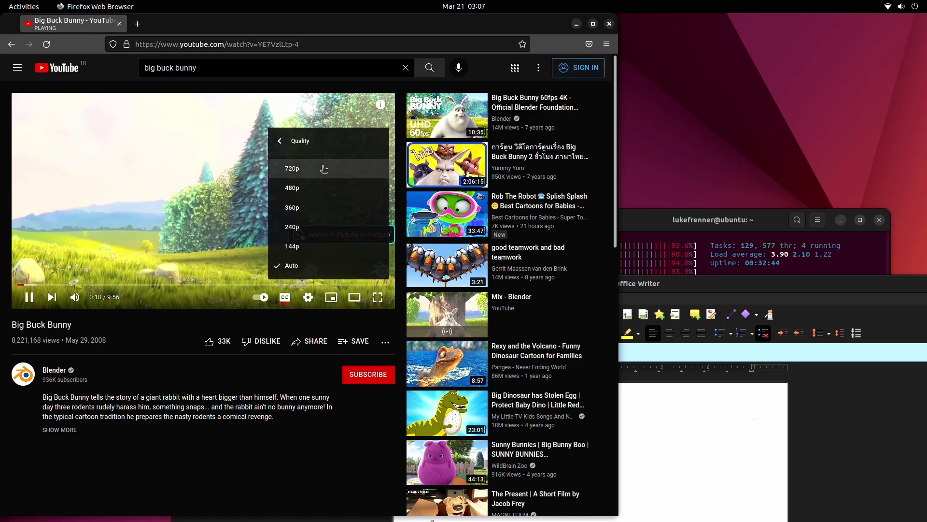
{"action": "left_click", "coordinate": [323, 168]}
{"action": "left_click_drag", "start_coordinate": [670, 220], "coordinate": [749, 83]}
{"action": "left_click", "coordinate": [217, 279]}
{"action": "right_click", "coordinate": [167, 224]}
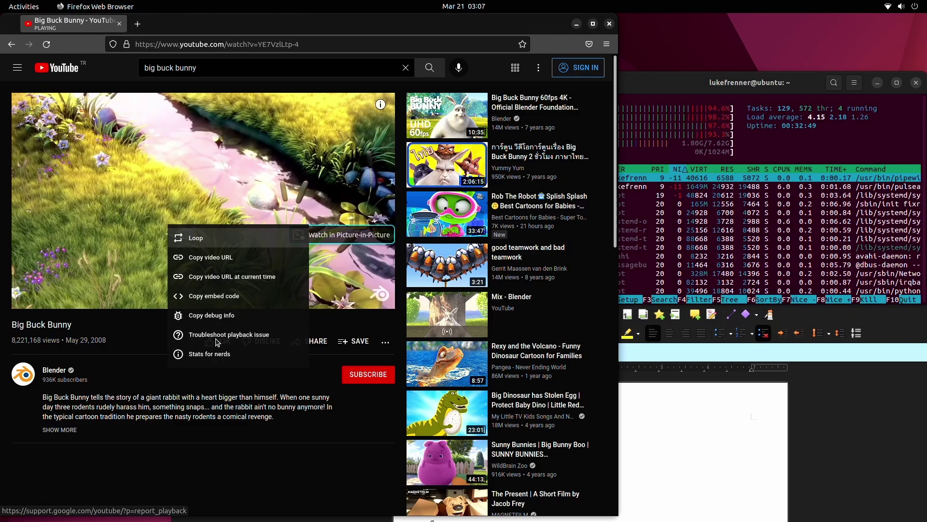
{"action": "left_click", "coordinate": [218, 357]}
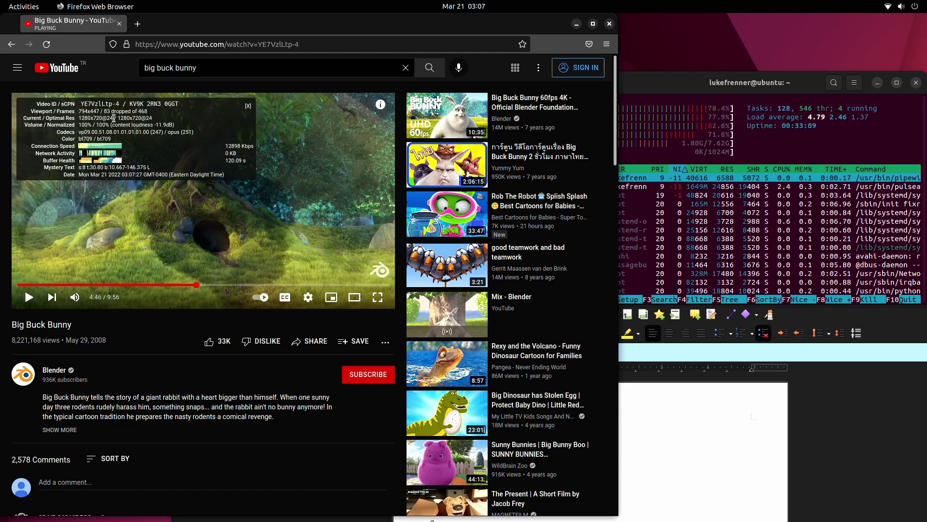
Step: Move the Writer window up, resume the video, and type 'fggaf' and 'g' lines in Writer
{"action": "left_click", "coordinate": [649, 407]}
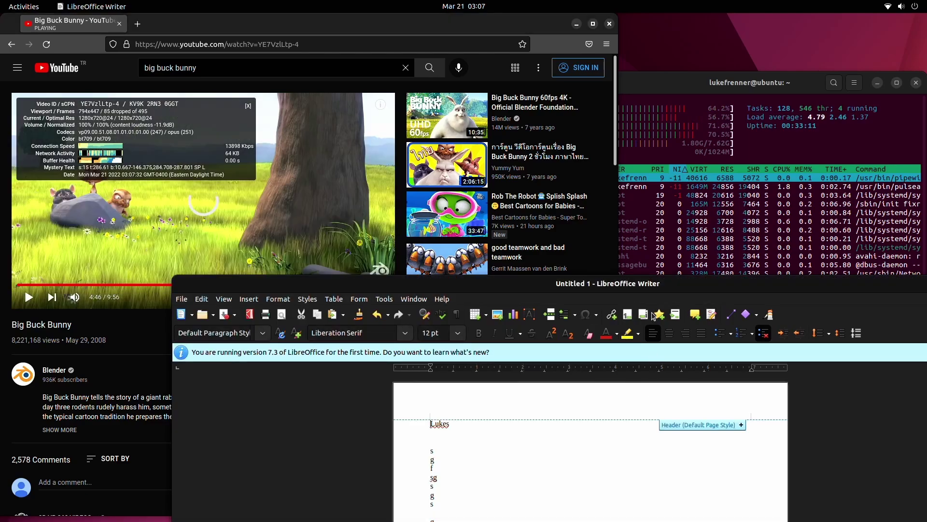
{"action": "left_click_drag", "start_coordinate": [659, 287], "coordinate": [708, 108]}
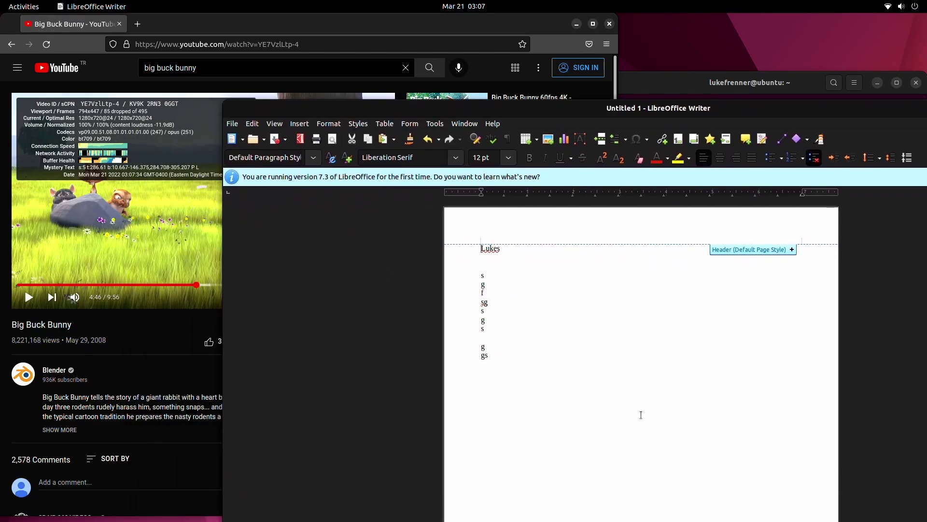
{"action": "left_click", "coordinate": [29, 298]}
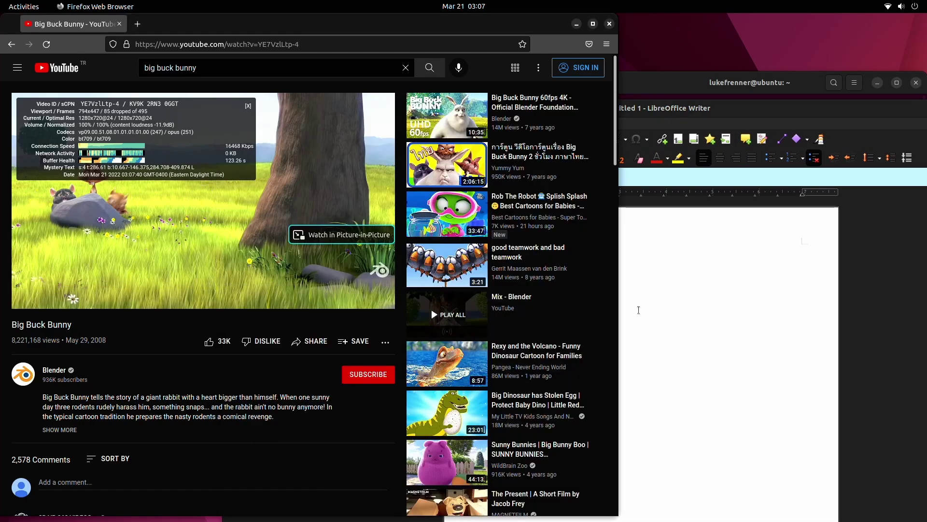
{"action": "left_click", "coordinate": [639, 314]}
{"action": "type", "text": "fggaf"}
{"action": "key", "text": "Return"}
{"action": "key", "text": "Return"}
{"action": "type", "text": "g"}
{"action": "key", "text": "Return"}
{"action": "key", "text": "Return"}
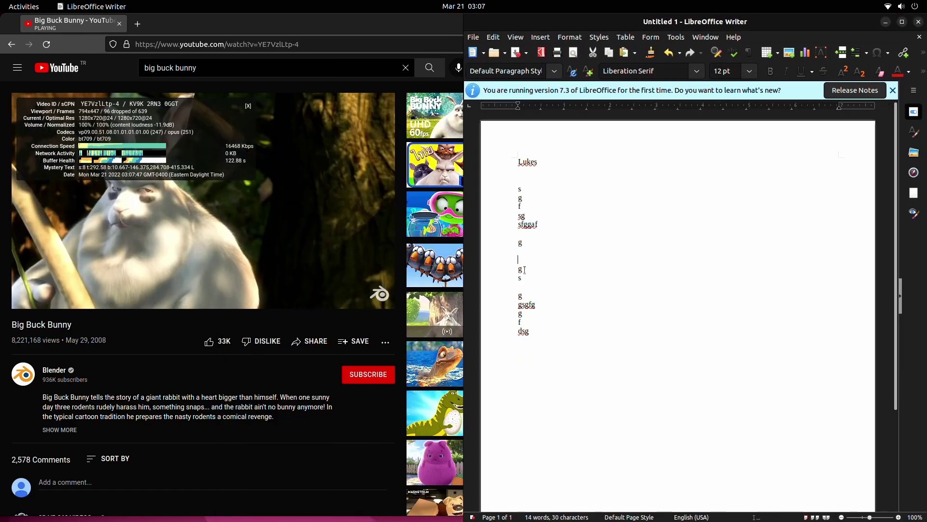
Step: Tile the browser to the left half, replace Writer's text with 'Kk', and pause the video
{"action": "left_click", "coordinate": [384, 428]}
{"action": "key", "text": "super+Left"}
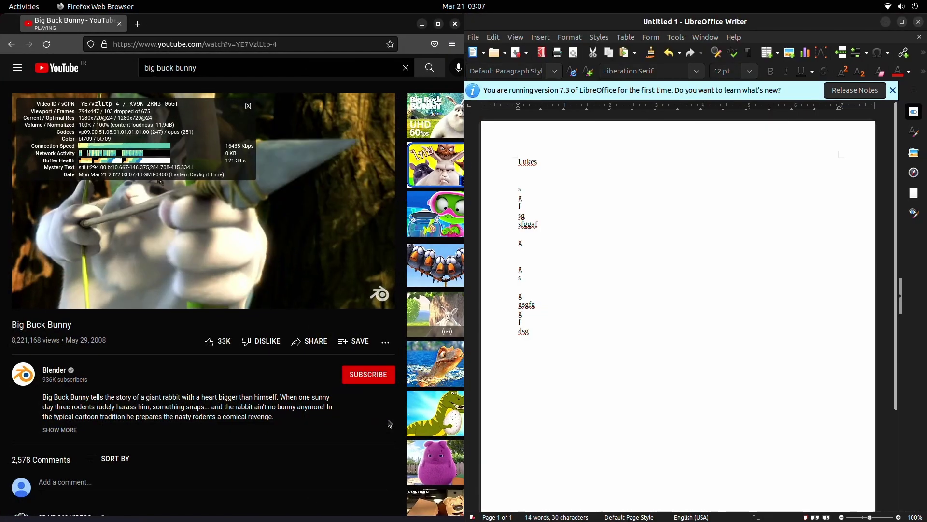
{"action": "left_click", "coordinate": [582, 314]}
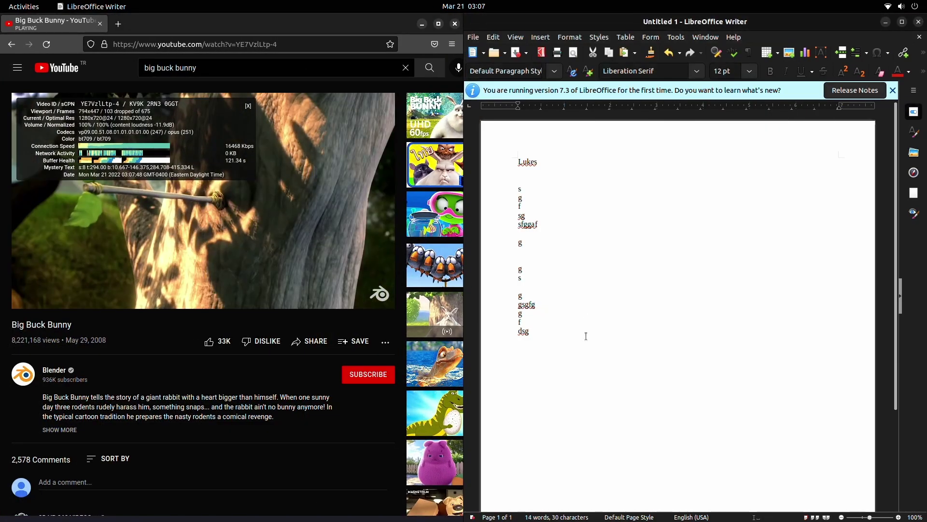
{"action": "key", "text": "ctrl+a"}
{"action": "key", "text": "BackSpace"}
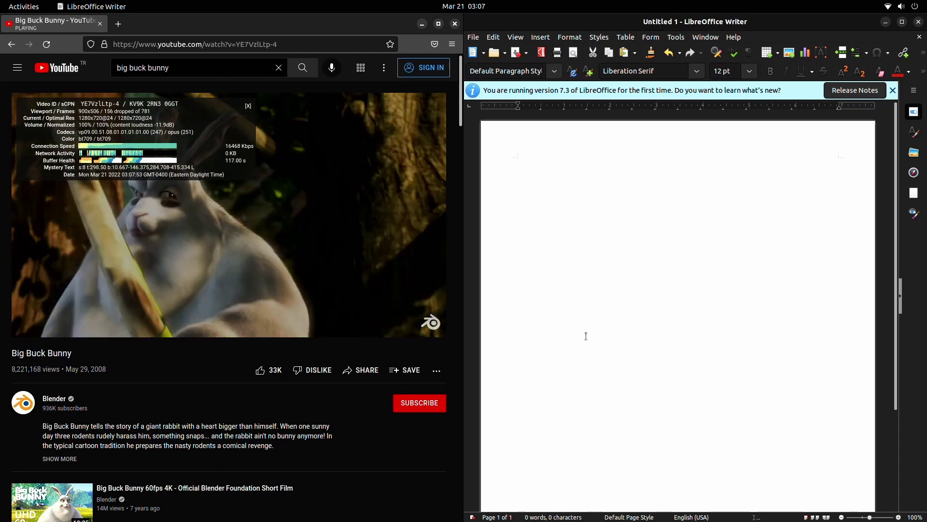
{"action": "type", "text": "Kkfkfkfkfk"}
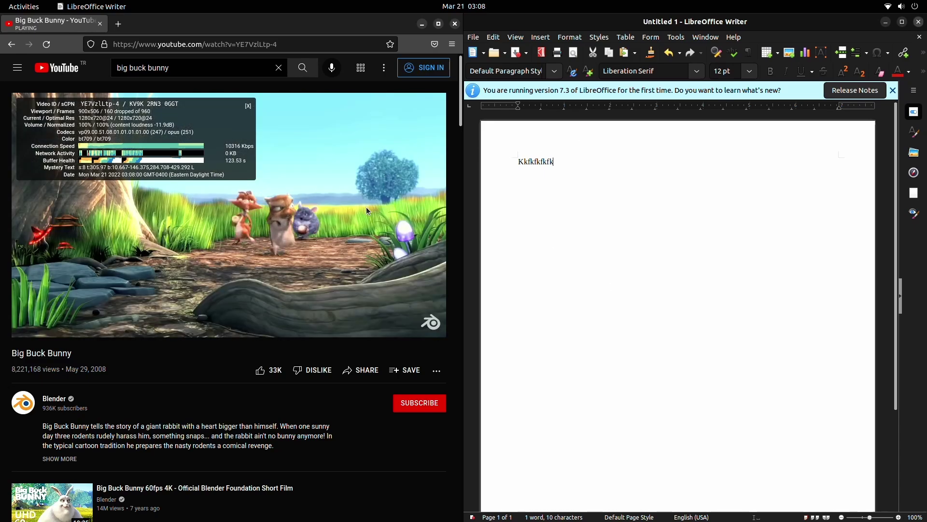
{"action": "left_click", "coordinate": [363, 210]}
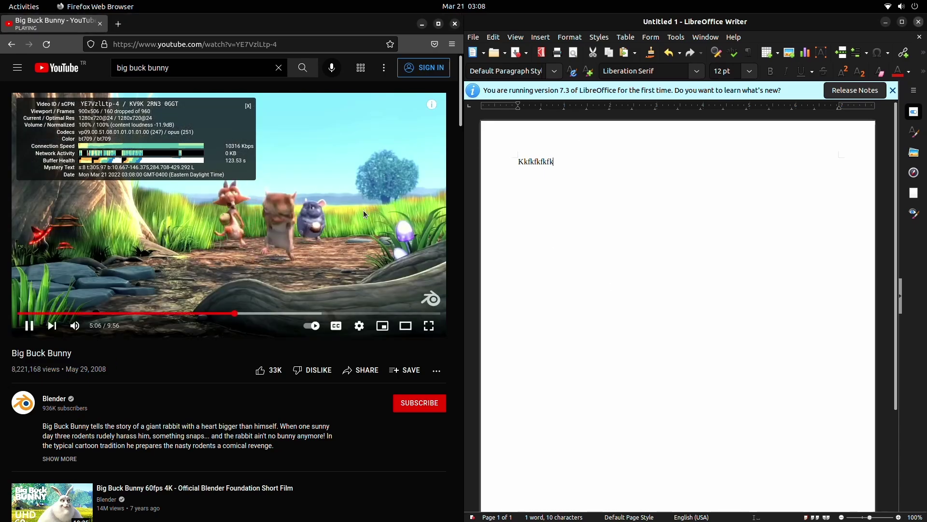
Step: Close Writer without saving, resume Big Buck Bunny, and skip about a minute ahead
{"action": "left_click", "coordinate": [918, 22]}
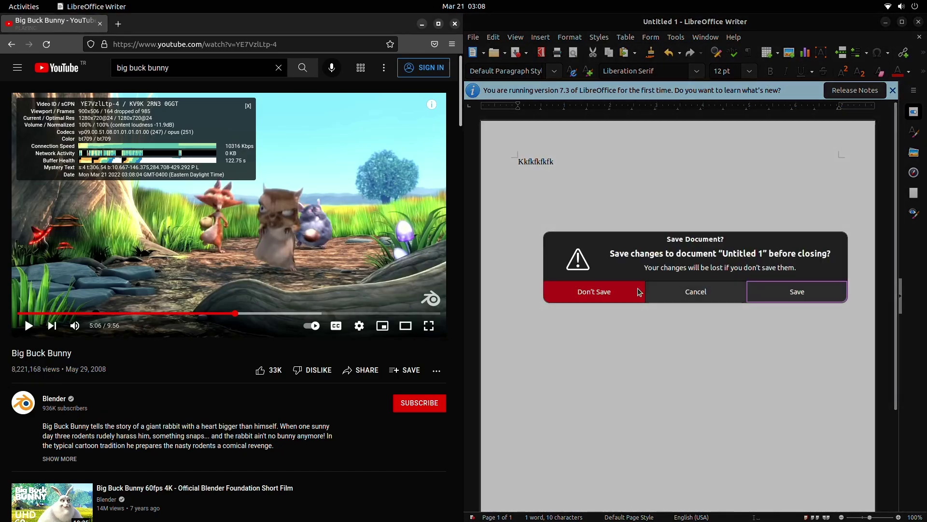
{"action": "left_click", "coordinate": [609, 299]}
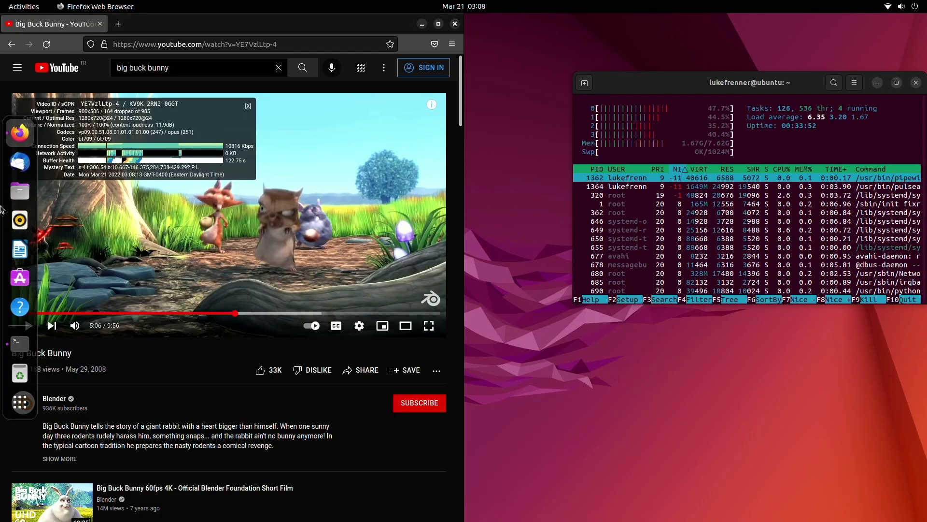
{"action": "left_click", "coordinate": [322, 183]}
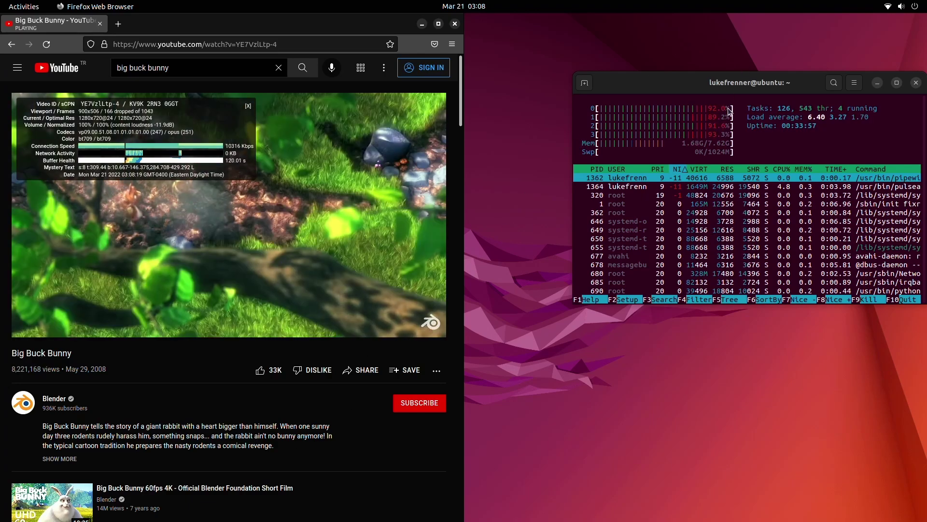
{"action": "mouse_move", "coordinate": [320, 310]}
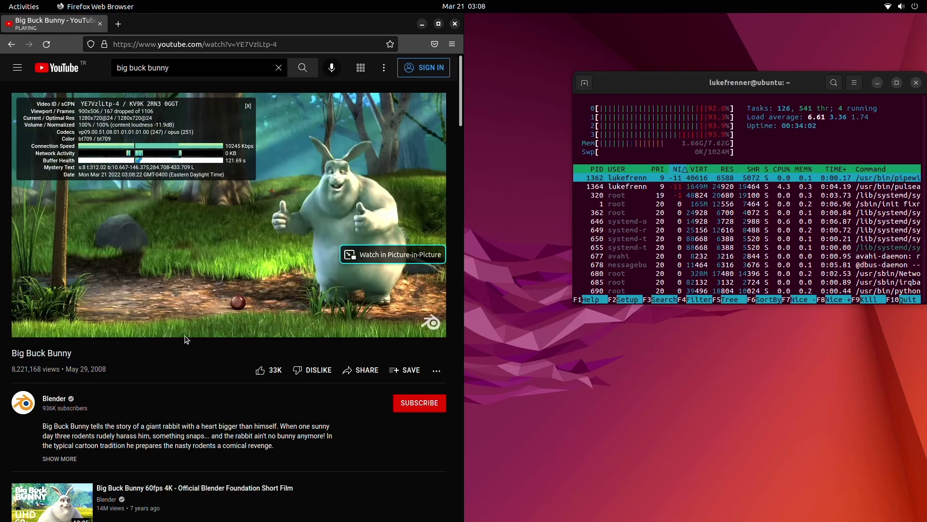
{"action": "key", "text": "l"}
{"action": "key", "text": "l"}
{"action": "key", "text": "l"}
{"action": "key", "text": "l"}
{"action": "key", "text": "l"}
{"action": "key", "text": "l"}
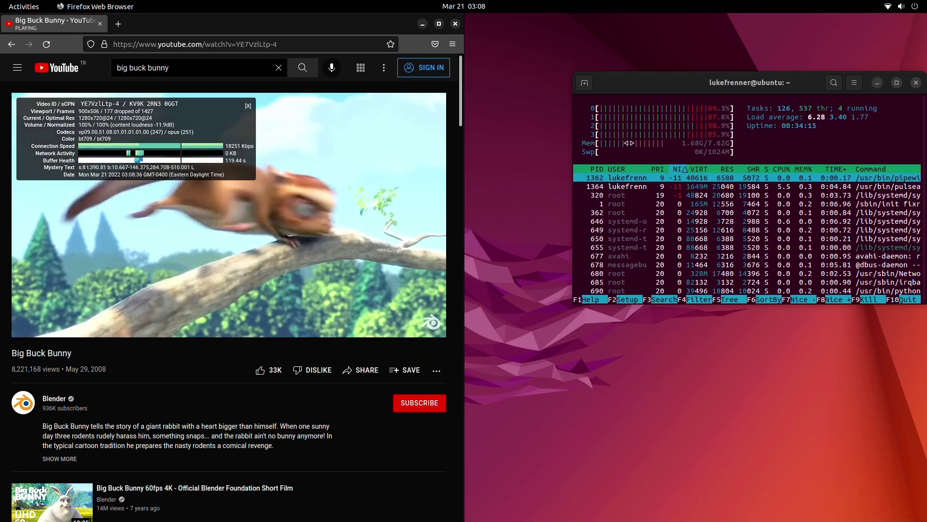
Step: Enlarge the browser window and open then dismiss the video's playback settings
{"action": "key", "text": "super+Down"}
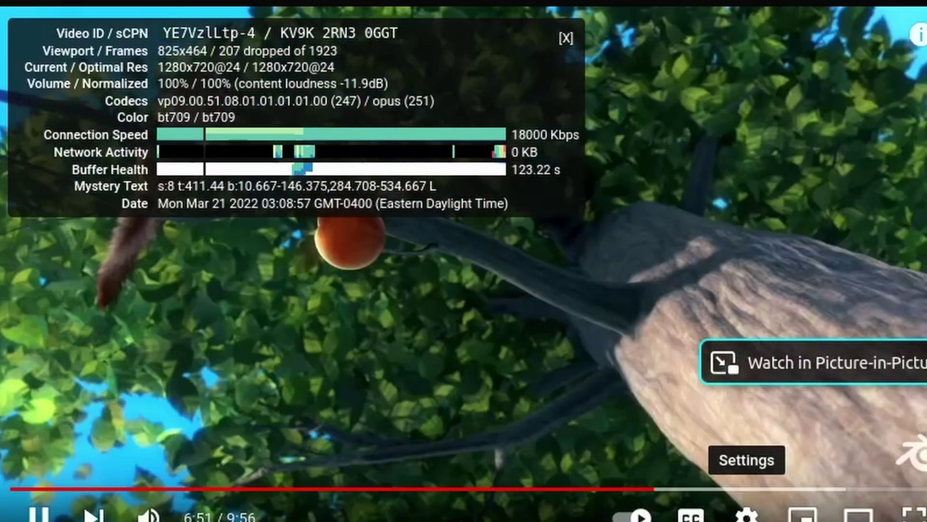
{"action": "left_click", "coordinate": [746, 513]}
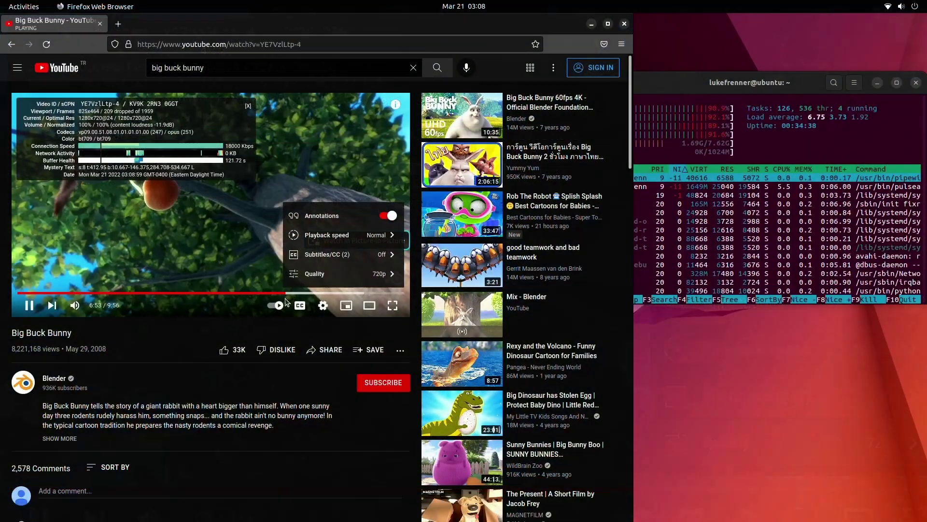
{"action": "left_click", "coordinate": [108, 302]}
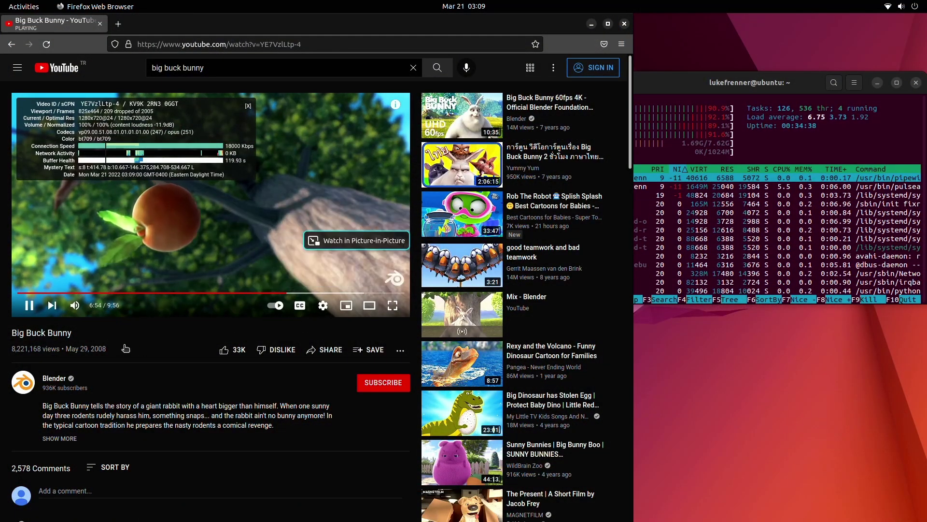
Step: Load amazon.com, then search the web for 'pi4' in a new tab
{"action": "left_click", "coordinate": [224, 44]}
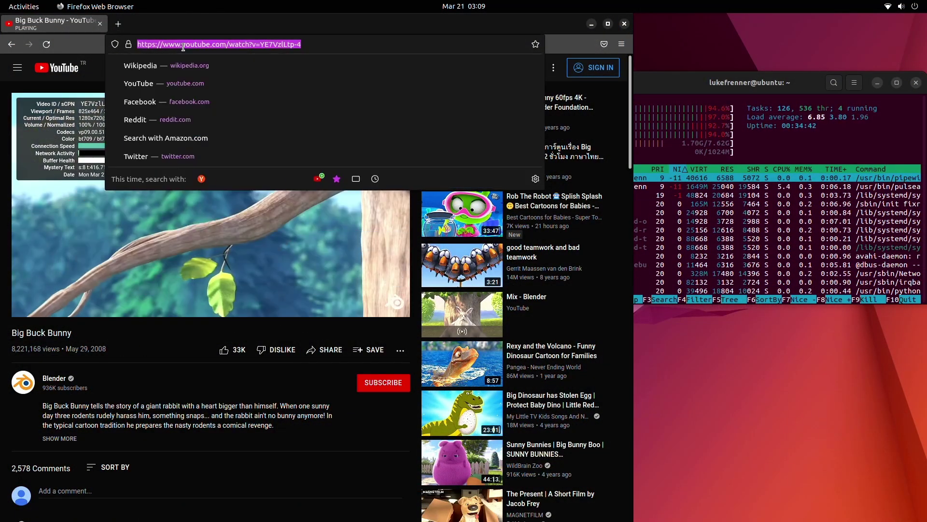
{"action": "type", "text": "amazon.com"}
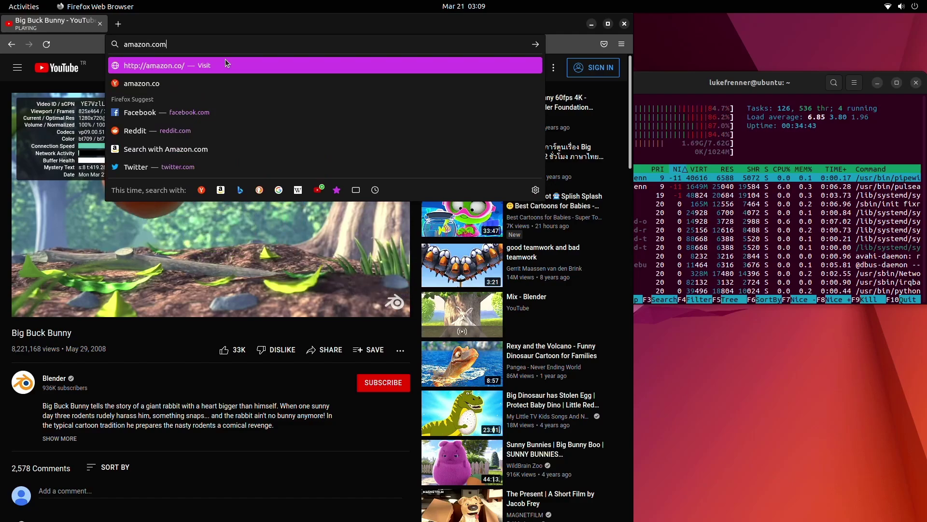
{"action": "key", "text": "Return"}
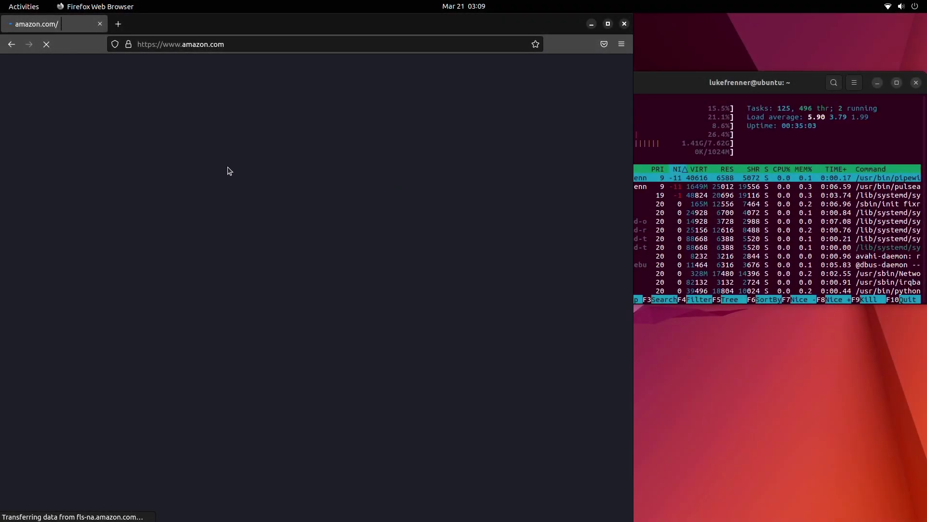
{"action": "left_click", "coordinate": [116, 23]}
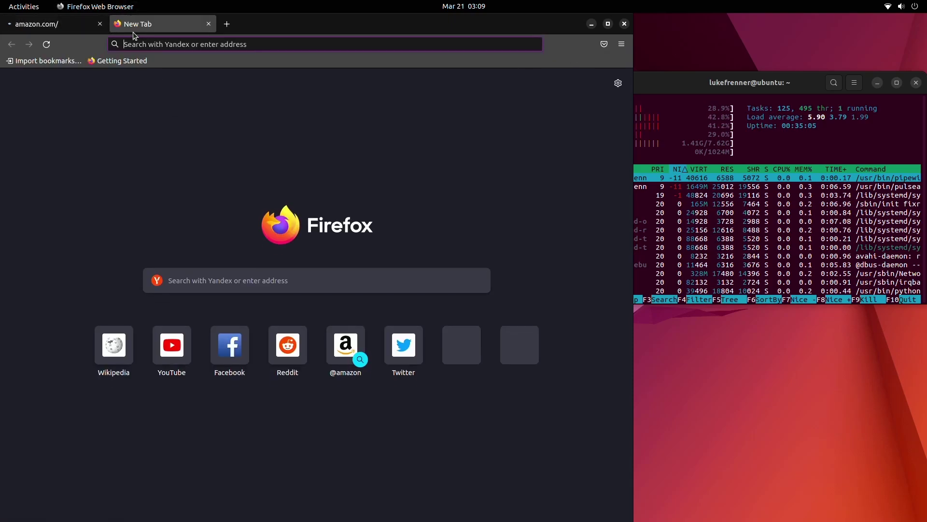
{"action": "type", "text": "pi4"}
{"action": "key", "text": "Return"}
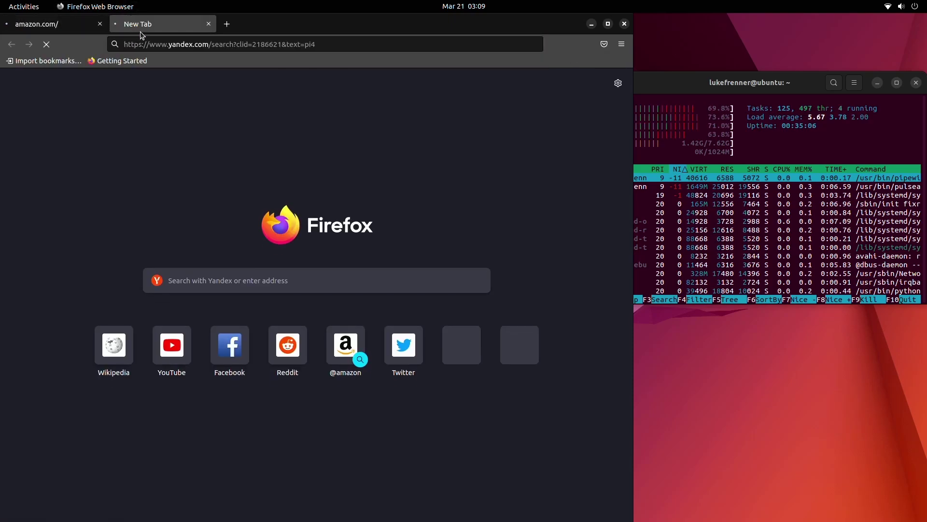
Step: Switch between the Amazon and Yandex tabs, open another tab, and scroll the Amazon page
{"action": "left_click", "coordinate": [79, 24]}
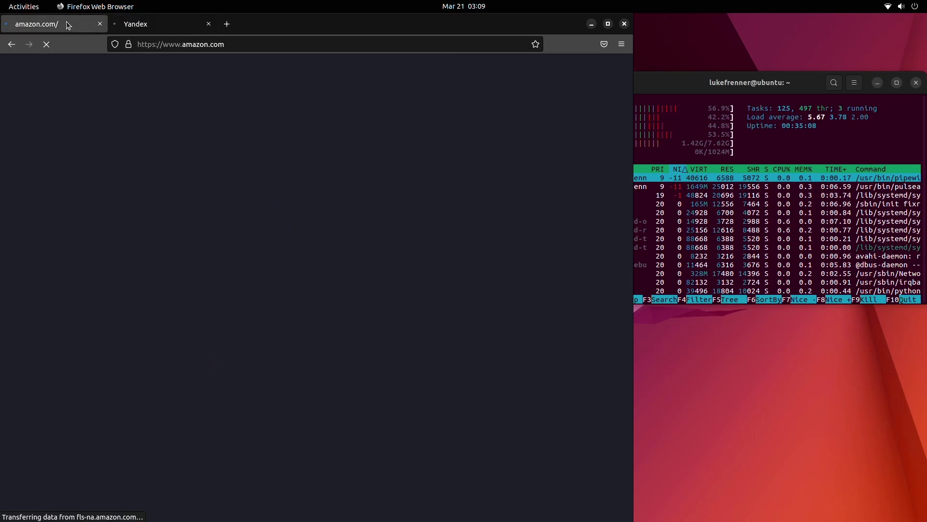
{"action": "left_click", "coordinate": [163, 27]}
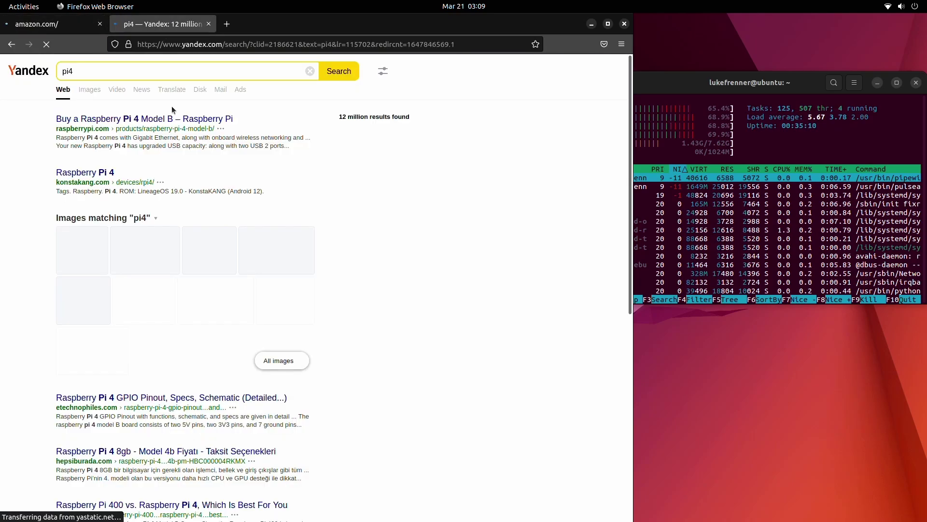
{"action": "key", "text": "ctrl+t"}
{"action": "key", "text": "ctrl+Tab"}
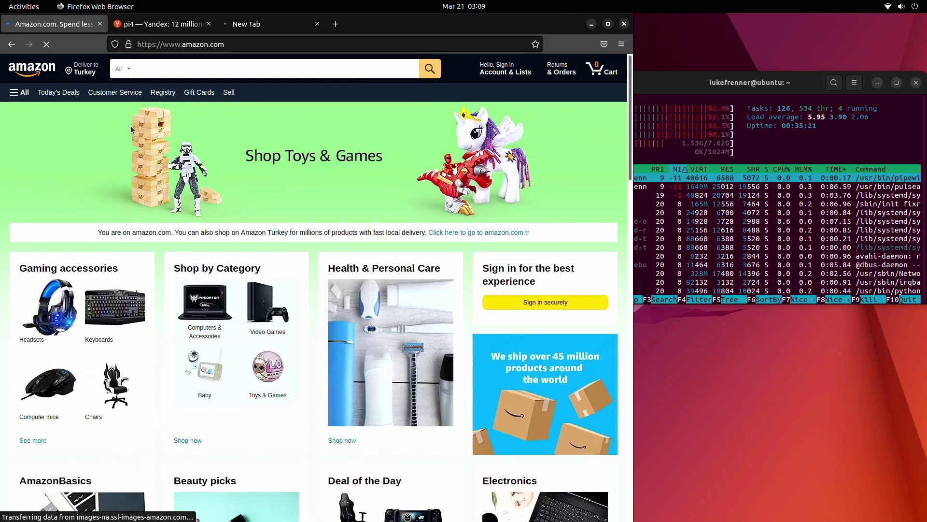
{"action": "scroll", "coordinate": [164, 309], "scroll_direction": "down", "scroll_amount": 4}
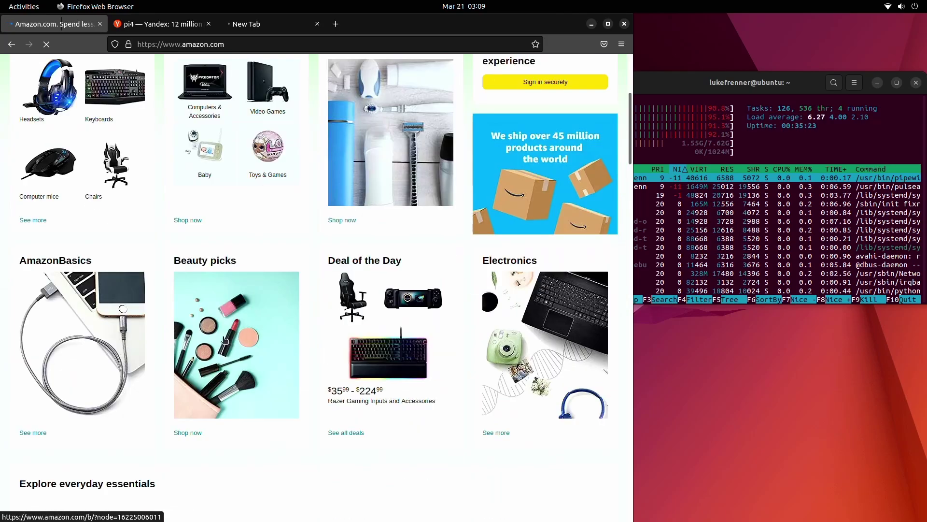
{"action": "scroll", "coordinate": [131, 284], "scroll_direction": "down", "scroll_amount": 7}
{"action": "scroll", "coordinate": [131, 284], "scroll_direction": "up", "scroll_amount": 10}
{"action": "scroll", "coordinate": [367, 260], "scroll_direction": "down", "scroll_amount": 12}
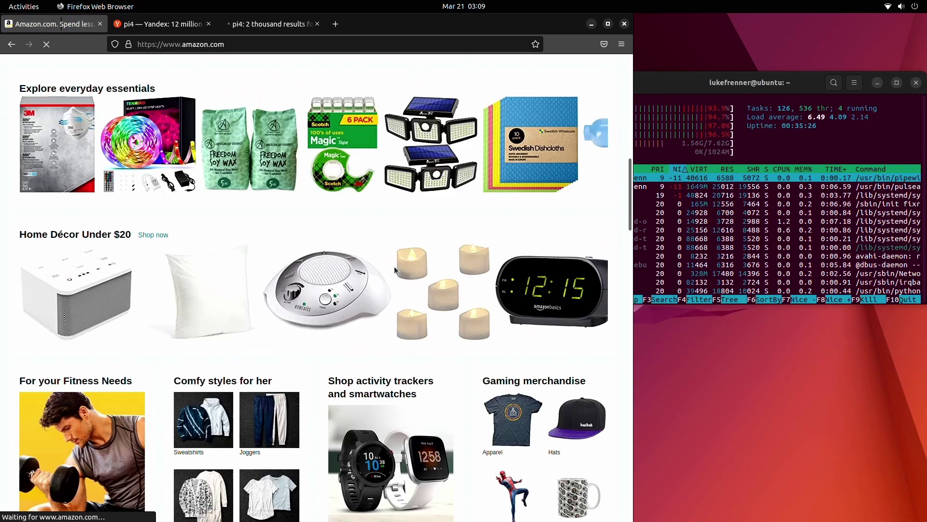
{"action": "scroll", "coordinate": [344, 265], "scroll_direction": "up", "scroll_amount": 10}
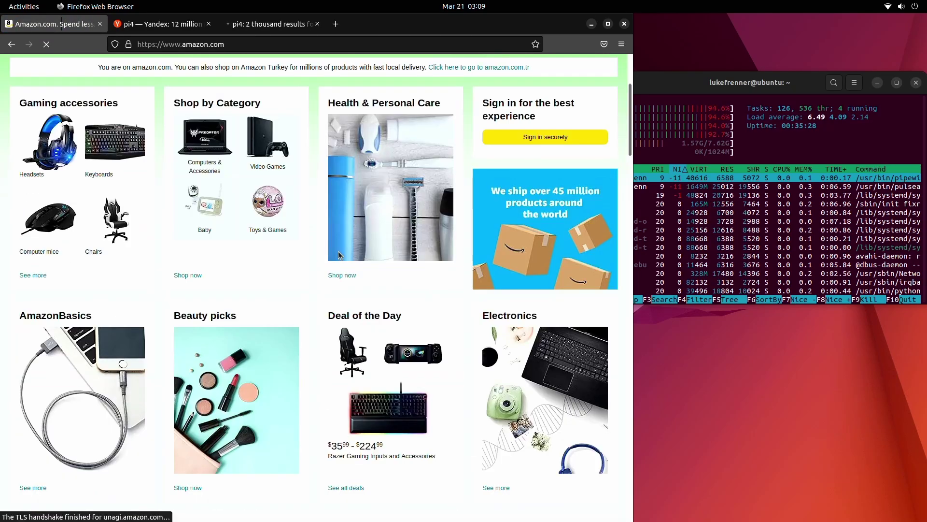
{"action": "scroll", "coordinate": [338, 252], "scroll_direction": "down", "scroll_amount": 3}
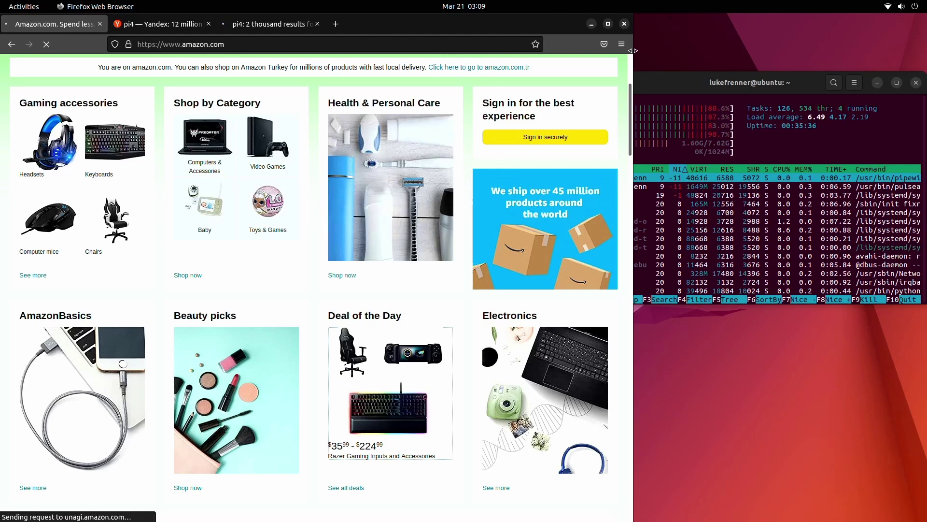
Step: Hide Firefox, close the htop terminal, and scroll the application grid to page 2
{"action": "key", "text": "super+h"}
{"action": "left_click_drag", "start_coordinate": [651, 87], "coordinate": [391, 140]}
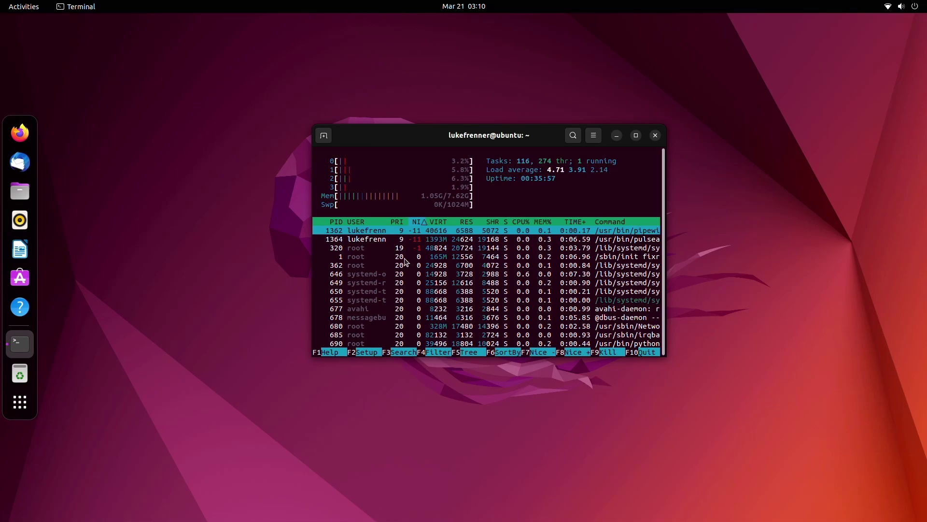
{"action": "key", "text": "alt+F4"}
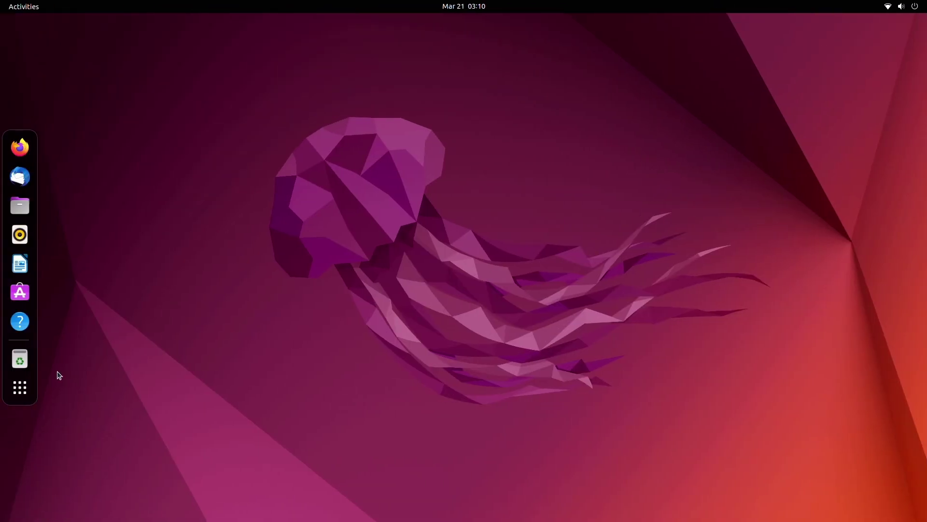
{"action": "left_click", "coordinate": [26, 390]}
{"action": "scroll", "coordinate": [385, 347], "scroll_direction": "down", "scroll_amount": 1}
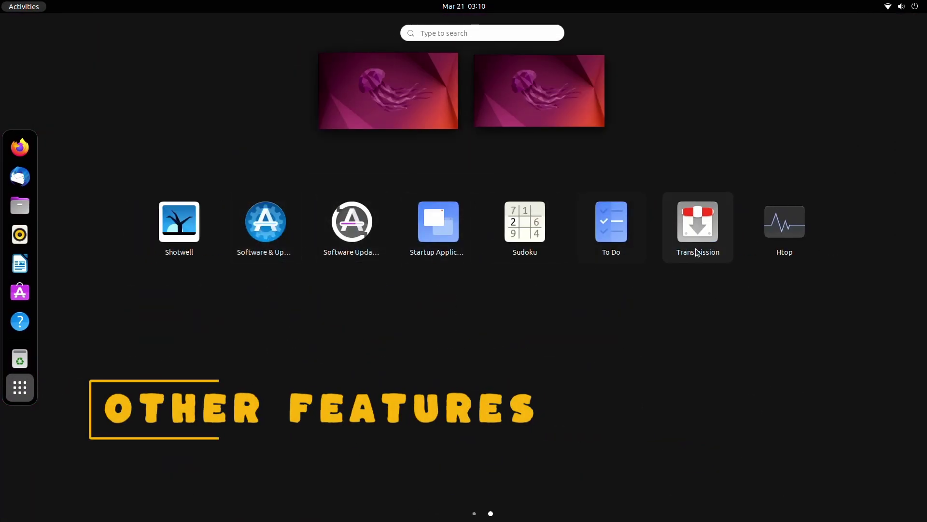
Step: Launch Ubuntu Software and move its window to the screen centre
{"action": "left_click", "coordinate": [20, 291]}
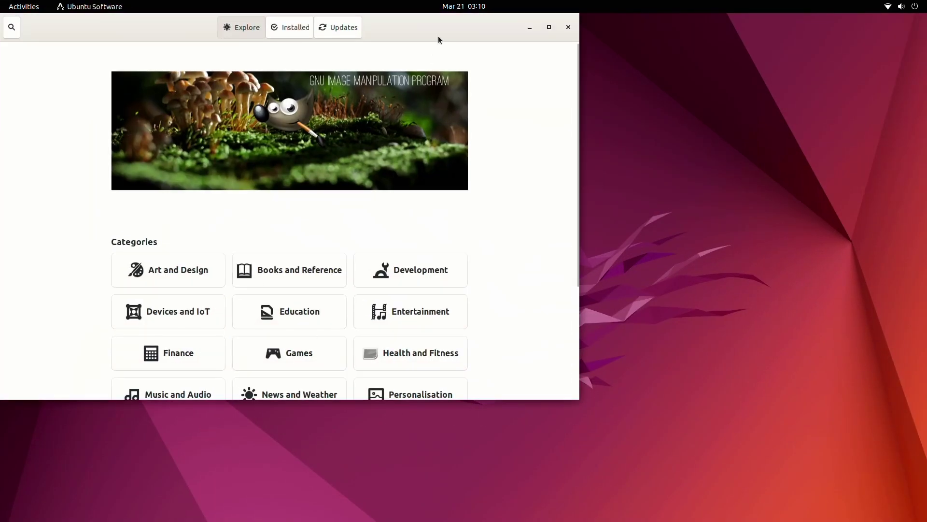
{"action": "left_click_drag", "start_coordinate": [439, 36], "coordinate": [600, 65]}
{"action": "scroll", "coordinate": [559, 296], "scroll_direction": "down", "scroll_amount": 5}
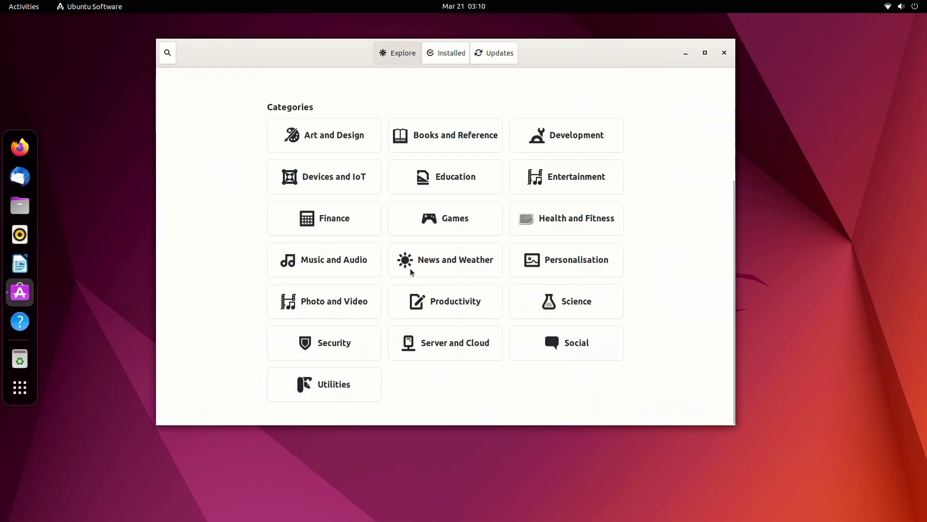
{"action": "scroll", "coordinate": [411, 271], "scroll_direction": "up", "scroll_amount": 5}
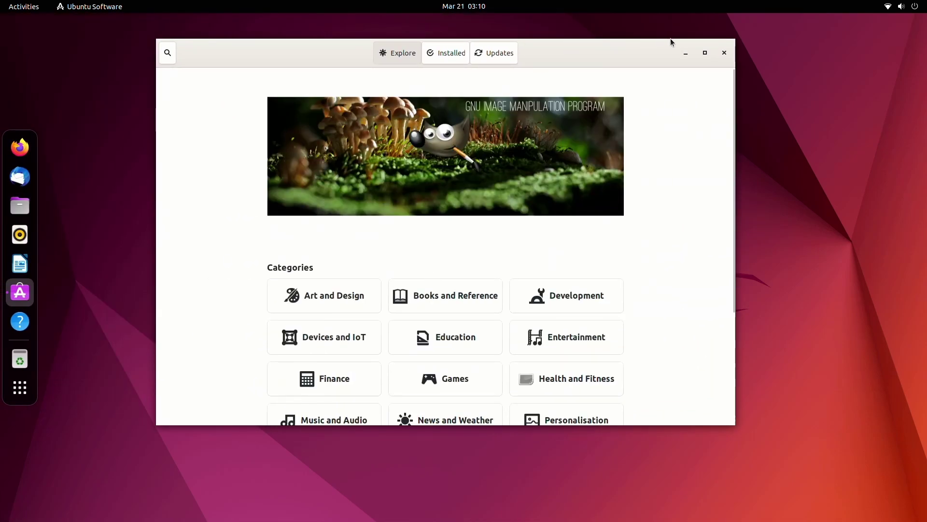
Step: Search the store for 'raspberry' to reach the Raspberry Pi Imager page
{"action": "left_click", "coordinate": [173, 55]}
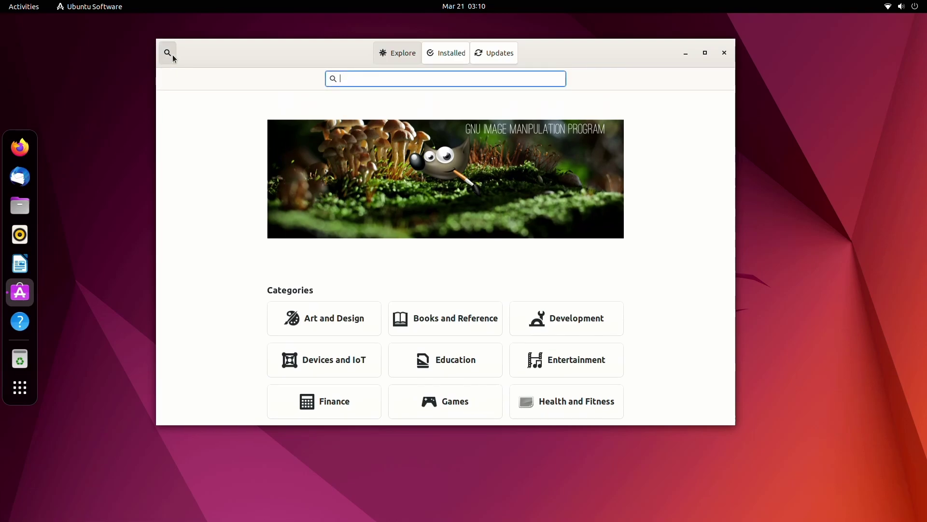
{"action": "type", "text": "raspberry pi"}
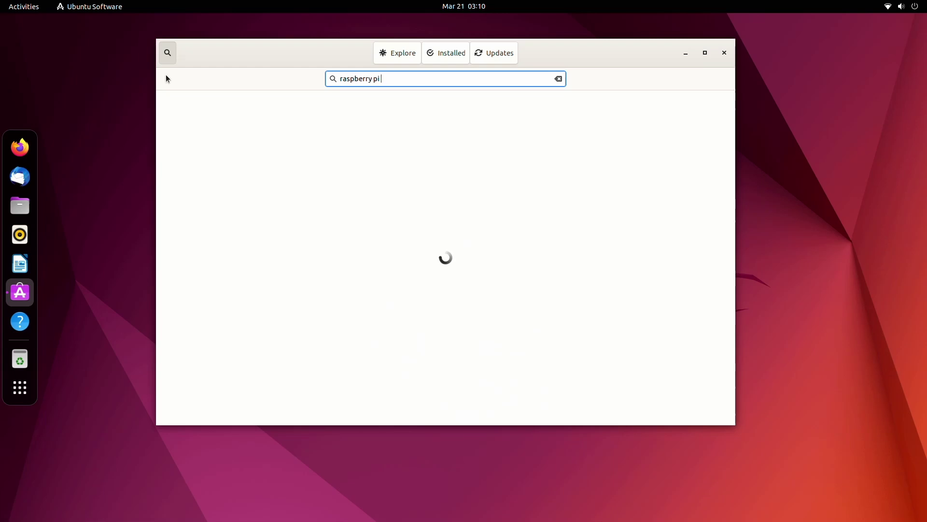
{"action": "key", "text": "Return"}
Step: Check Raspberry Pi Imager's release channels, then go back to the Explore page
{"action": "left_click", "coordinate": [616, 51]}
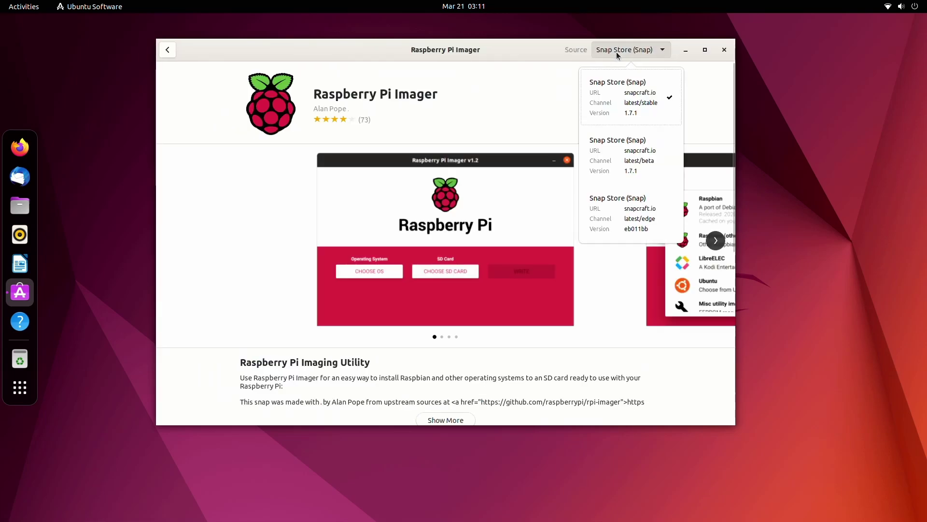
{"action": "left_click", "coordinate": [551, 341]}
{"action": "scroll", "coordinate": [543, 340], "scroll_direction": "down", "scroll_amount": 5}
{"action": "scroll", "coordinate": [542, 340], "scroll_direction": "up", "scroll_amount": 1}
{"action": "scroll", "coordinate": [355, 83], "scroll_direction": "up", "scroll_amount": 4}
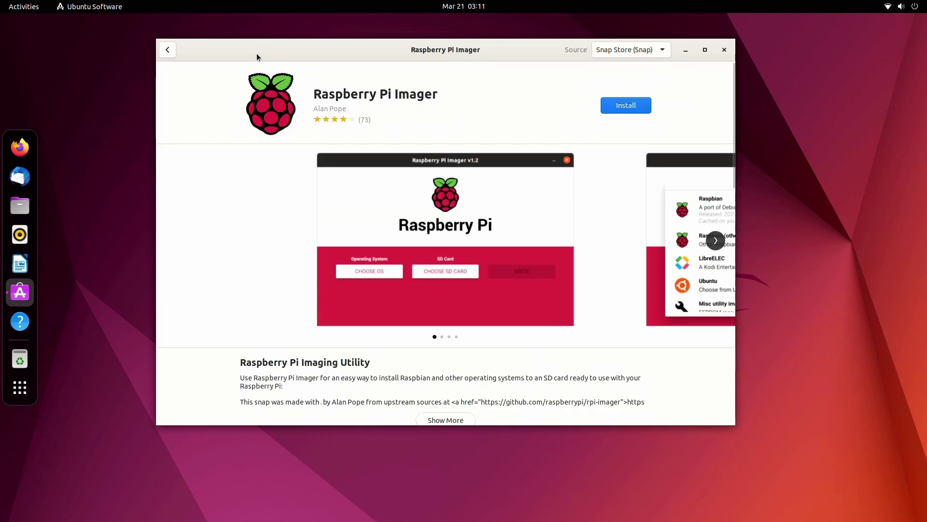
{"action": "left_click", "coordinate": [169, 50]}
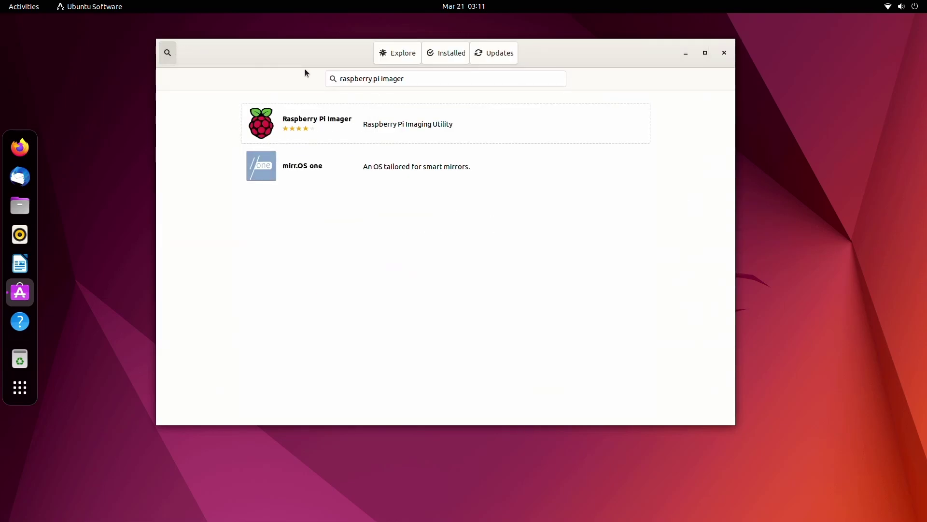
{"action": "left_click", "coordinate": [168, 52]}
Step: Browse the Games and Music and Audio categories, returning to Explore each time
{"action": "scroll", "coordinate": [377, 229], "scroll_direction": "down", "scroll_amount": 4}
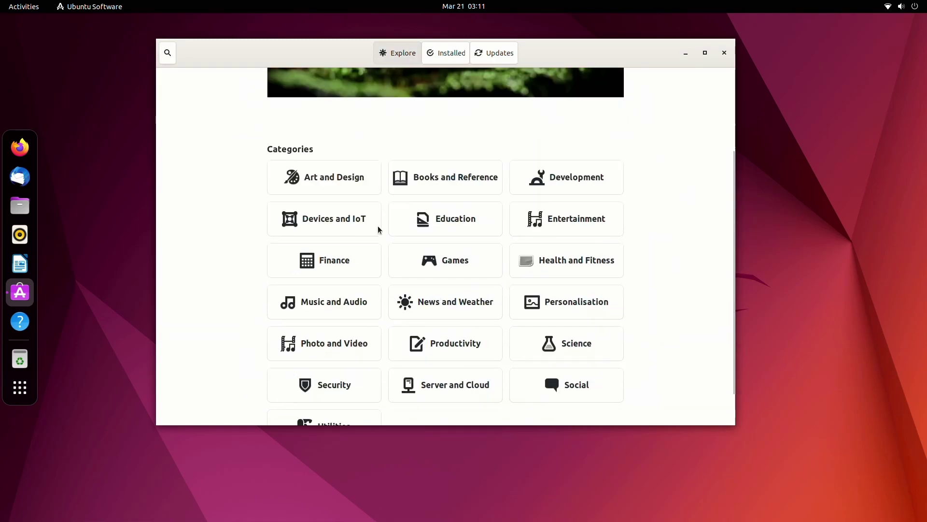
{"action": "left_click", "coordinate": [436, 252]}
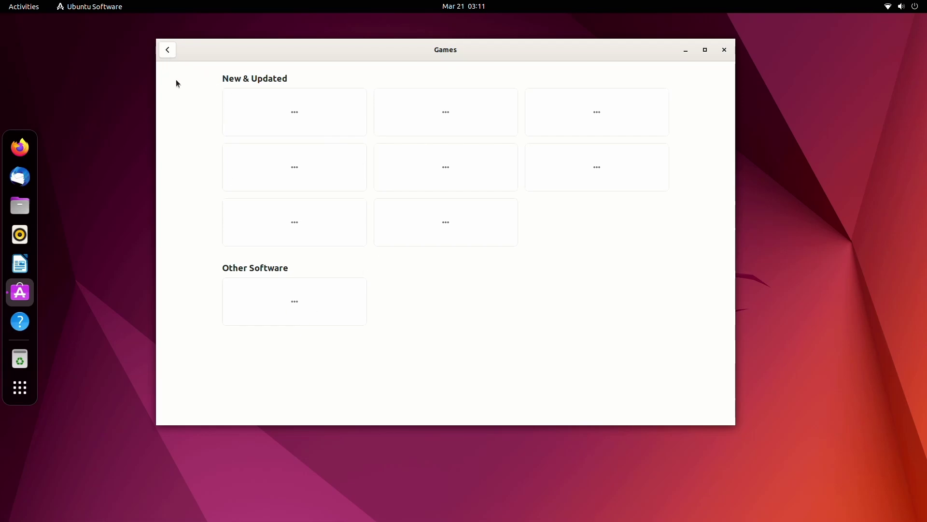
{"action": "left_click", "coordinate": [170, 58]}
{"action": "left_click", "coordinate": [356, 287]}
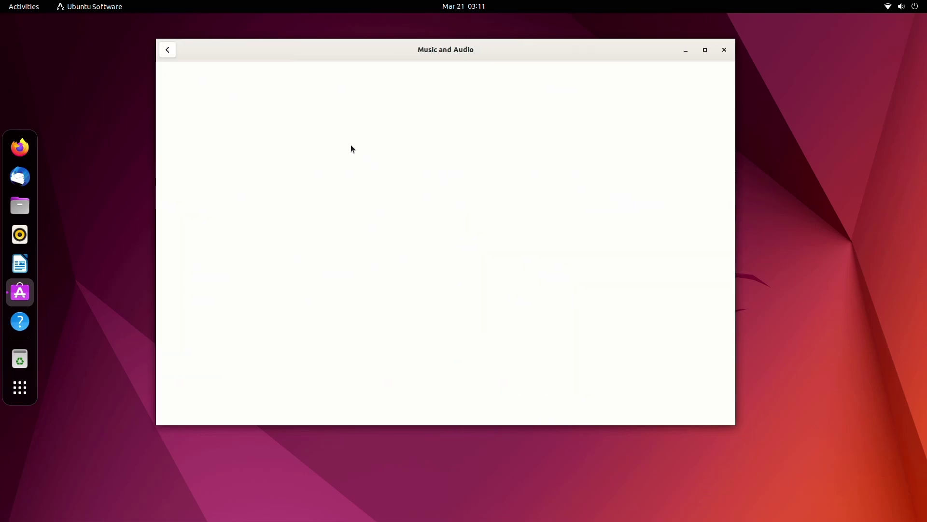
{"action": "left_click_drag", "start_coordinate": [409, 57], "coordinate": [422, 73]}
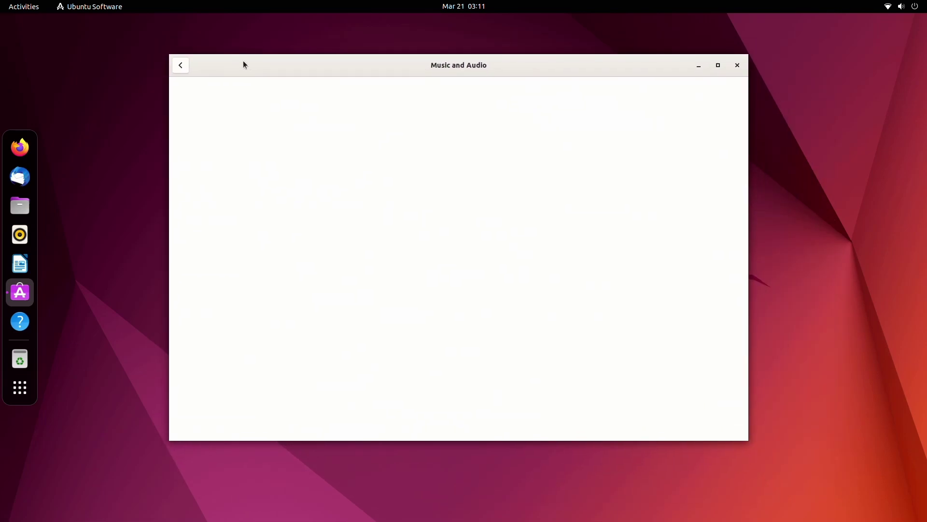
{"action": "left_click", "coordinate": [187, 68]}
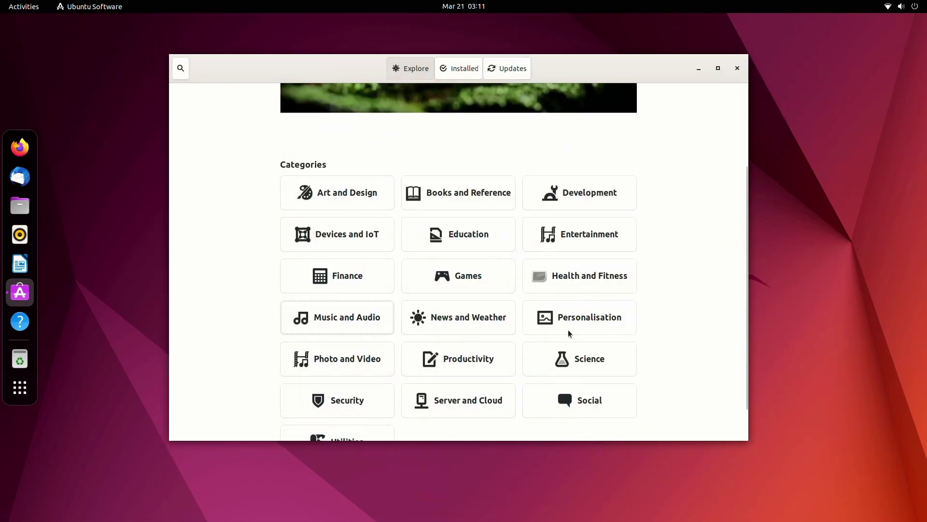
Step: View the Server and Cloud category, then close Ubuntu Software
{"action": "scroll", "coordinate": [570, 333], "scroll_direction": "up", "scroll_amount": 3}
{"action": "scroll", "coordinate": [453, 319], "scroll_direction": "down", "scroll_amount": 3}
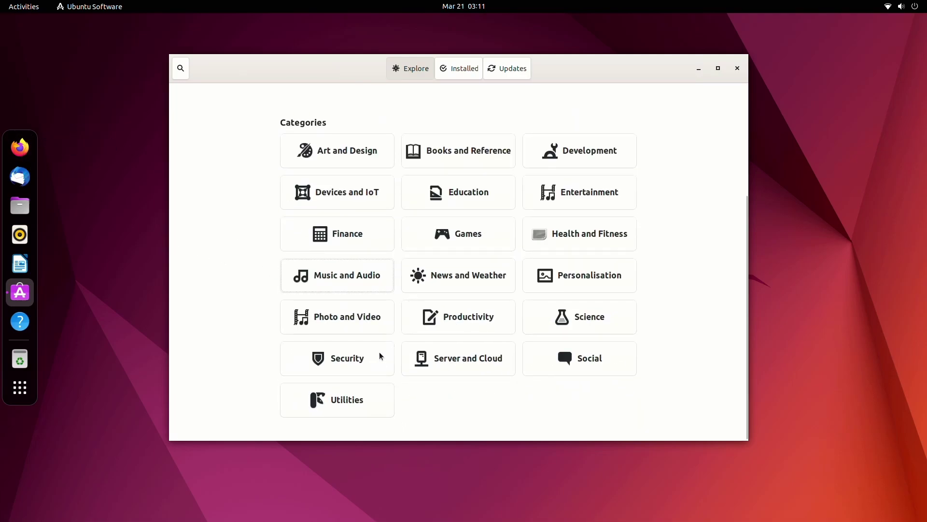
{"action": "left_click", "coordinate": [464, 356]}
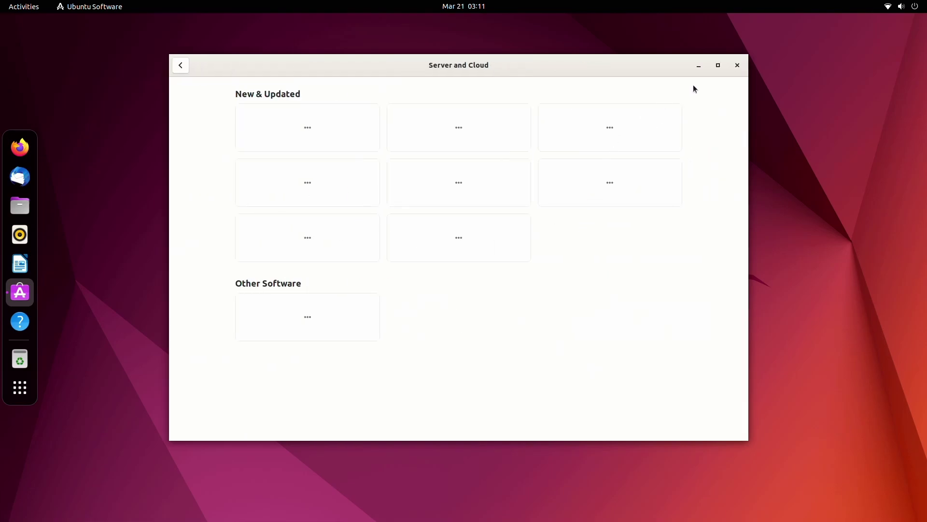
{"action": "left_click", "coordinate": [737, 66]}
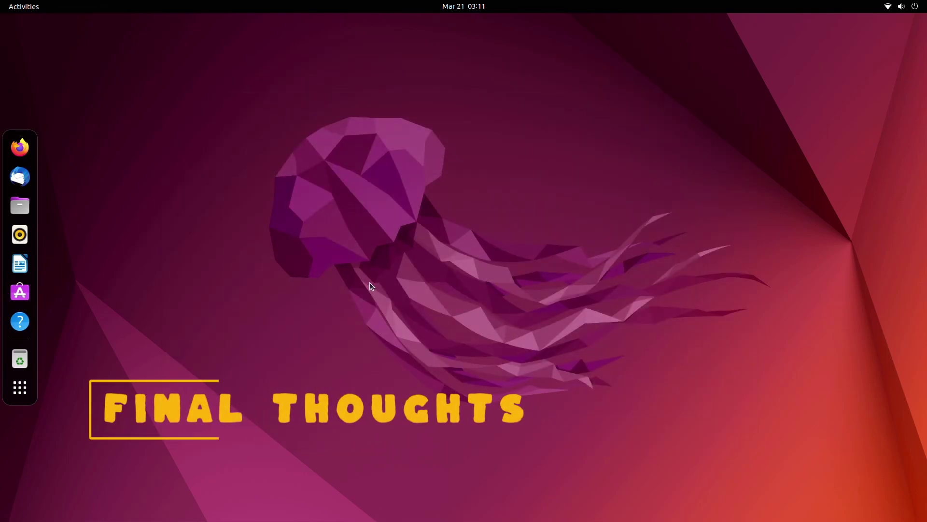
Step: Launch Settings from the app grid and pick the pink-purple jellyfish gradient under Background
{"action": "left_click", "coordinate": [19, 387]}
{"action": "scroll", "coordinate": [425, 314], "scroll_direction": "down", "scroll_amount": 1}
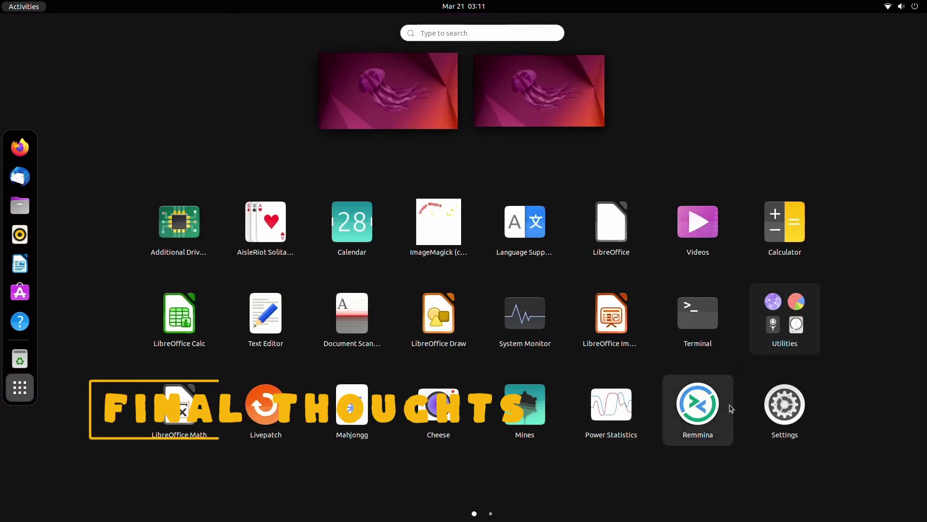
{"action": "left_click", "coordinate": [783, 400]}
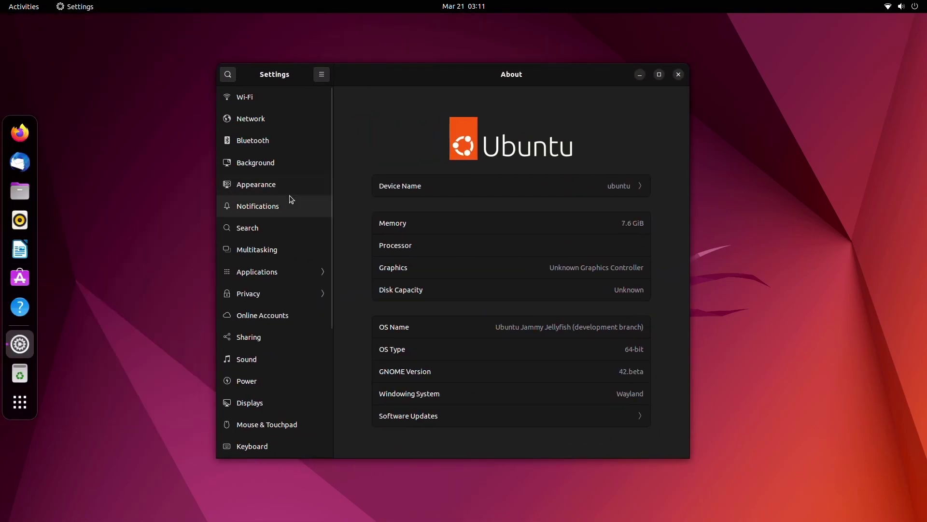
{"action": "left_click", "coordinate": [279, 162]}
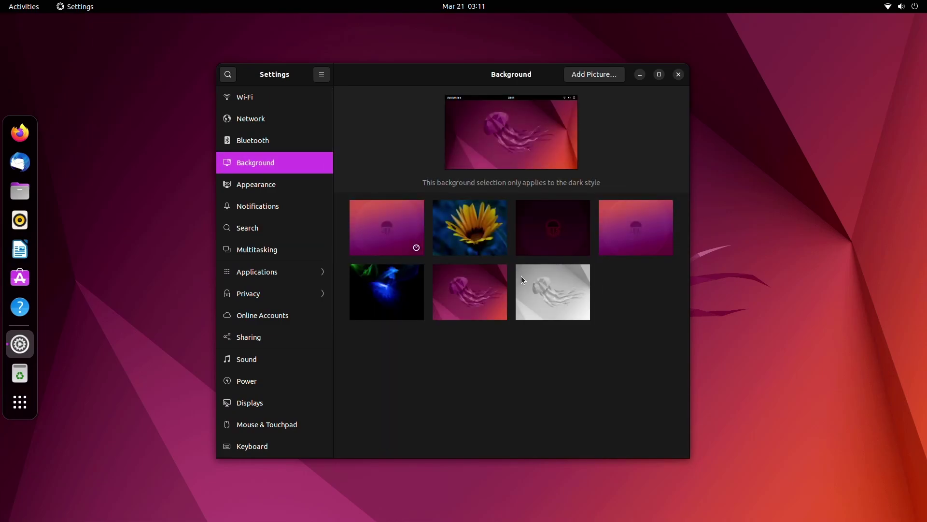
{"action": "left_click", "coordinate": [632, 252]}
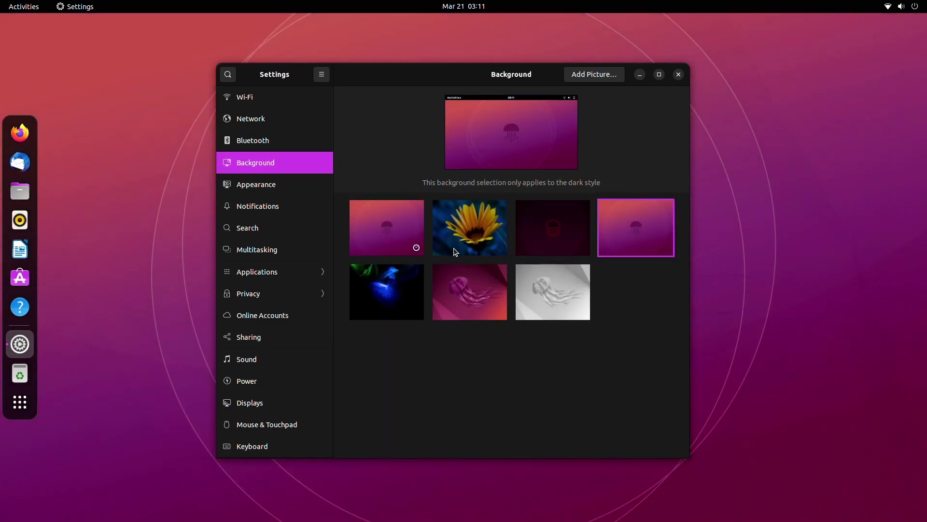
{"action": "mouse_move", "coordinate": [515, 75]}
{"action": "left_mouse_down"}
{"action": "mouse_move", "coordinate": [648, 344]}
{"action": "mouse_move", "coordinate": [827, 497]}
{"action": "mouse_move", "coordinate": [923, 469]}
{"action": "mouse_move", "coordinate": [756, 402]}
{"action": "mouse_move", "coordinate": [389, 95]}
{"action": "mouse_move", "coordinate": [521, 54]}
{"action": "mouse_move", "coordinate": [517, 64]}
{"action": "left_mouse_up"}
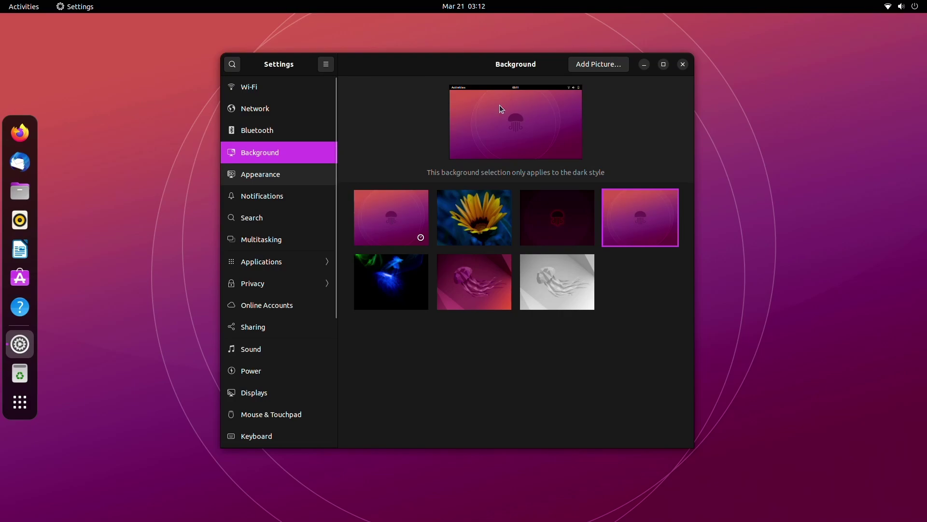
Step: Switch Settings to the Appearance page showing Style, Color, Desktop Icons and Dock options
{"action": "key", "text": "Return"}
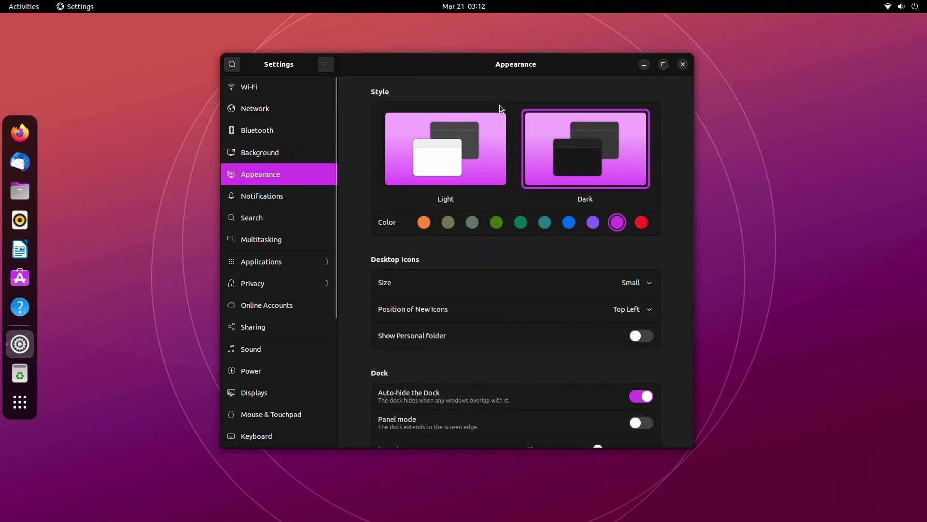